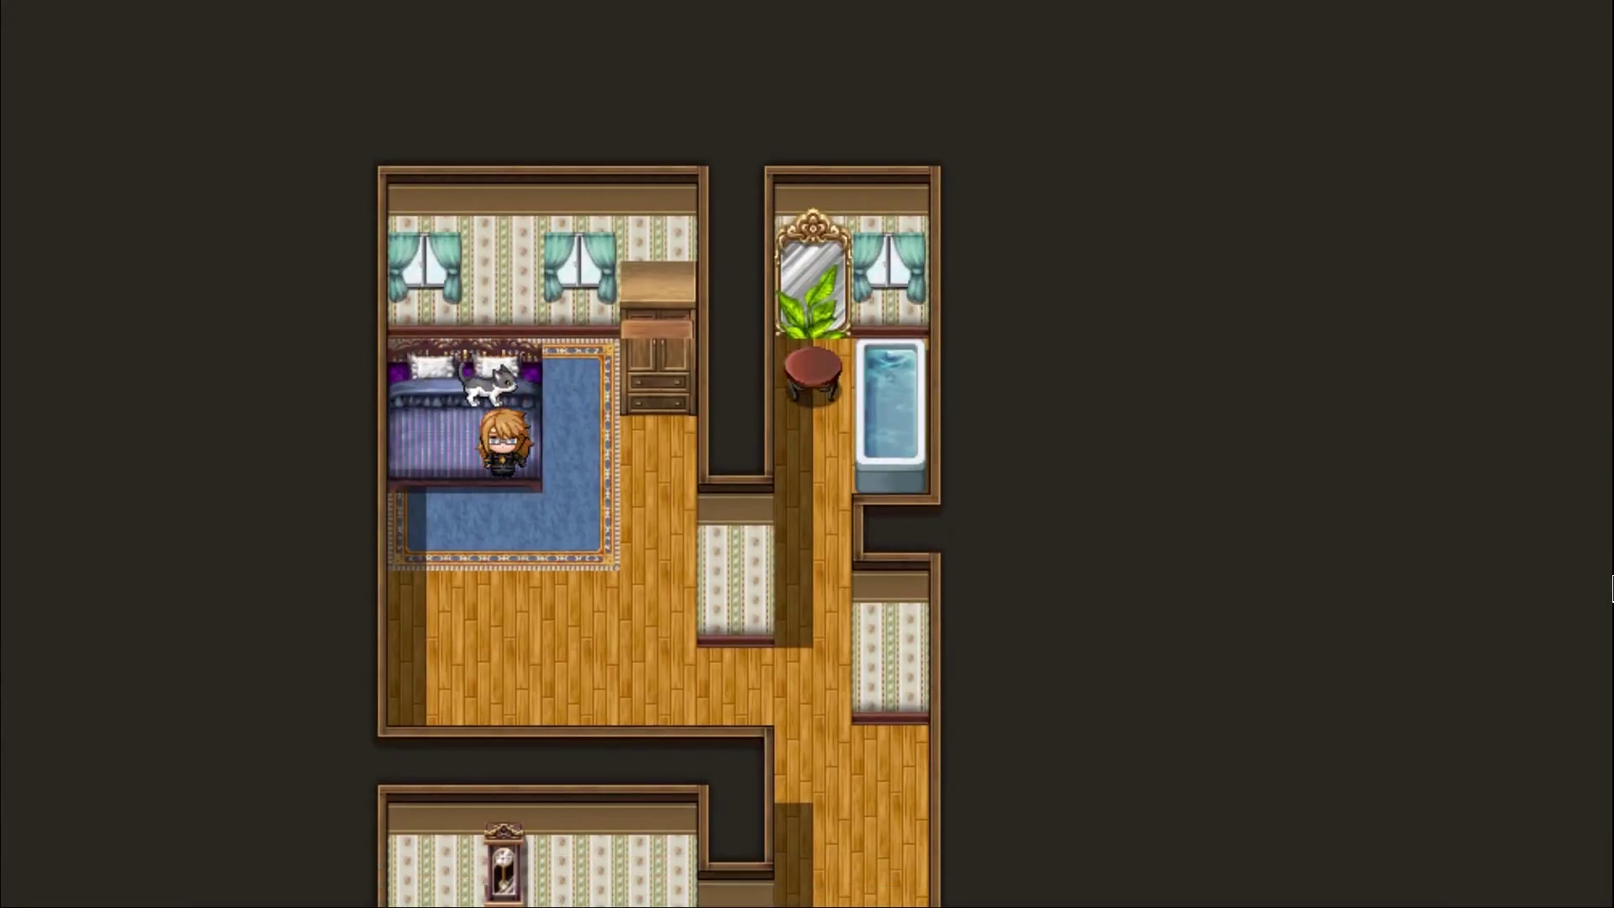
pyautogui.press('Return')
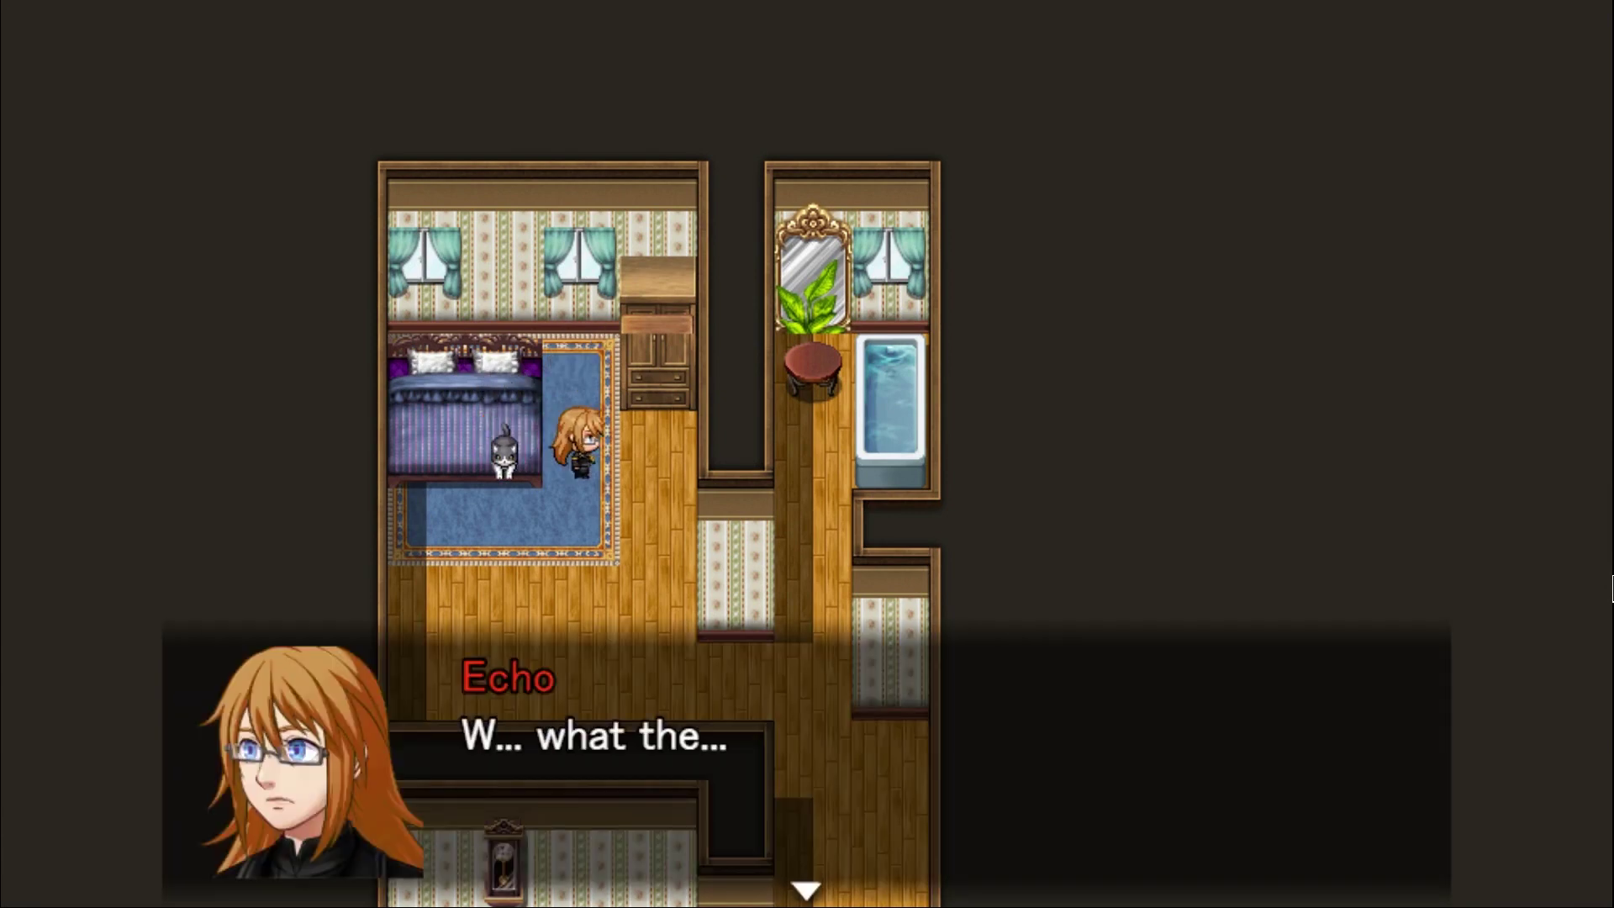
pyautogui.press('Return')
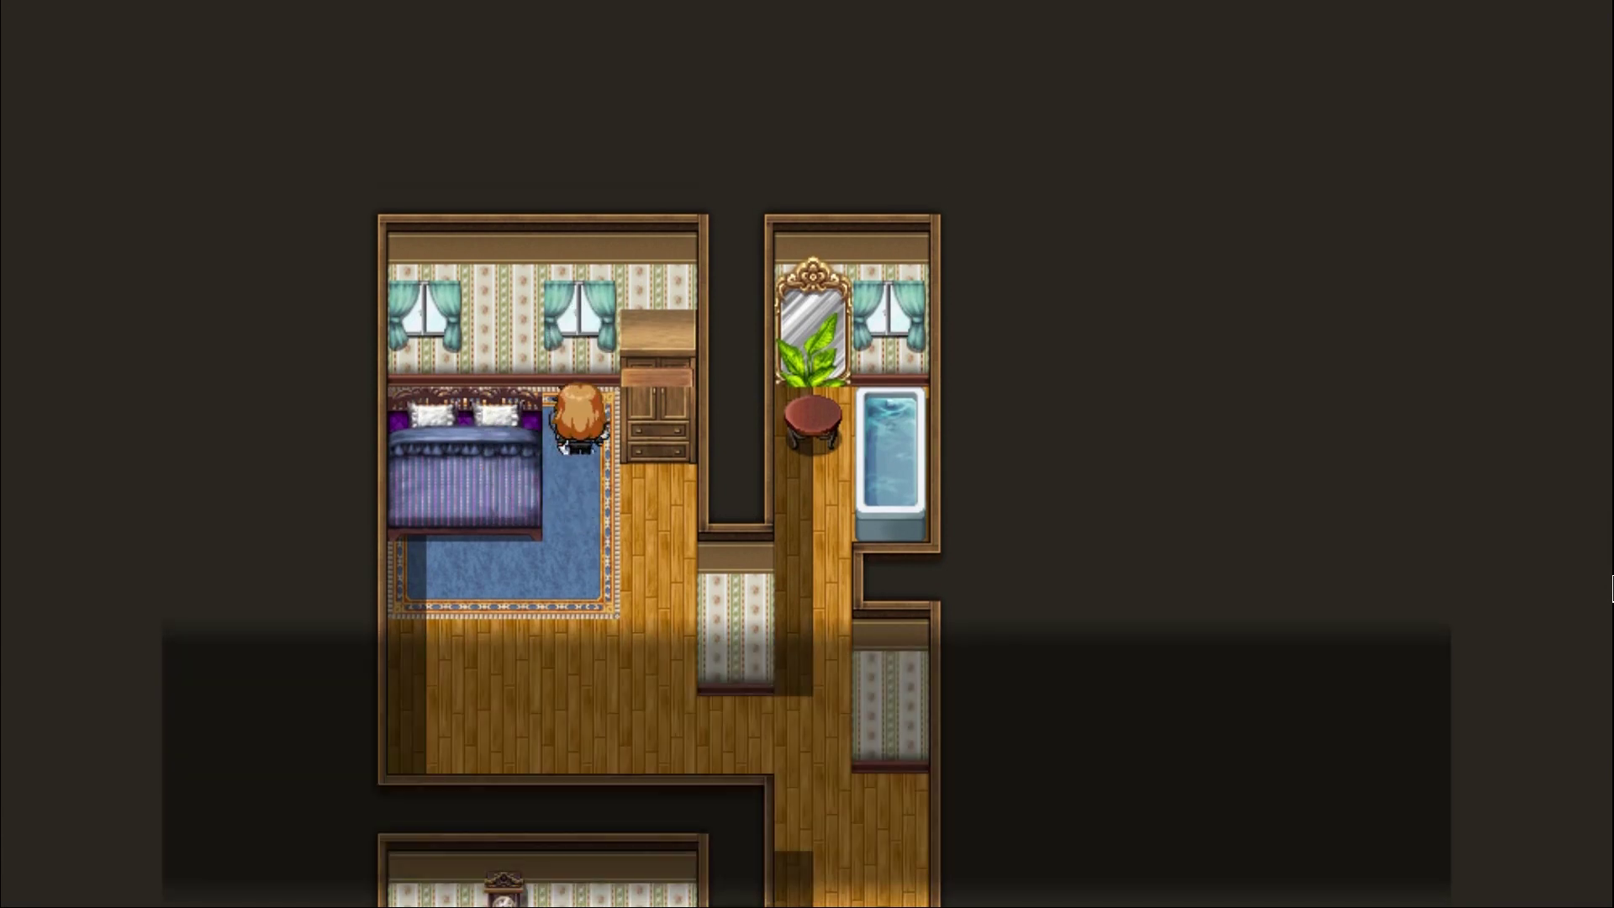
pyautogui.press('Return')
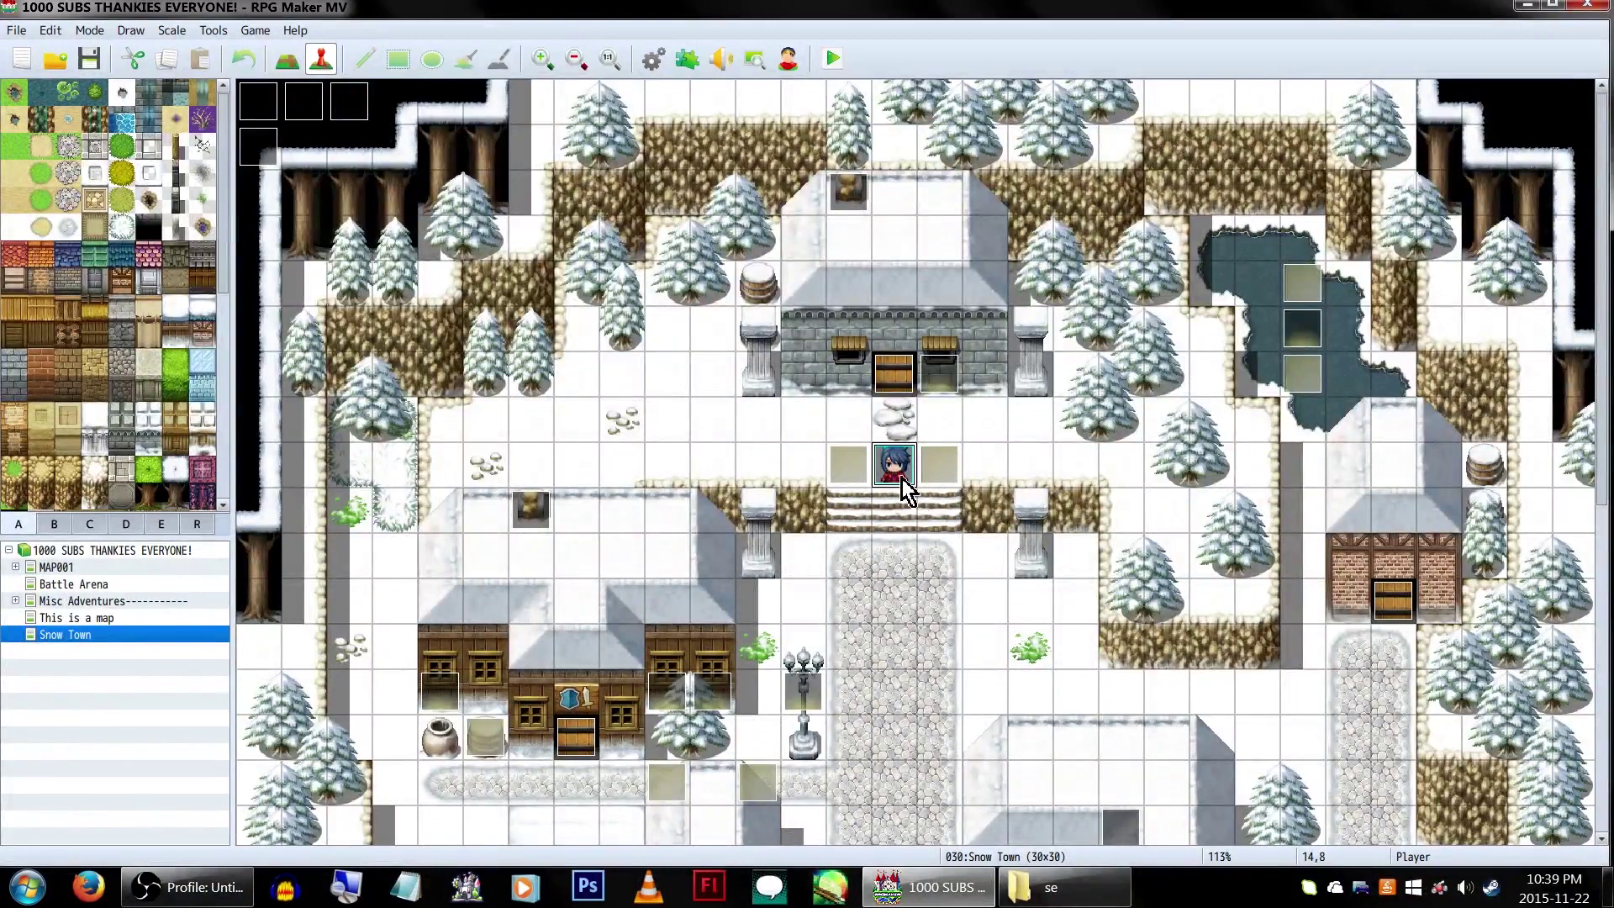
# View the pavement and snow footstep sound files in the project's audio/se folder and return to the map editor
pyautogui.click(1051, 887)
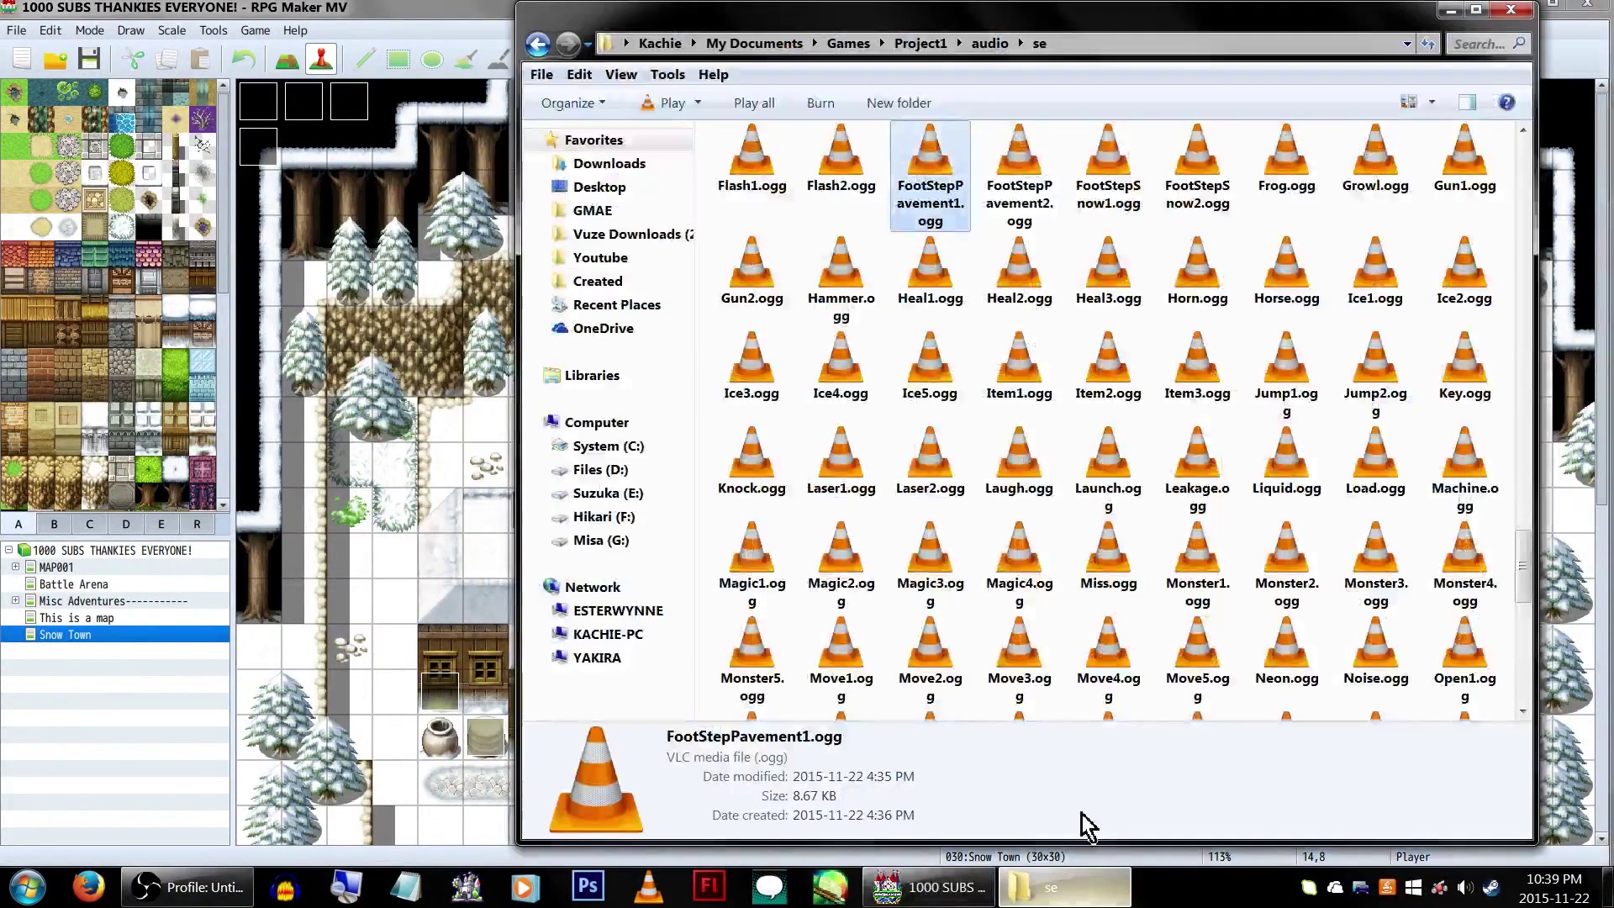
pyautogui.moveTo(874, 214); pyautogui.dragTo(1210, 159)
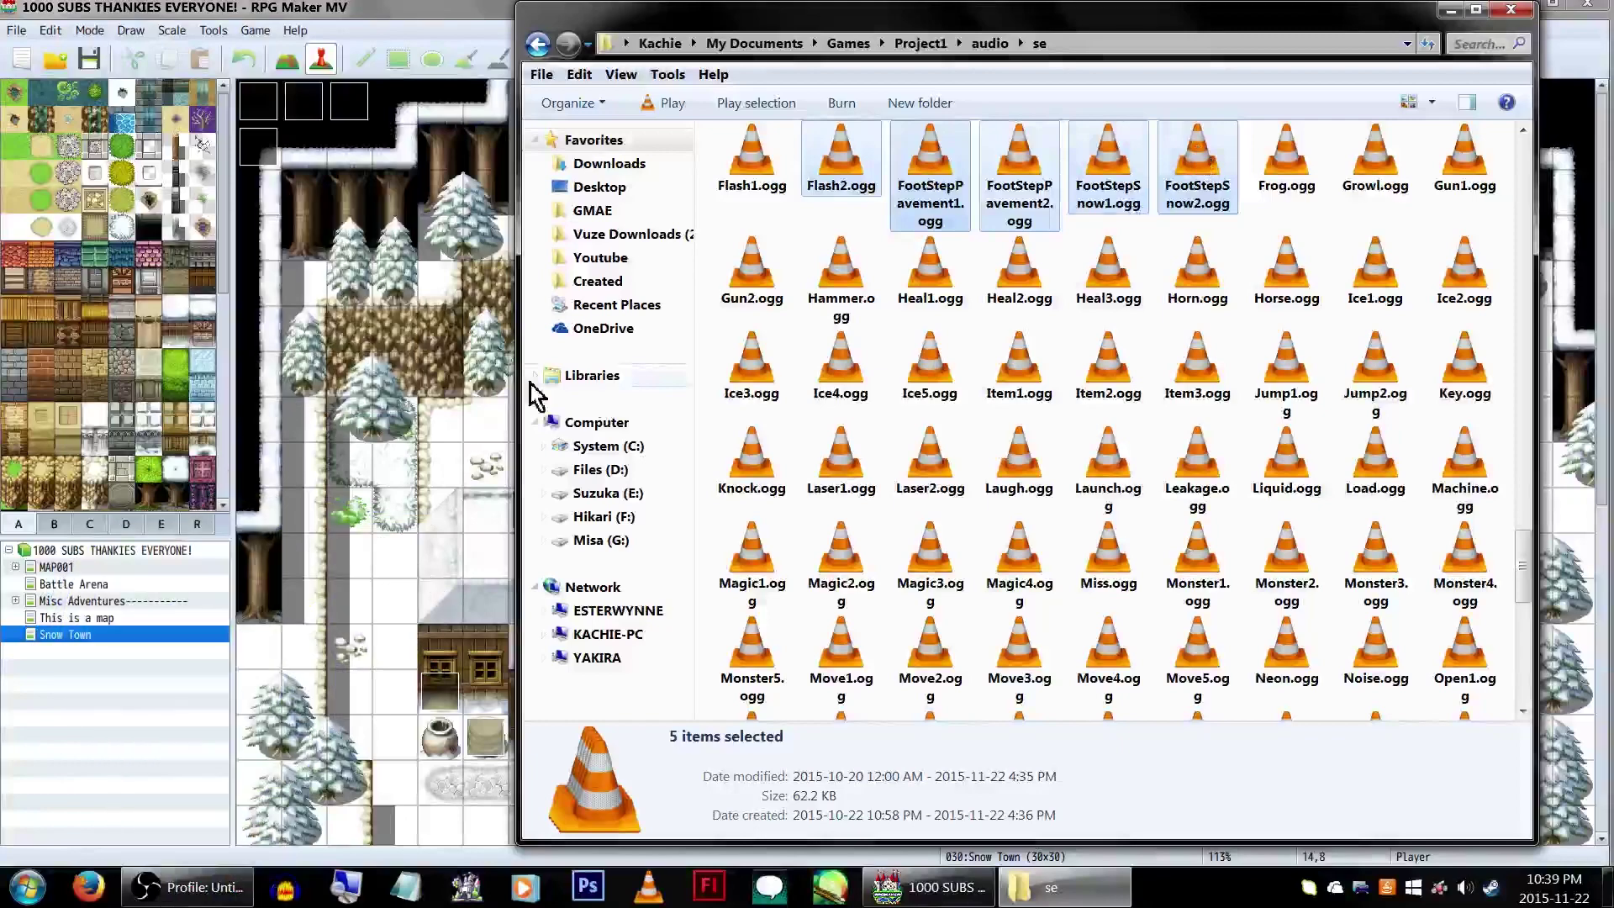
pyautogui.click(403, 10)
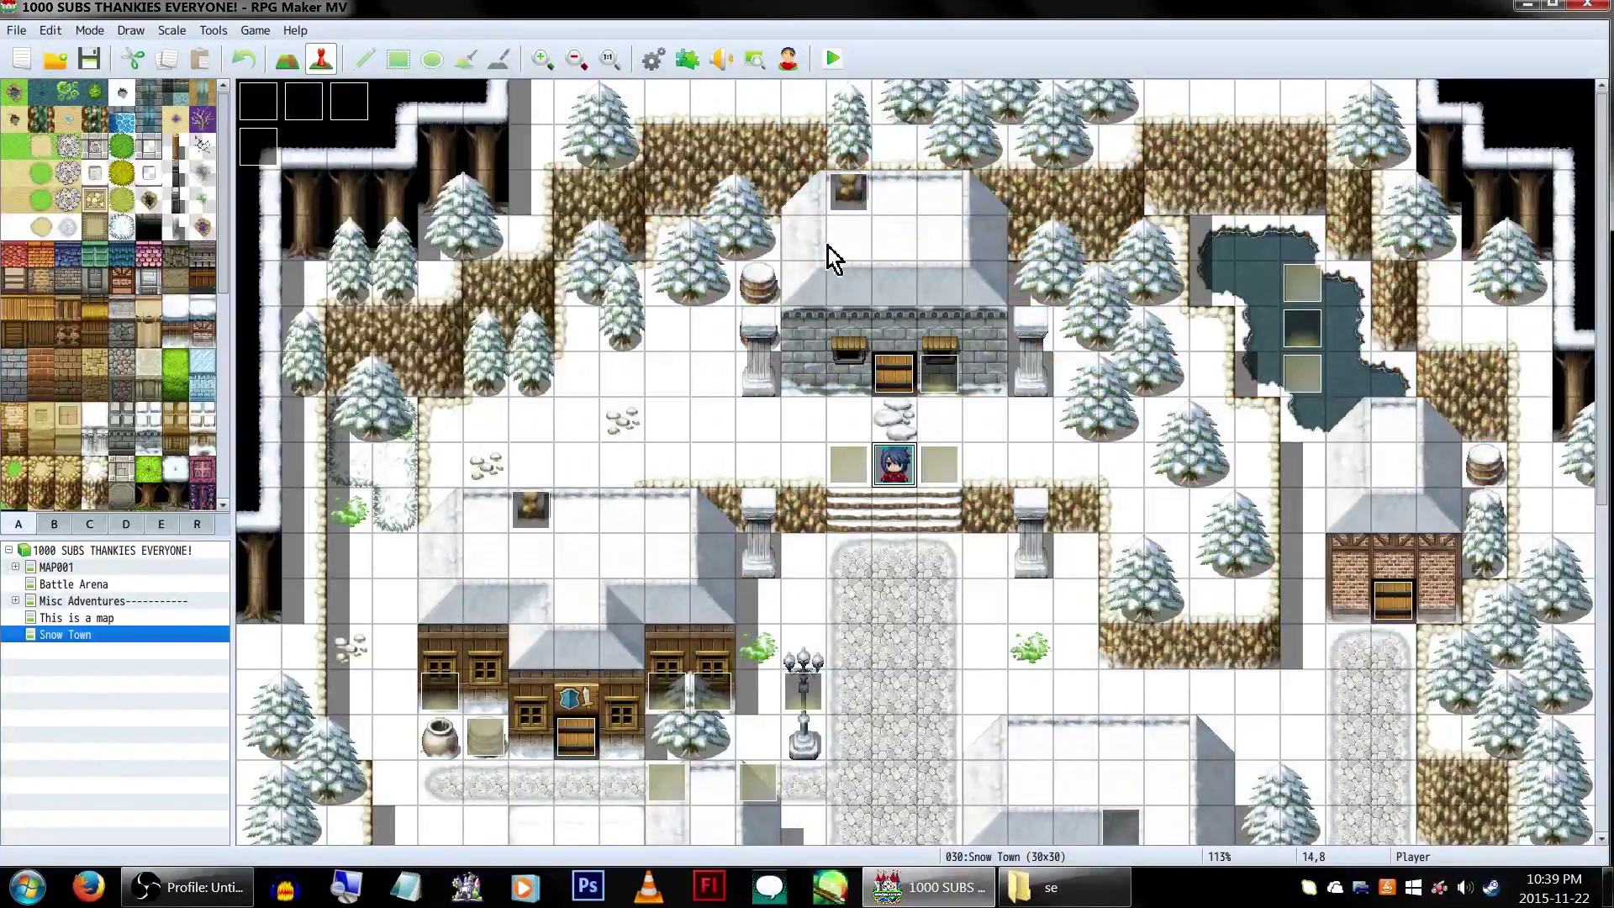
# In the YEP_RegionEvents plugin parameters, set Region 1 to common event 3 and Region 2 to common event 4
pyautogui.click(687, 59)
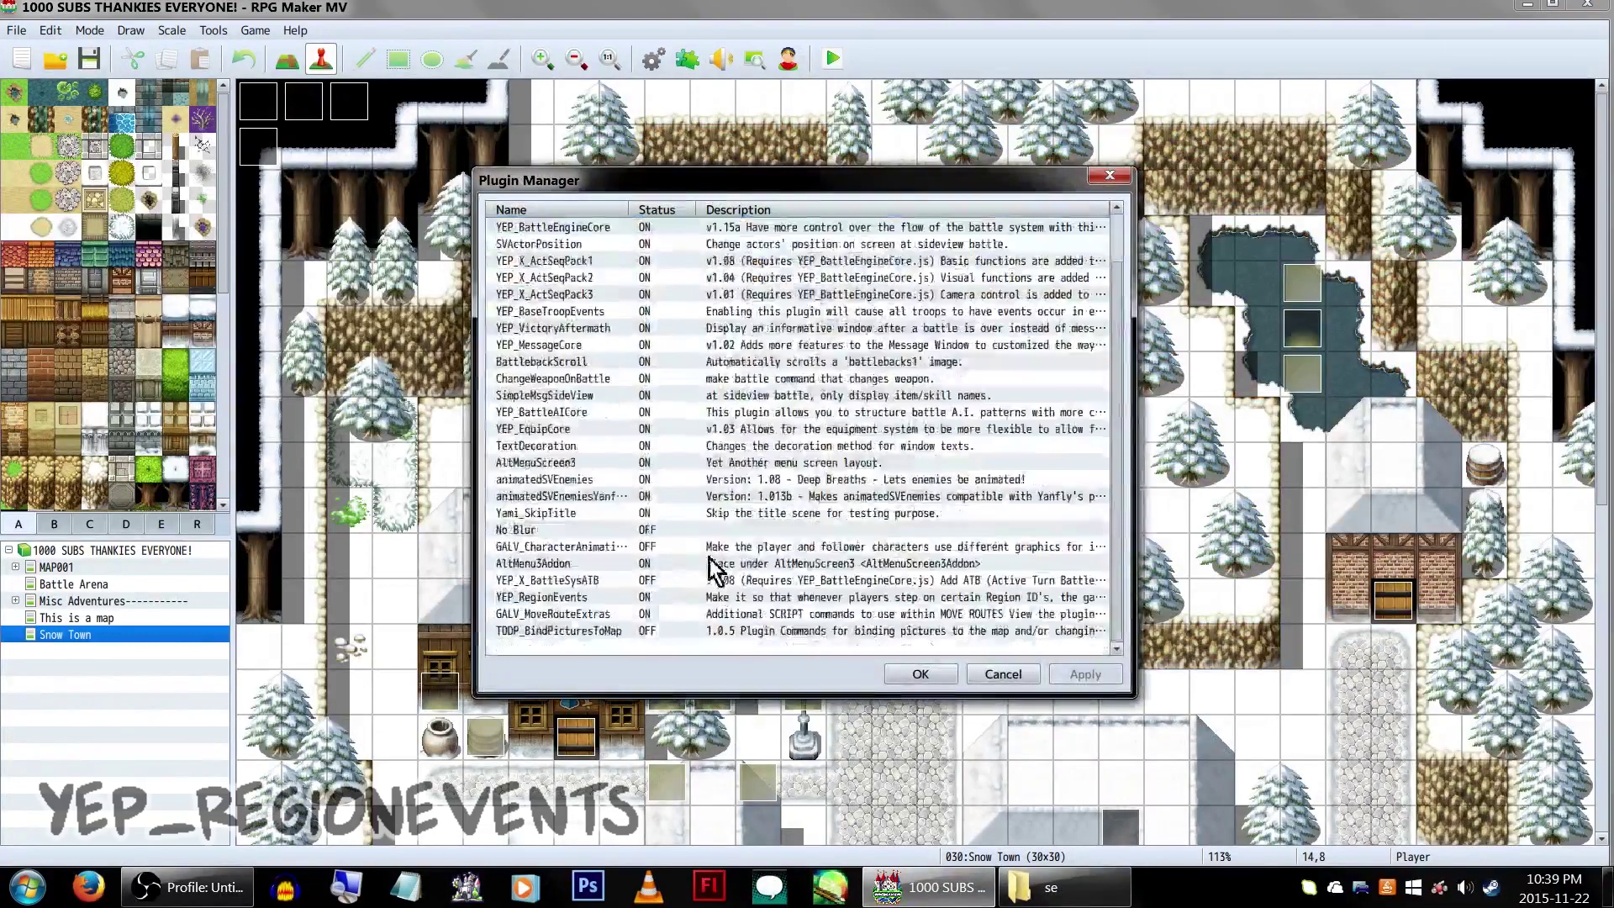
pyautogui.doubleClick(605, 598)
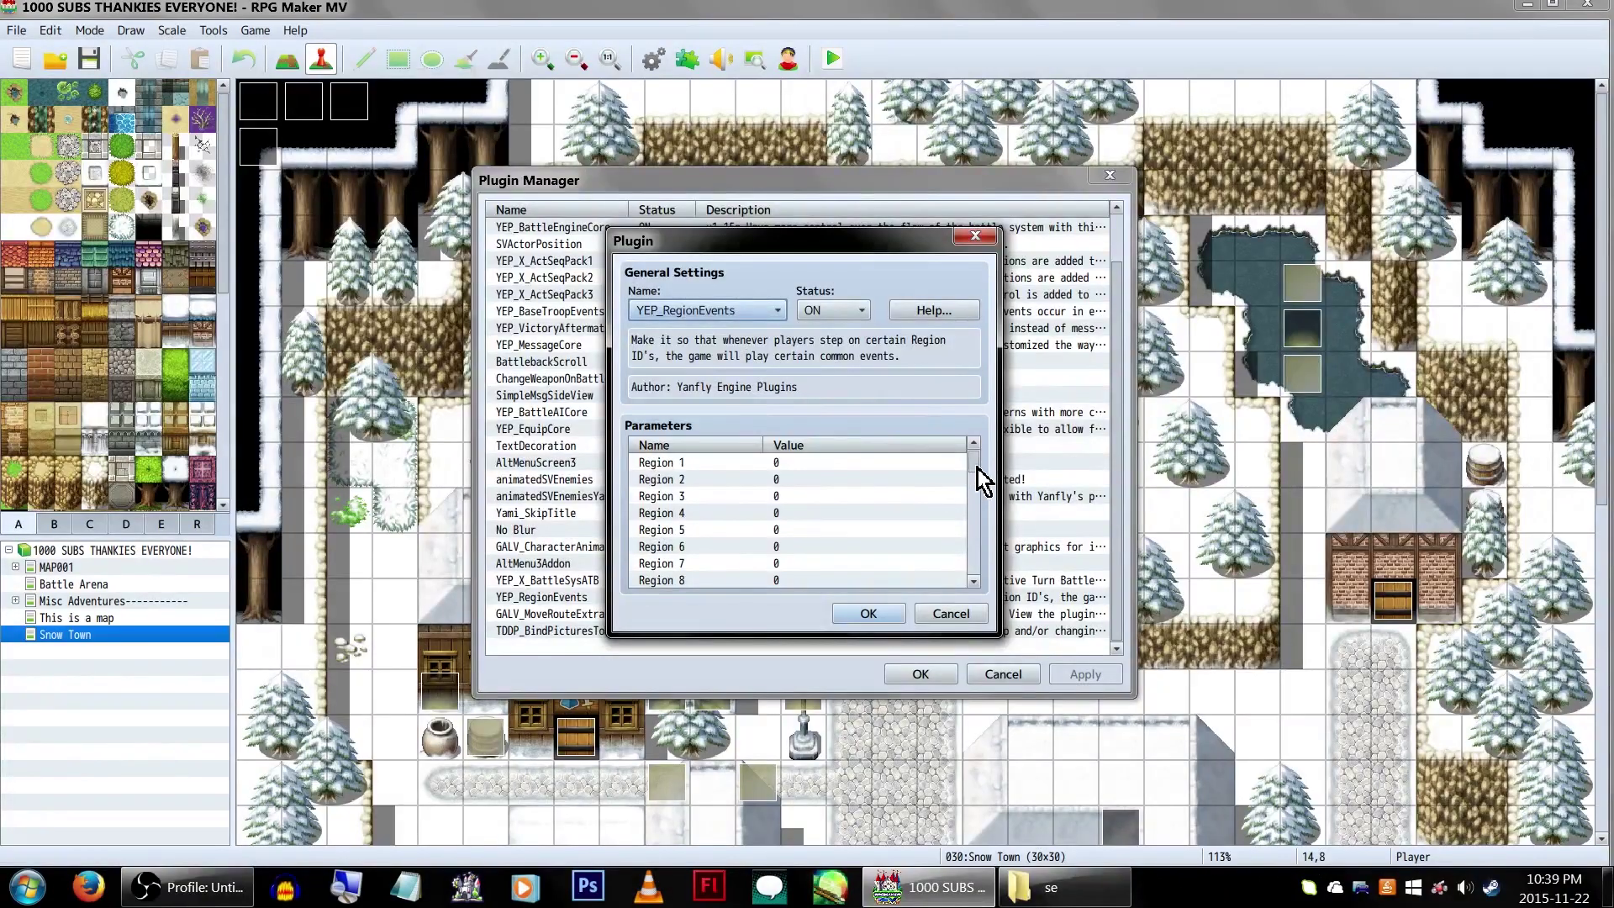
pyautogui.moveTo(975, 463); pyautogui.dragTo(977, 421)
pyautogui.doubleClick(812, 462)
pyautogui.write('3')
pyautogui.press('Return')
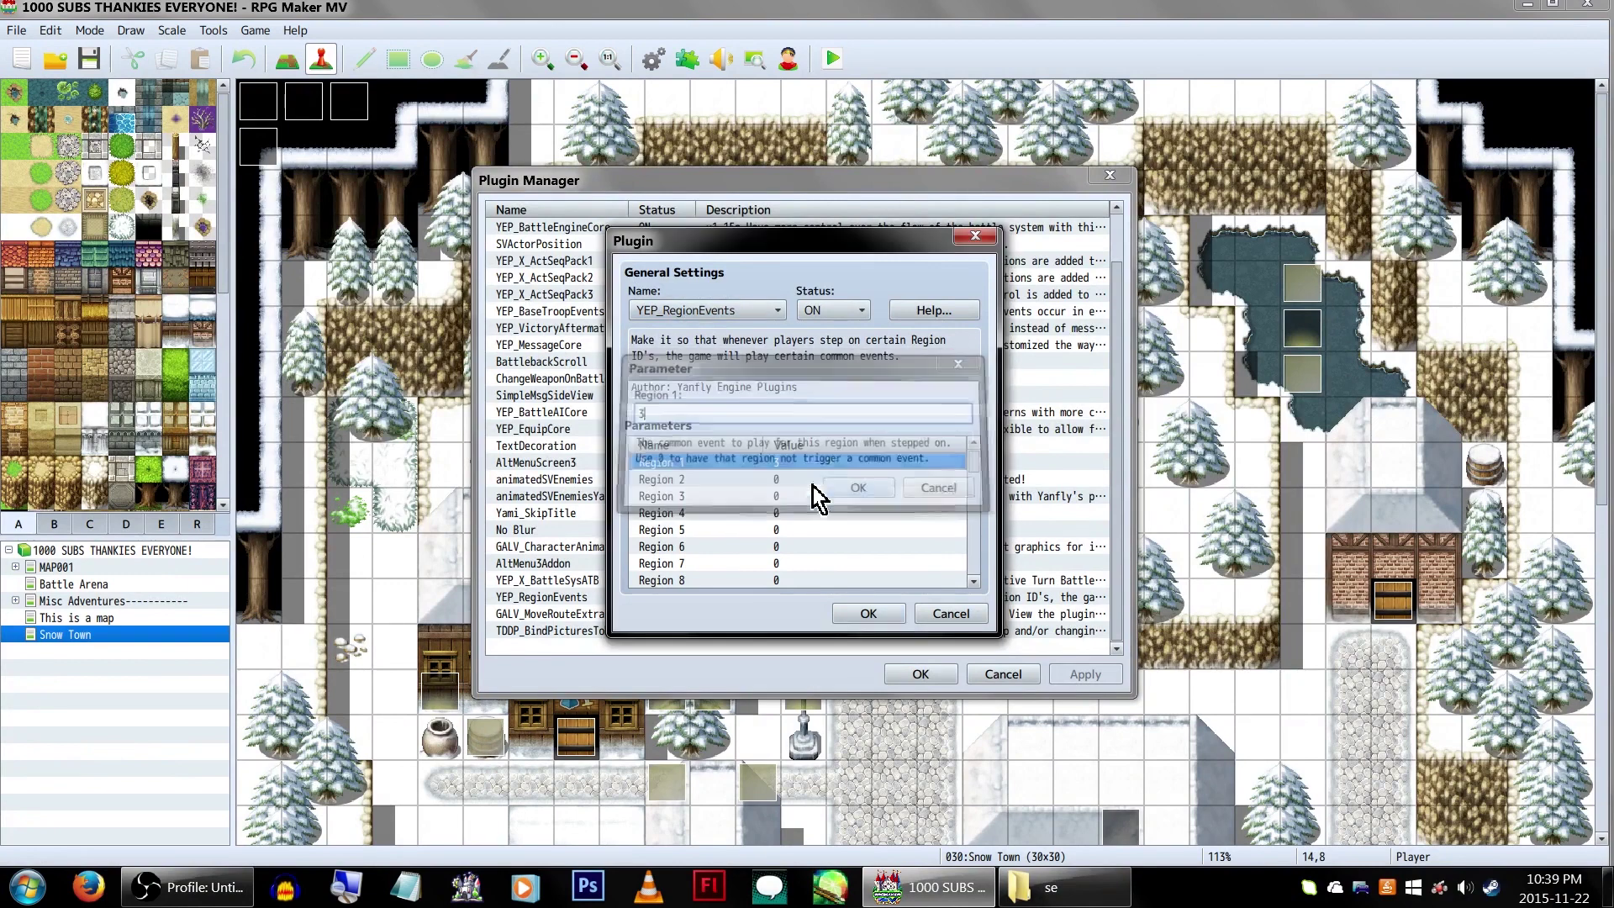
pyautogui.doubleClick(821, 480)
pyautogui.write('4')
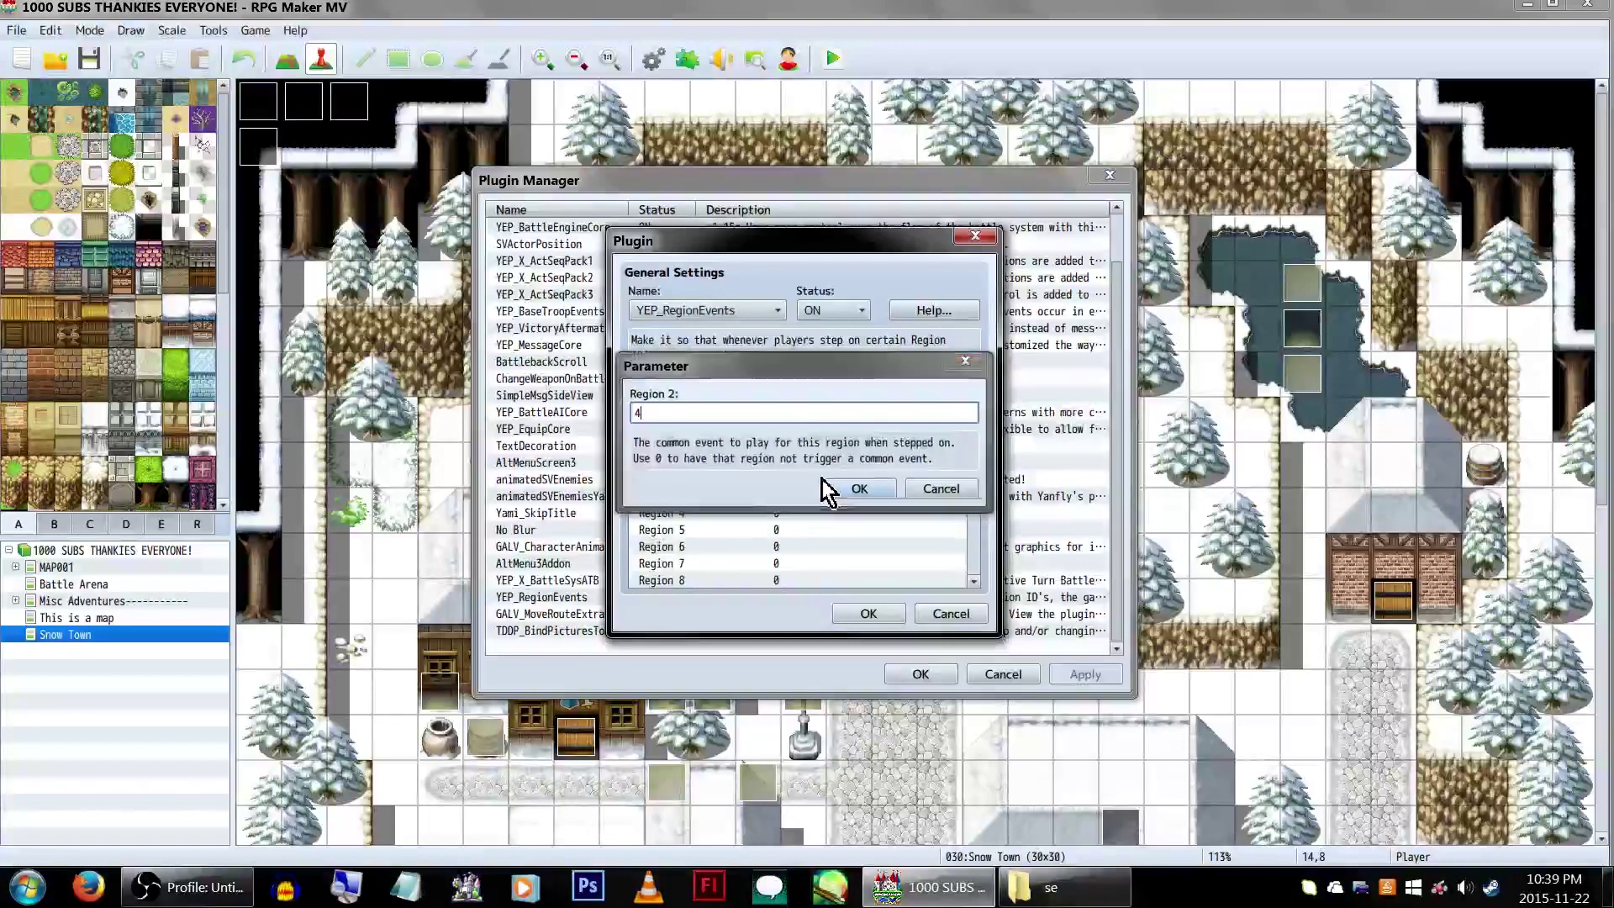
pyautogui.press('Return')
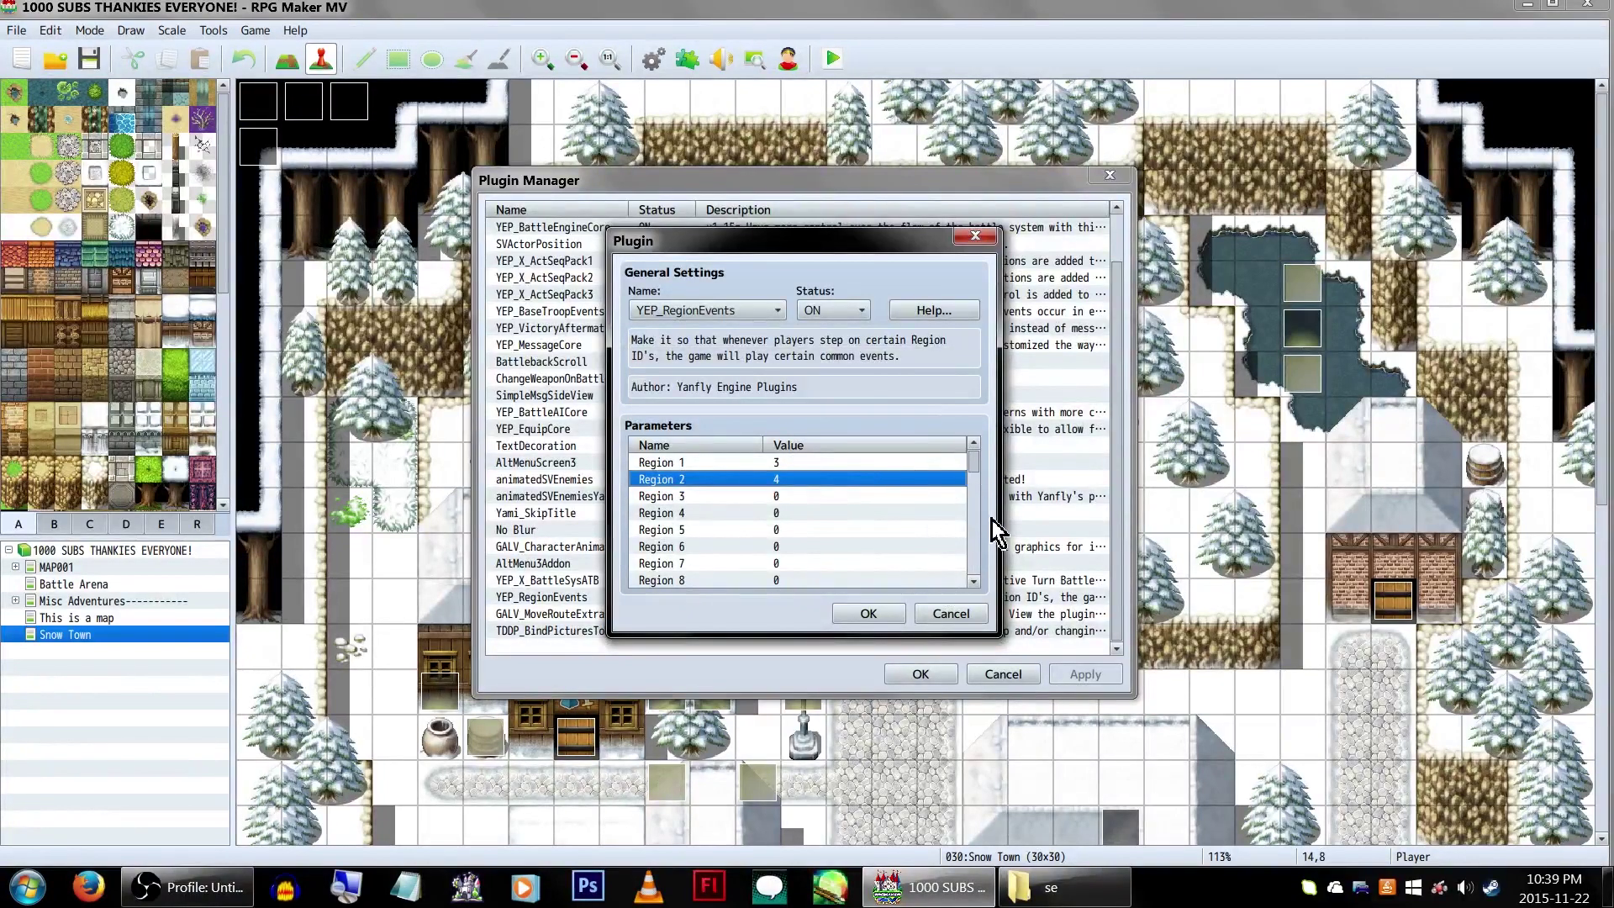
# Read the map notetag section in the help of the YEP_RegionEvents plugin
pyautogui.click(954, 302)
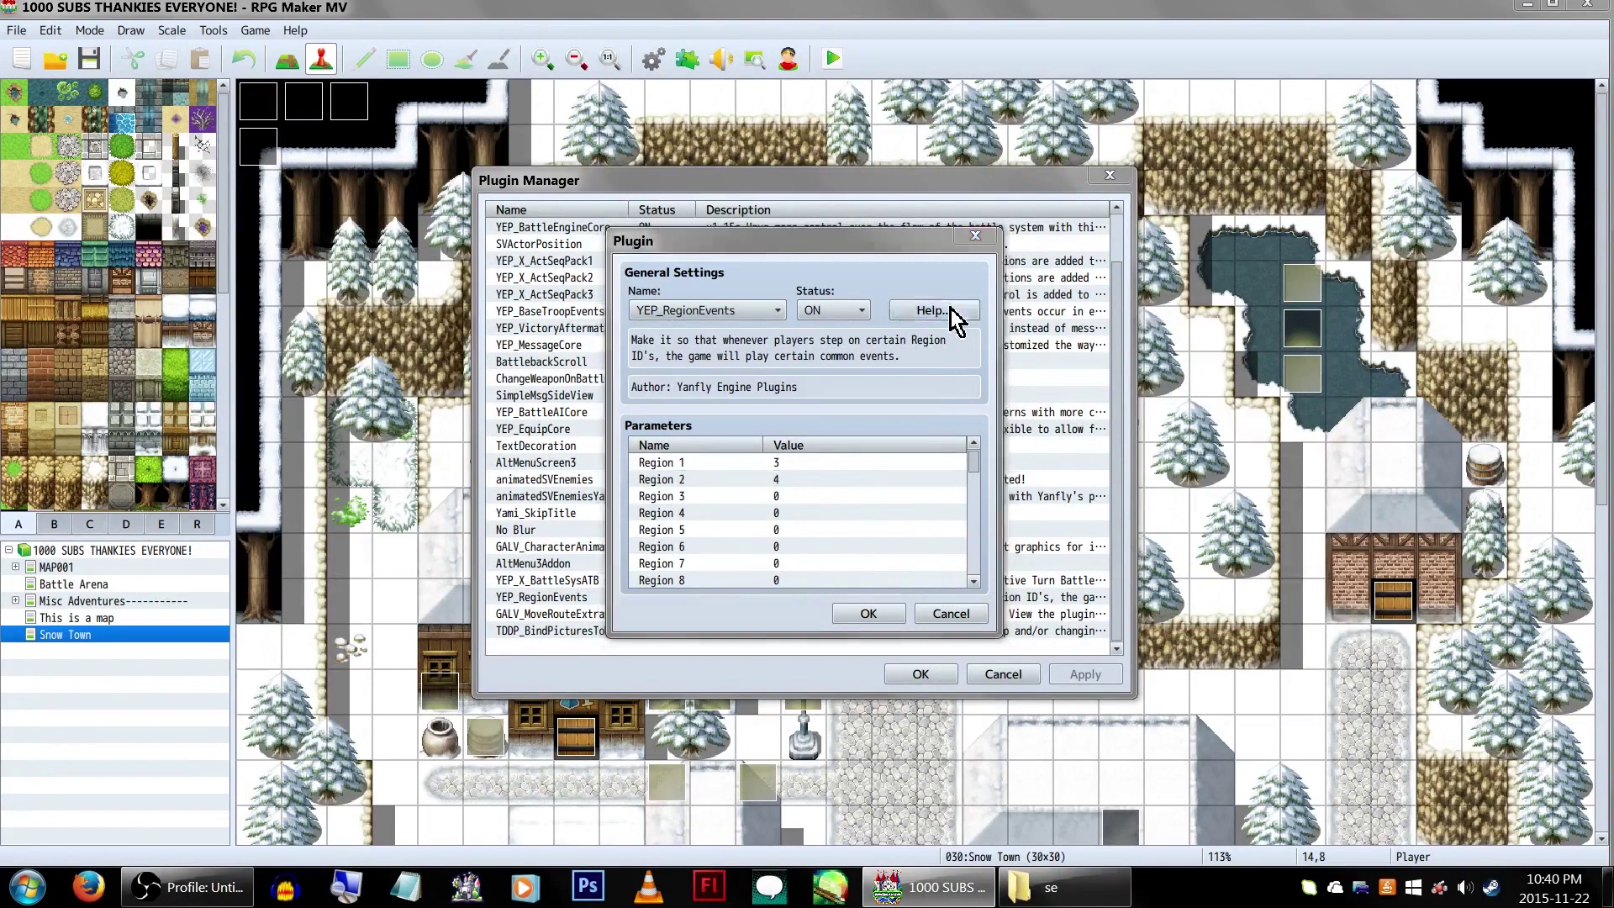
pyautogui.moveTo(1032, 336); pyautogui.dragTo(1031, 504)
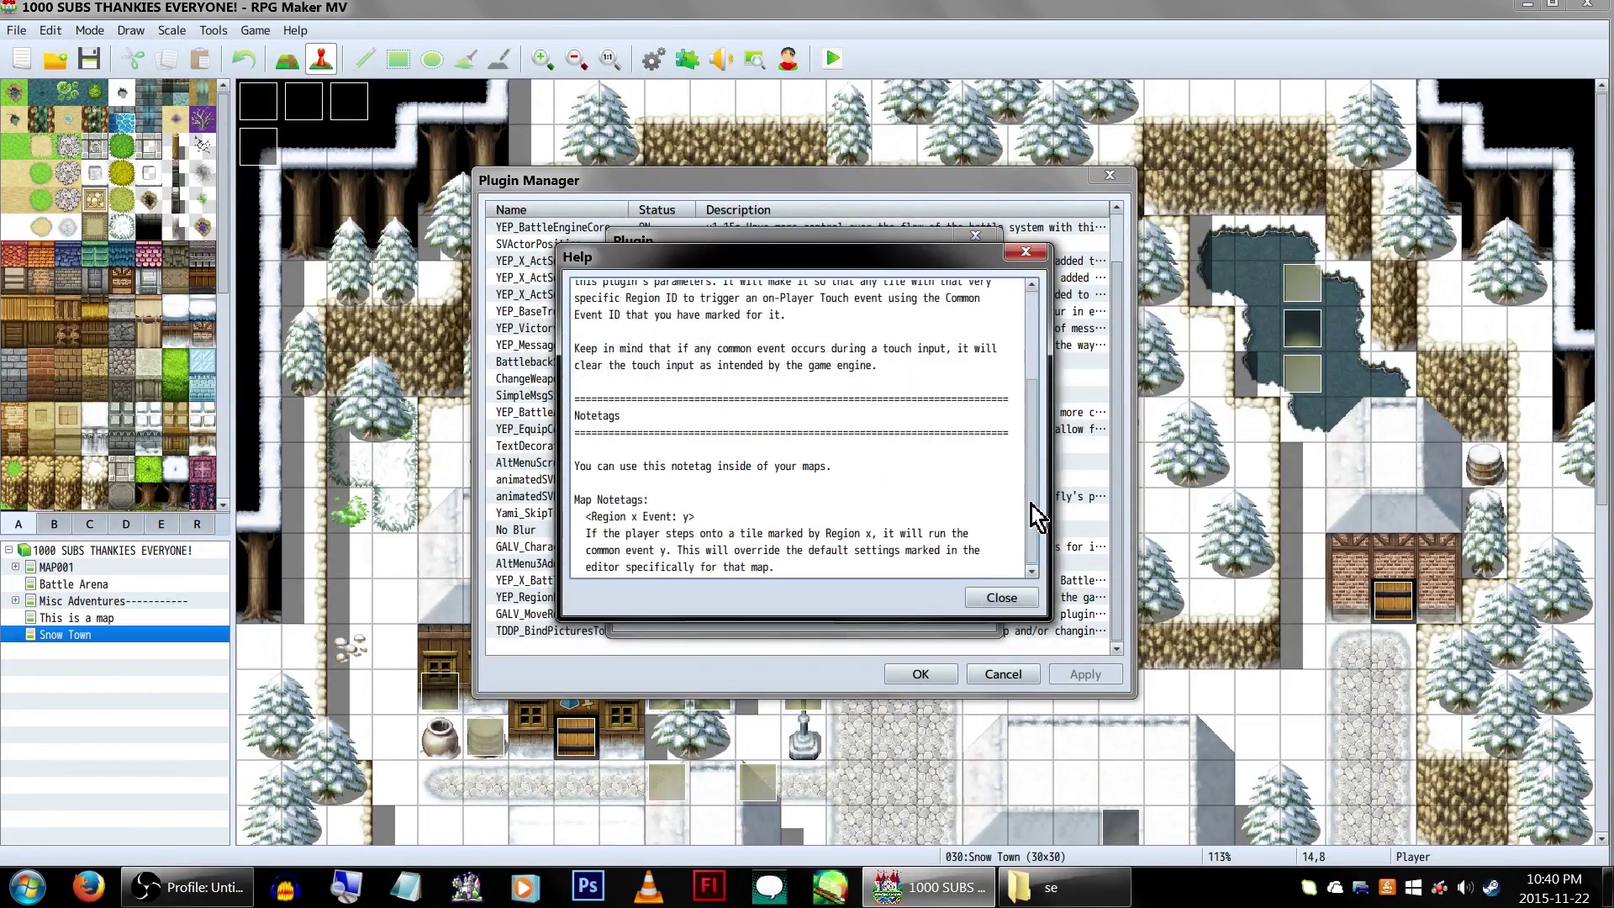
pyautogui.click(996, 597)
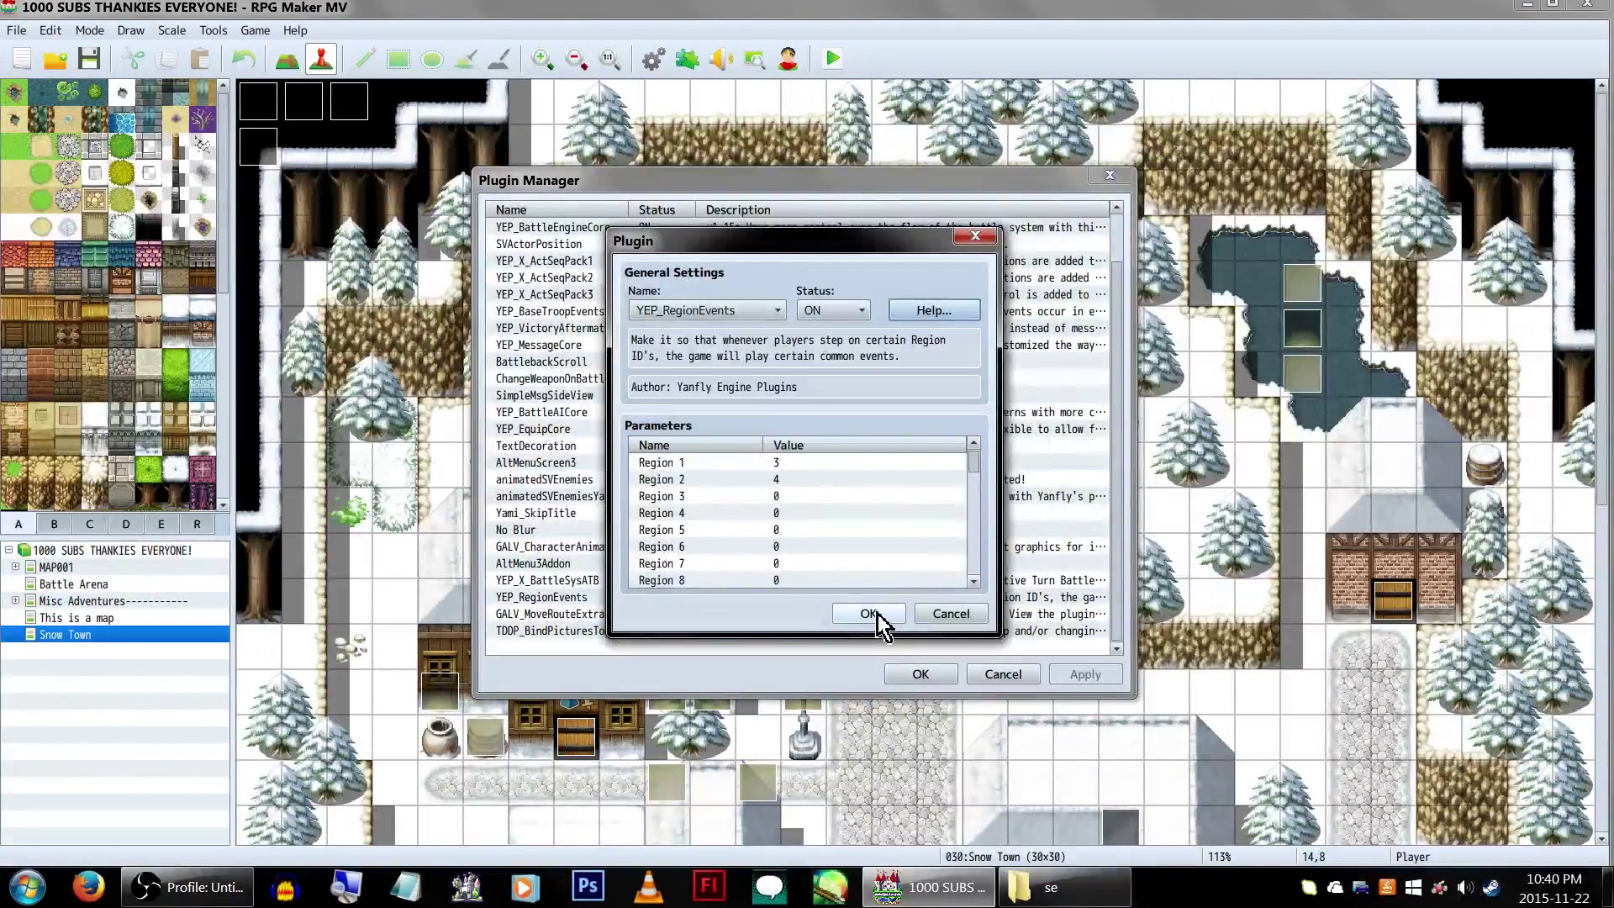
# Accept the YEP_RegionEvents parameter changes and close the plugin manager
pyautogui.click(834, 465)
pyautogui.click(868, 614)
pyautogui.click(920, 674)
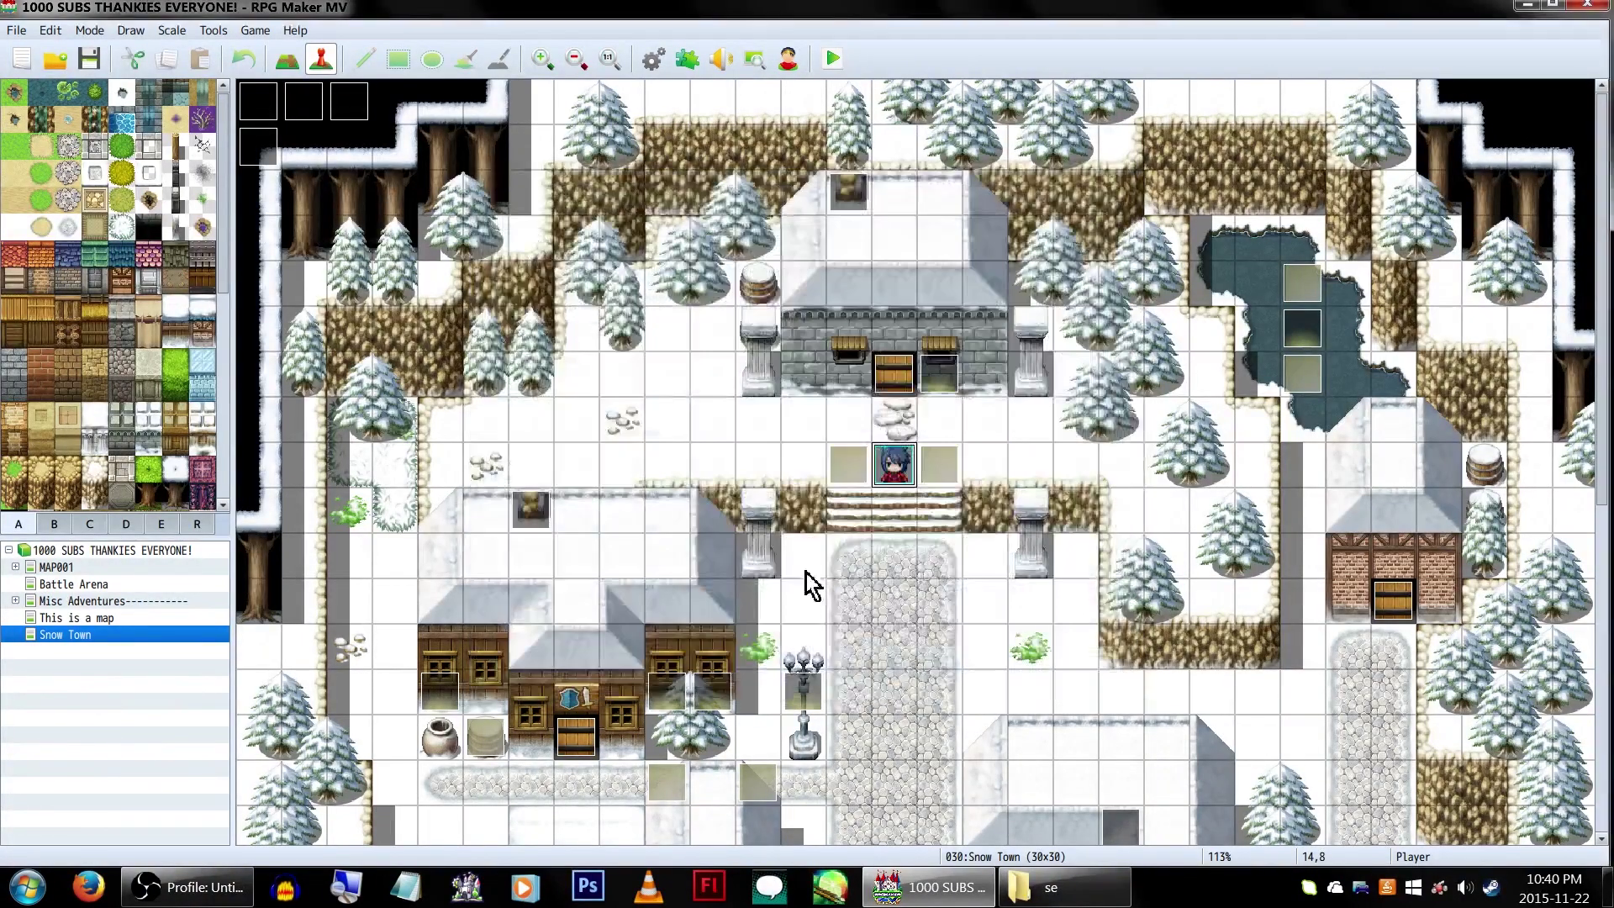
# Name common event 0003 "Step Snow" in the database
pyautogui.click(653, 58)
pyautogui.click(401, 463)
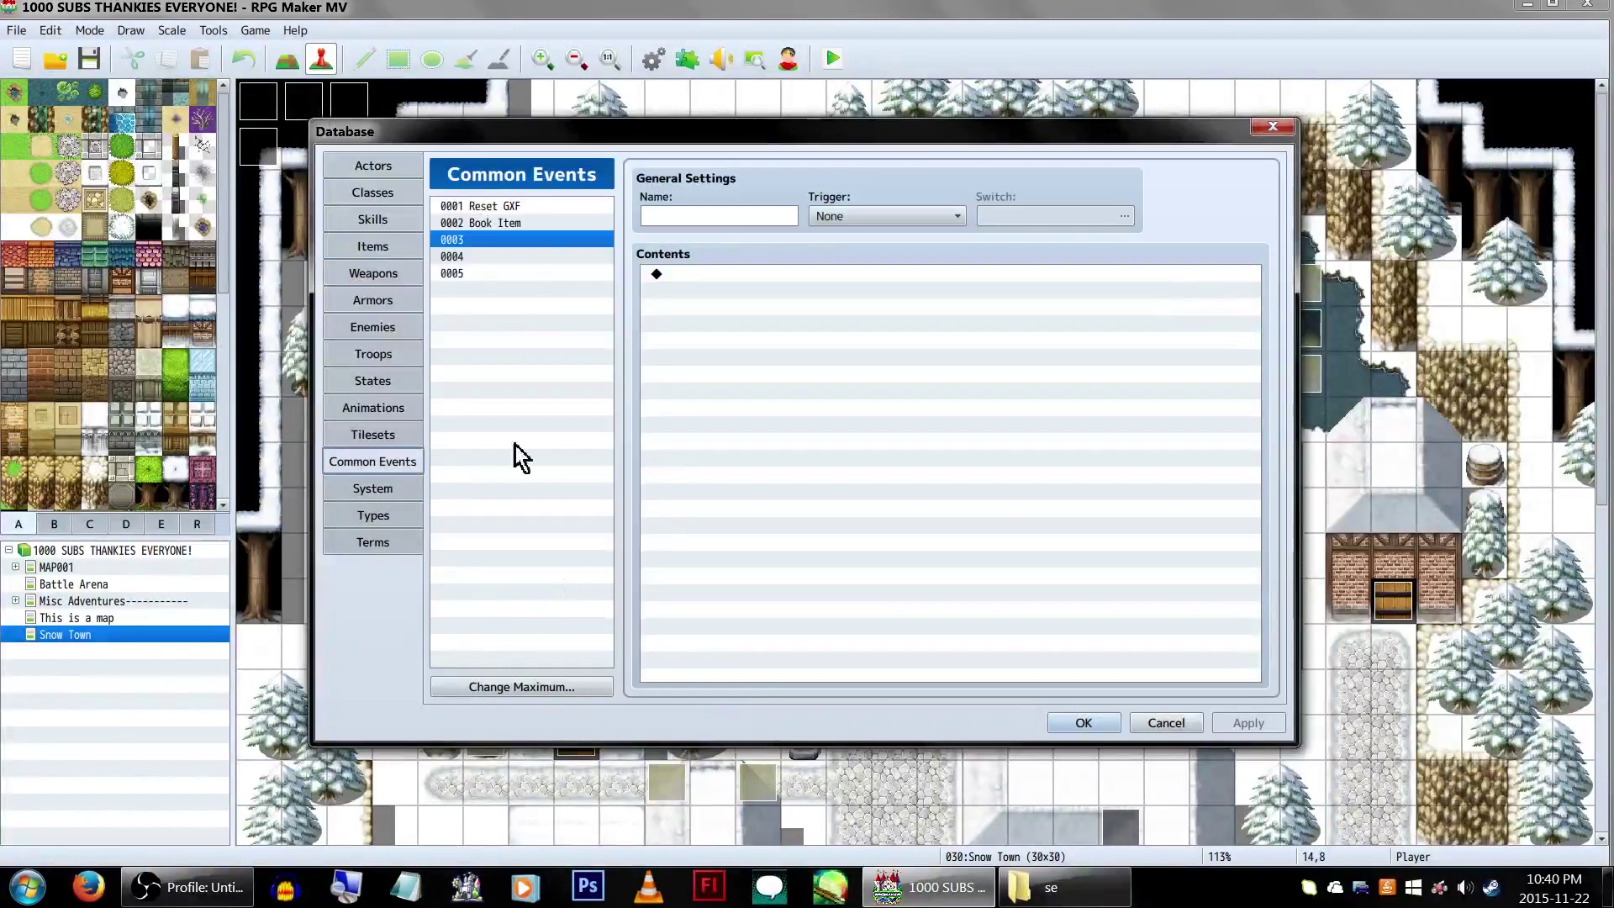
pyautogui.click(731, 217)
pyautogui.write('Step Snow')
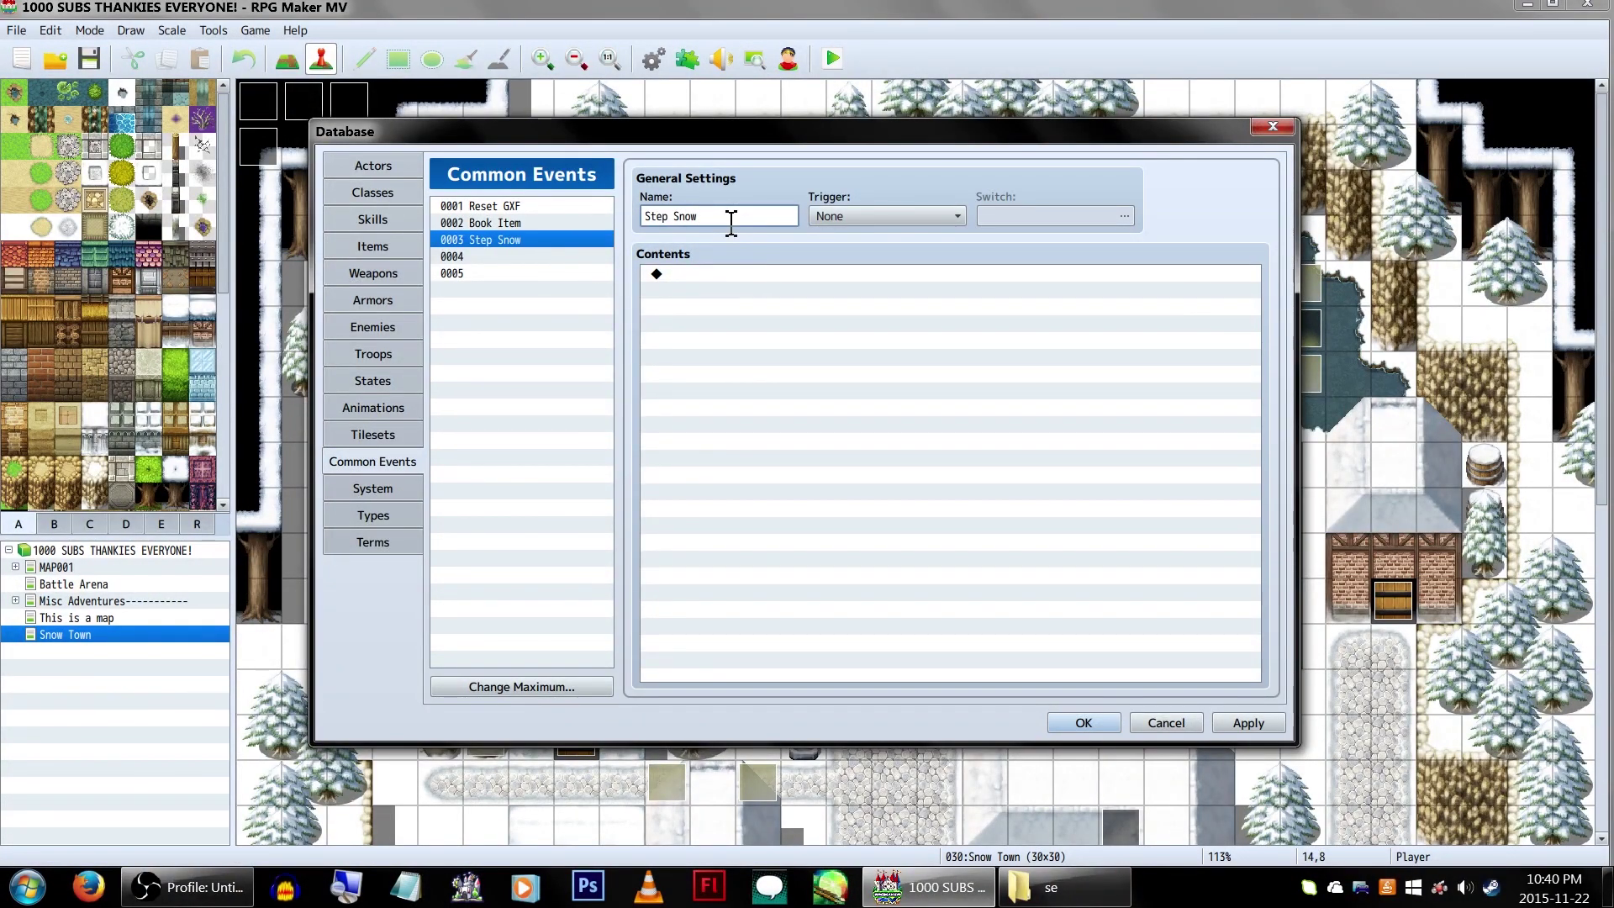
pyautogui.click(804, 355)
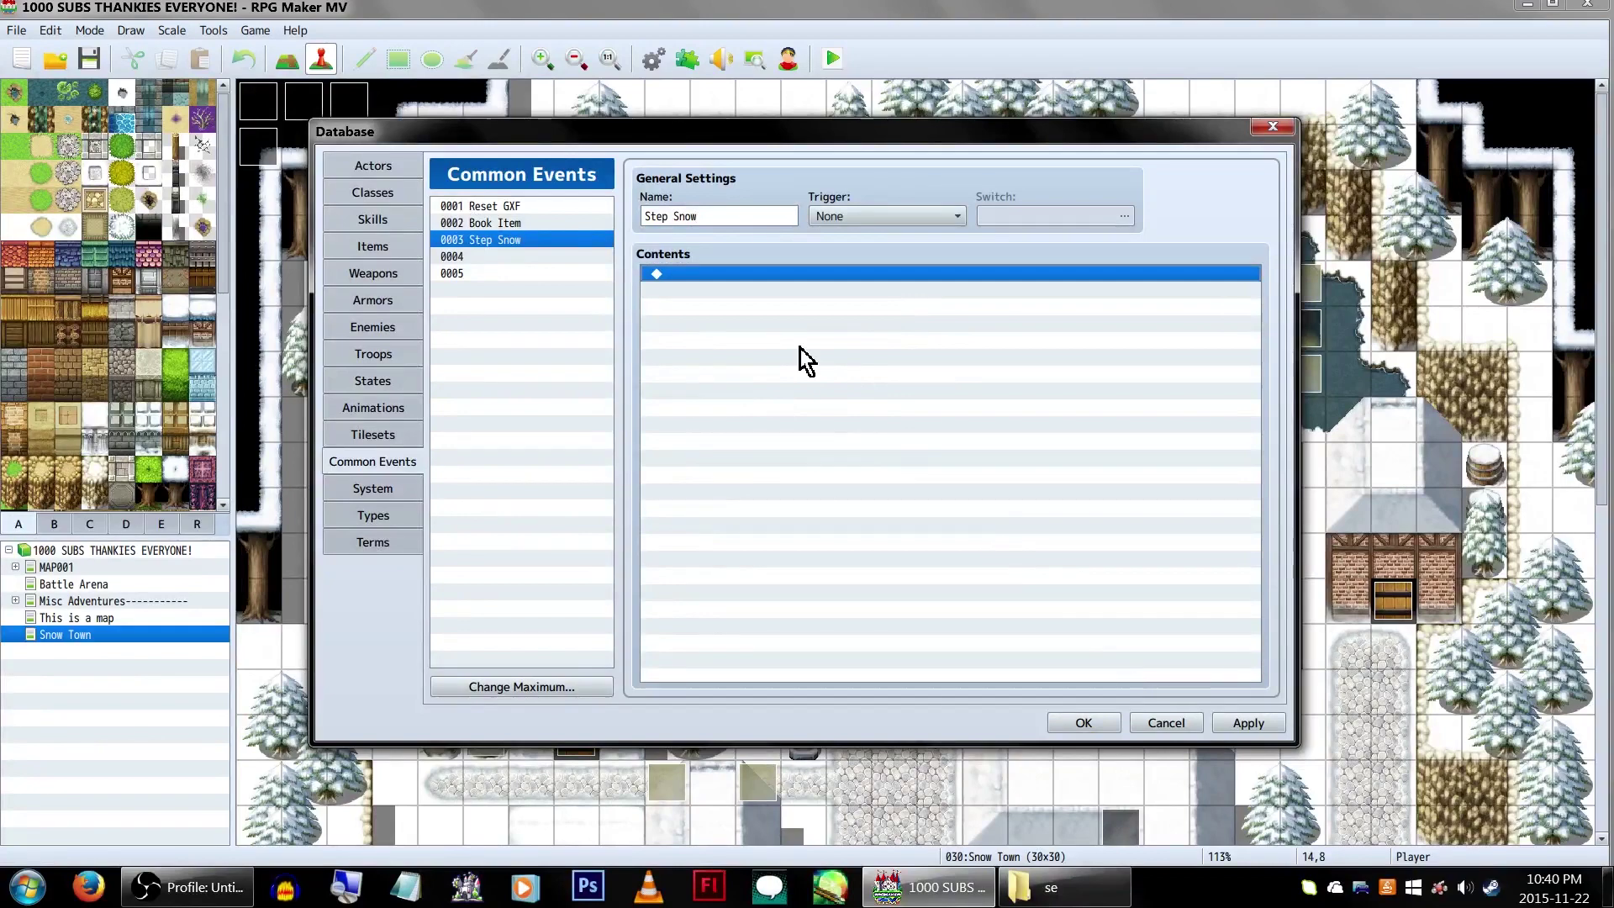
# Start a Control Variables command in the Step Snow event, targeting variable 0016 and naming it "Step Sound"
pyautogui.doubleClick(784, 319)
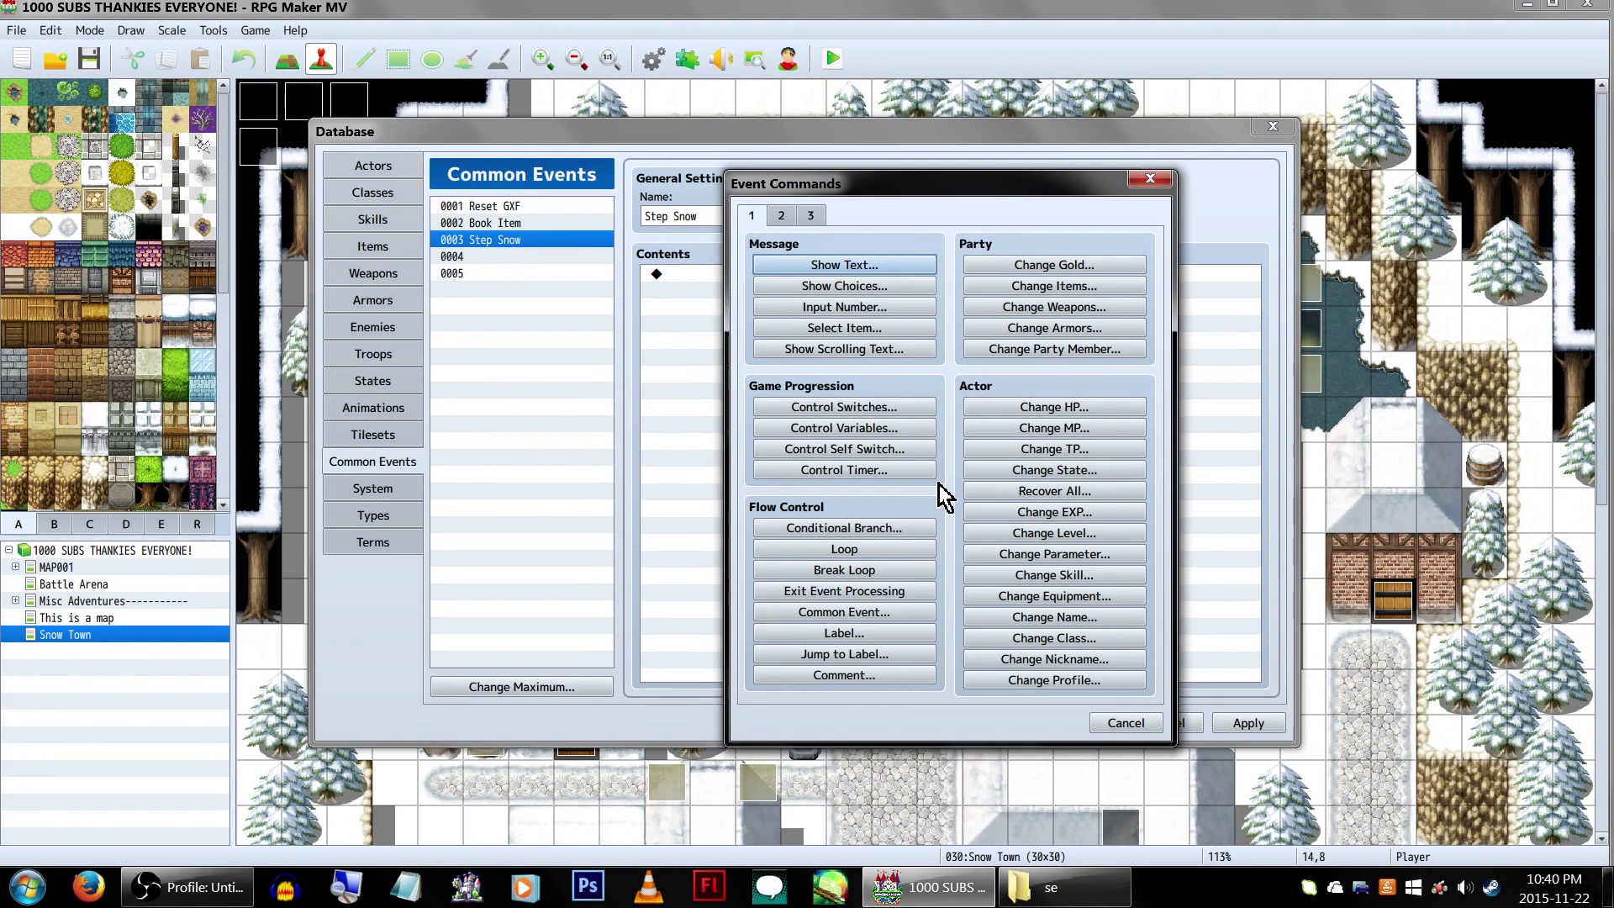
pyautogui.click(910, 429)
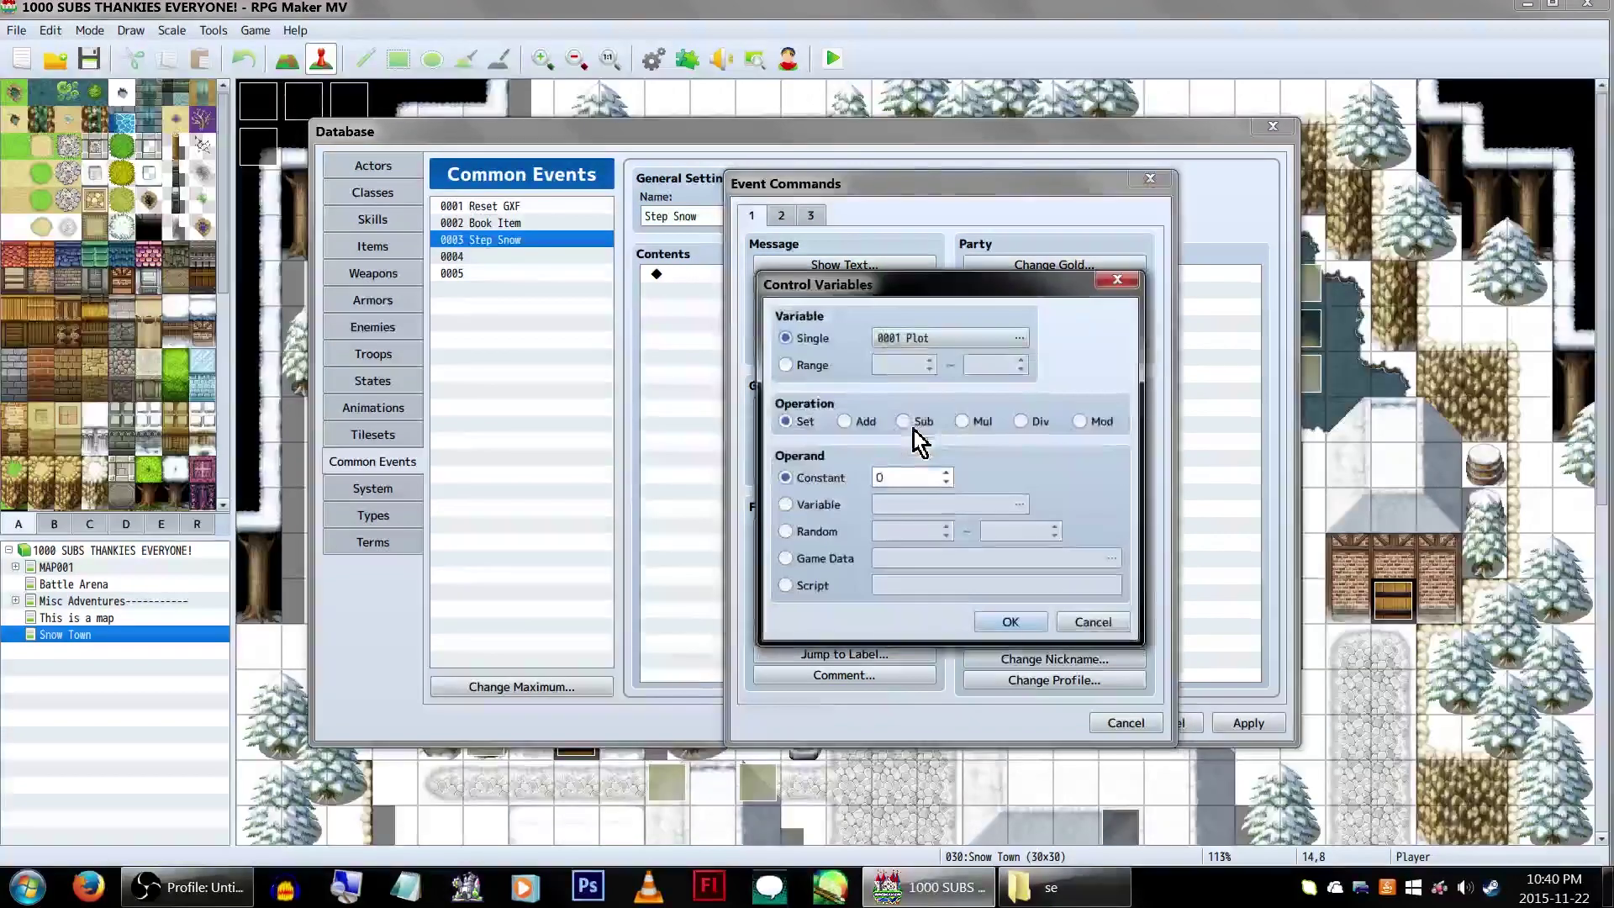
pyautogui.click(972, 340)
pyautogui.click(1005, 531)
pyautogui.click(1031, 630)
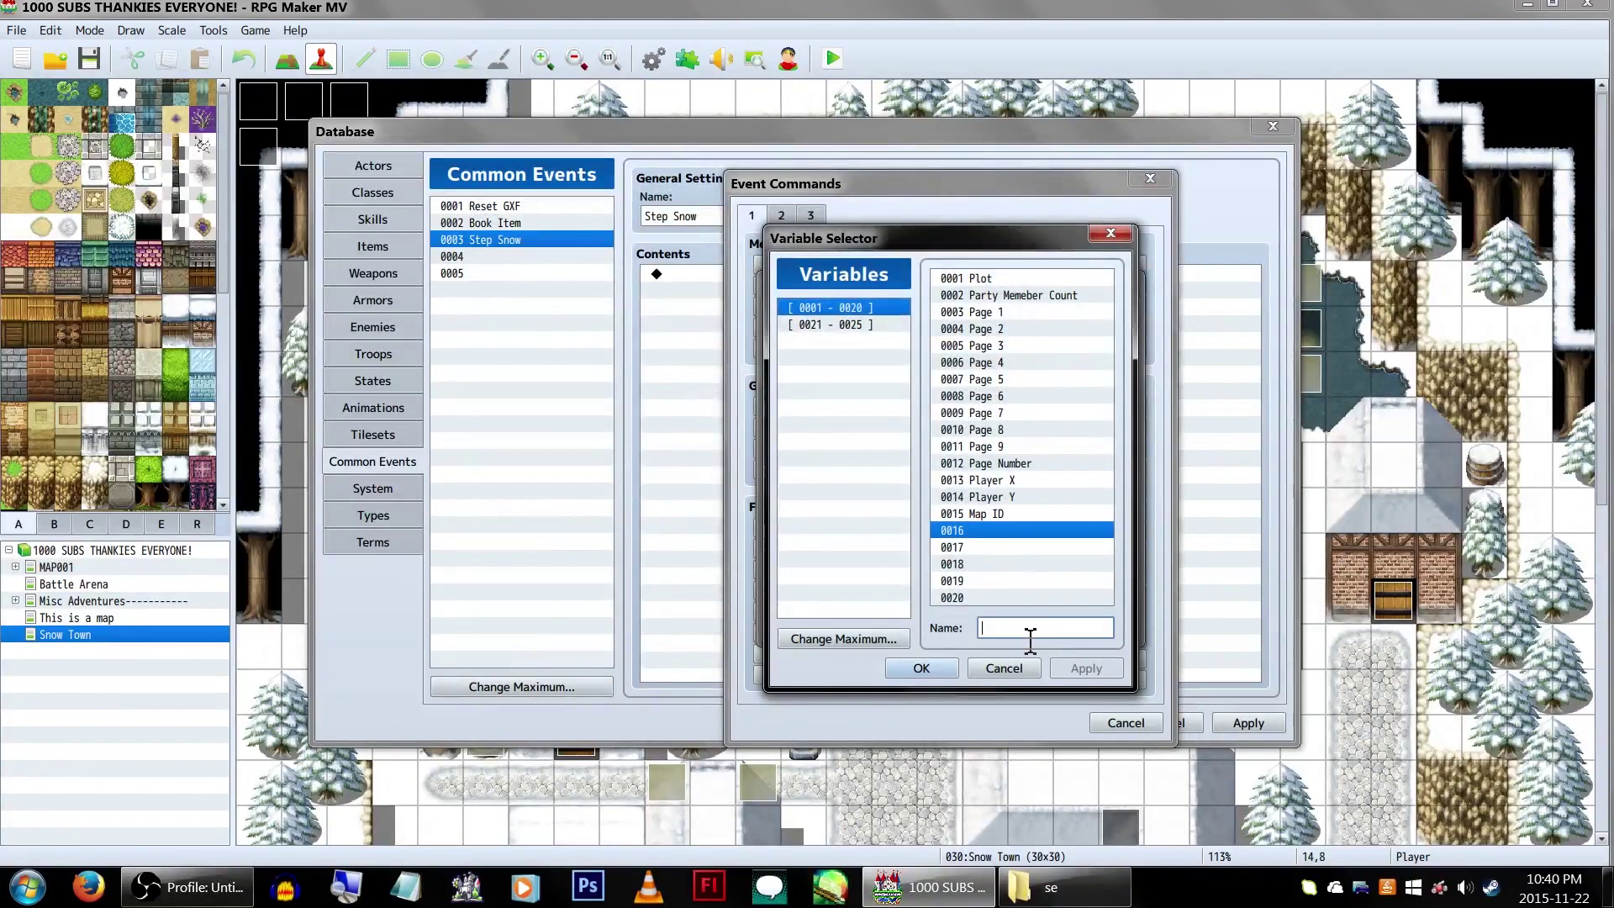
pyautogui.write('Ste')
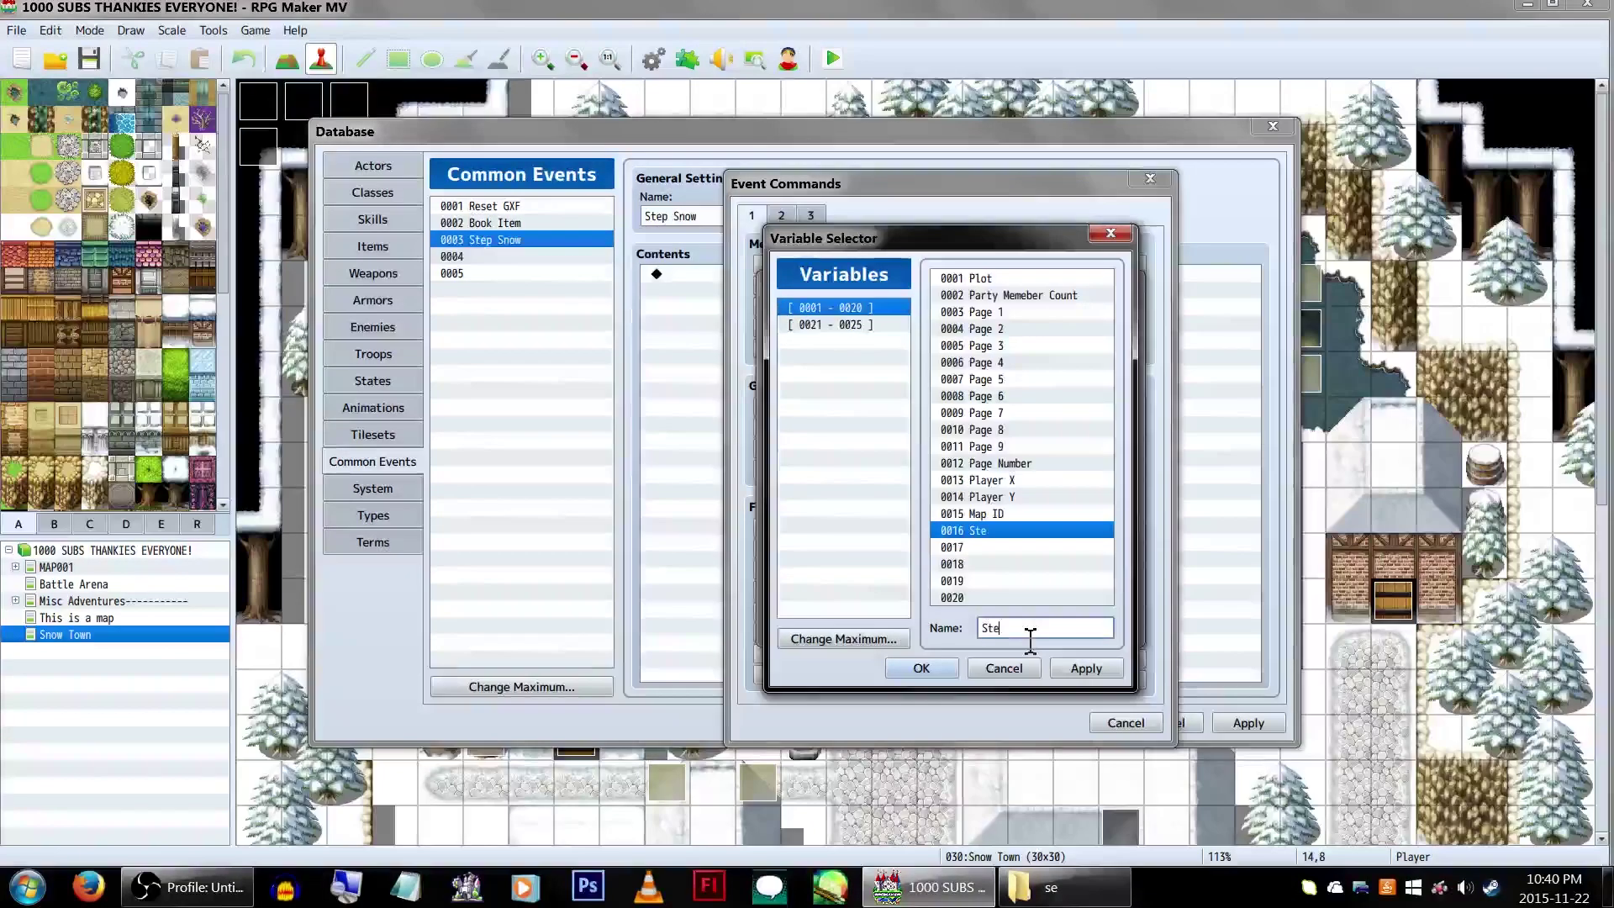
pyautogui.write('p Sound')
pyautogui.press('Return')
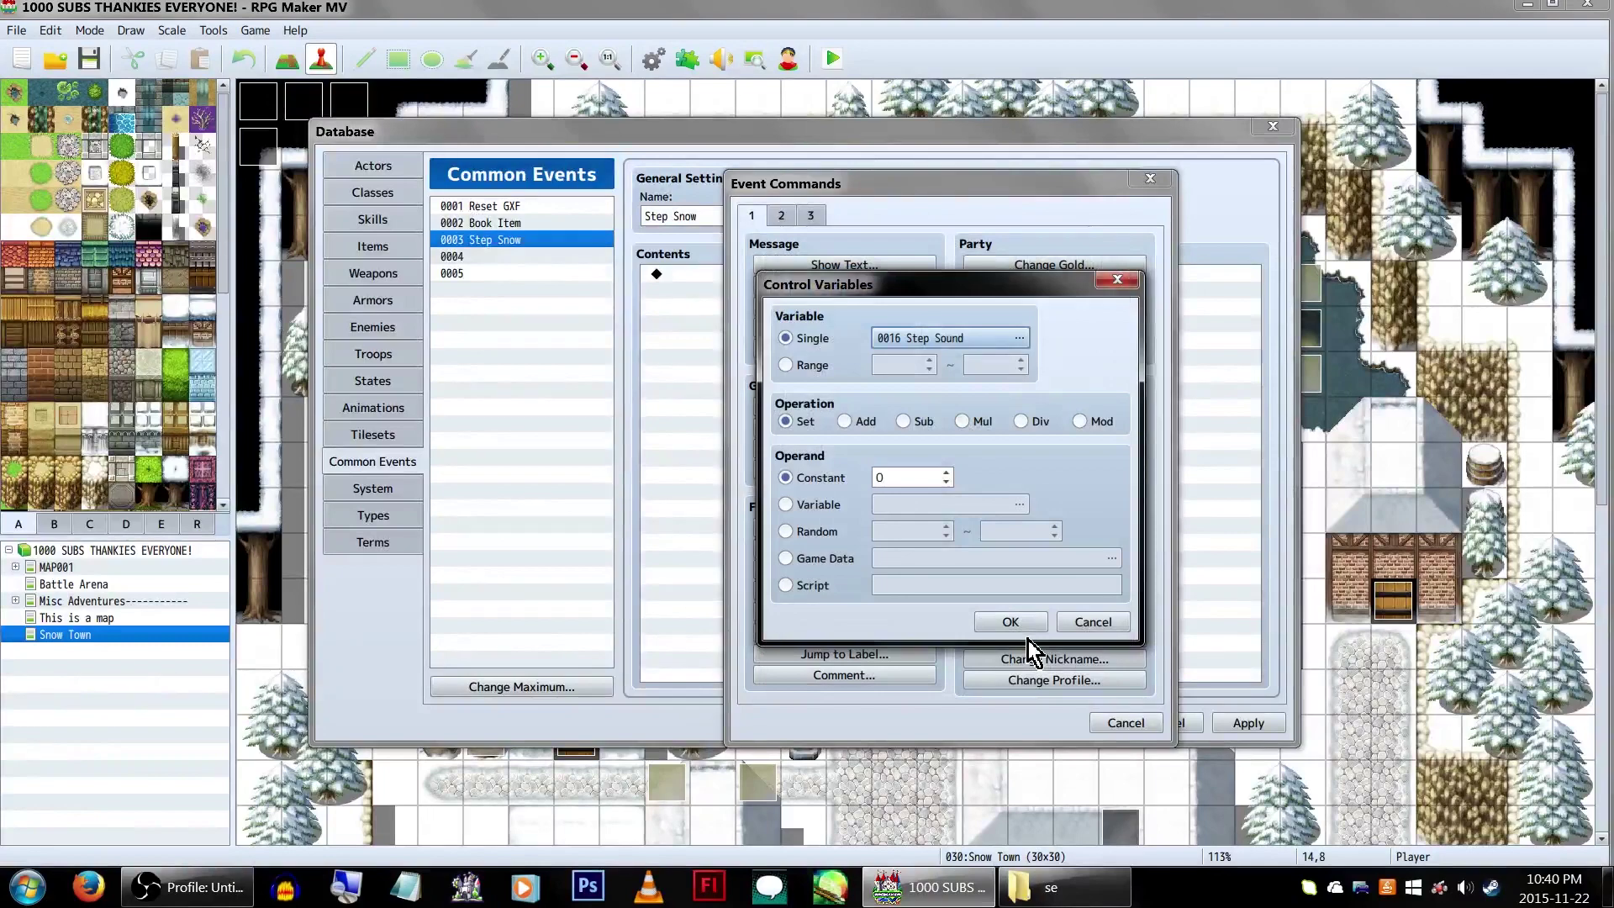
# Set the Step Sound variable to a random value from 0 to 1 and add the command
pyautogui.click(820, 533)
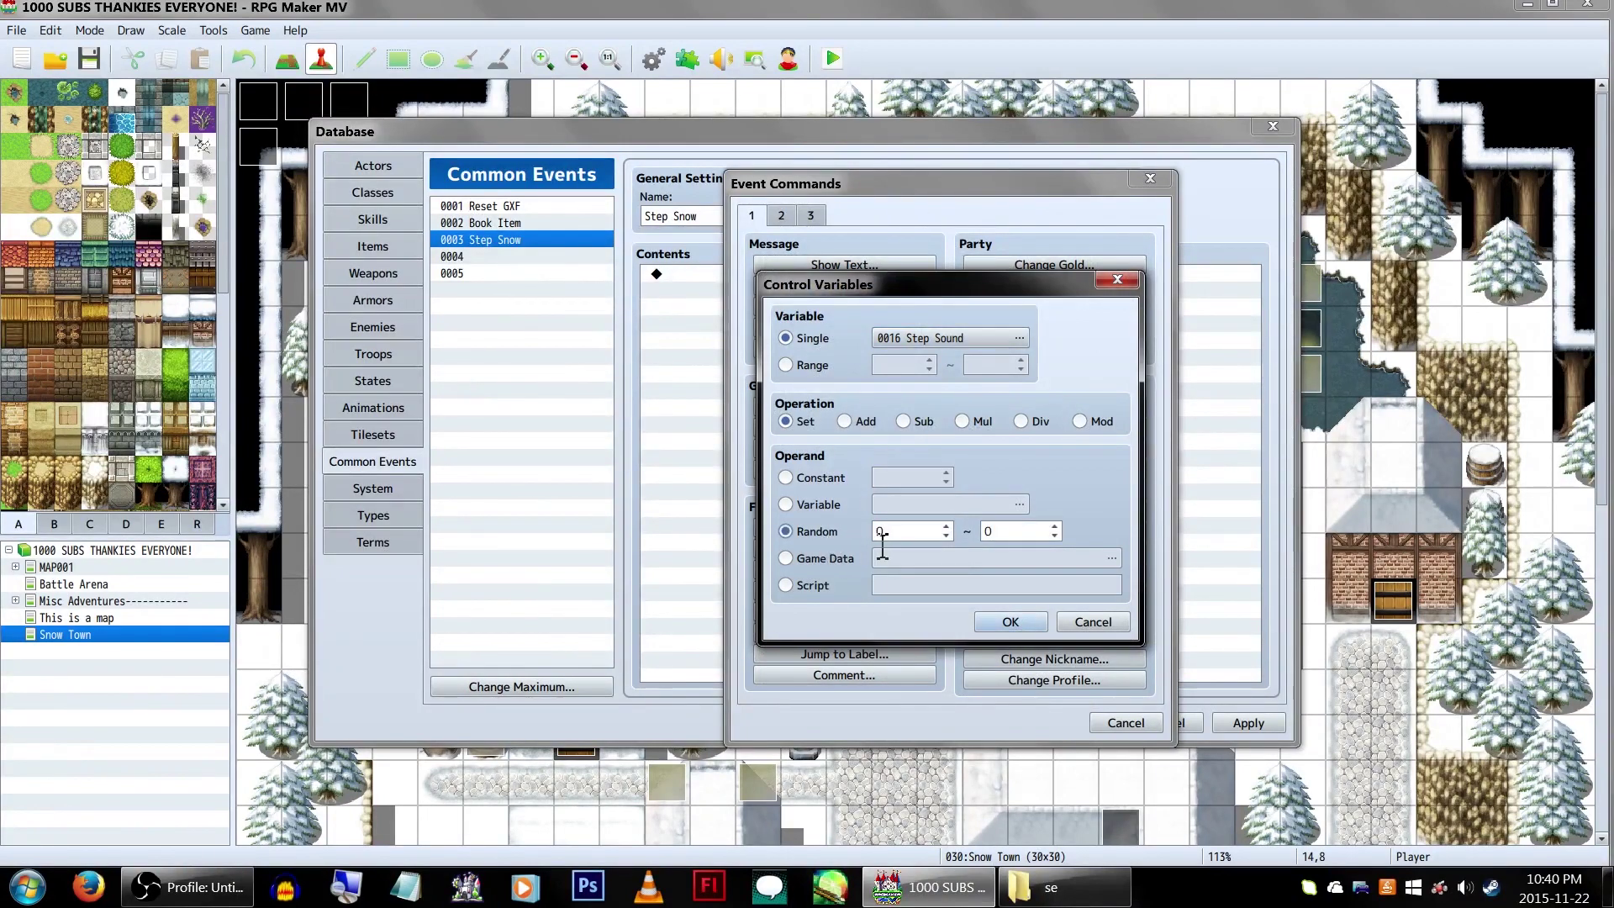
pyautogui.click(1031, 531)
pyautogui.click(1012, 621)
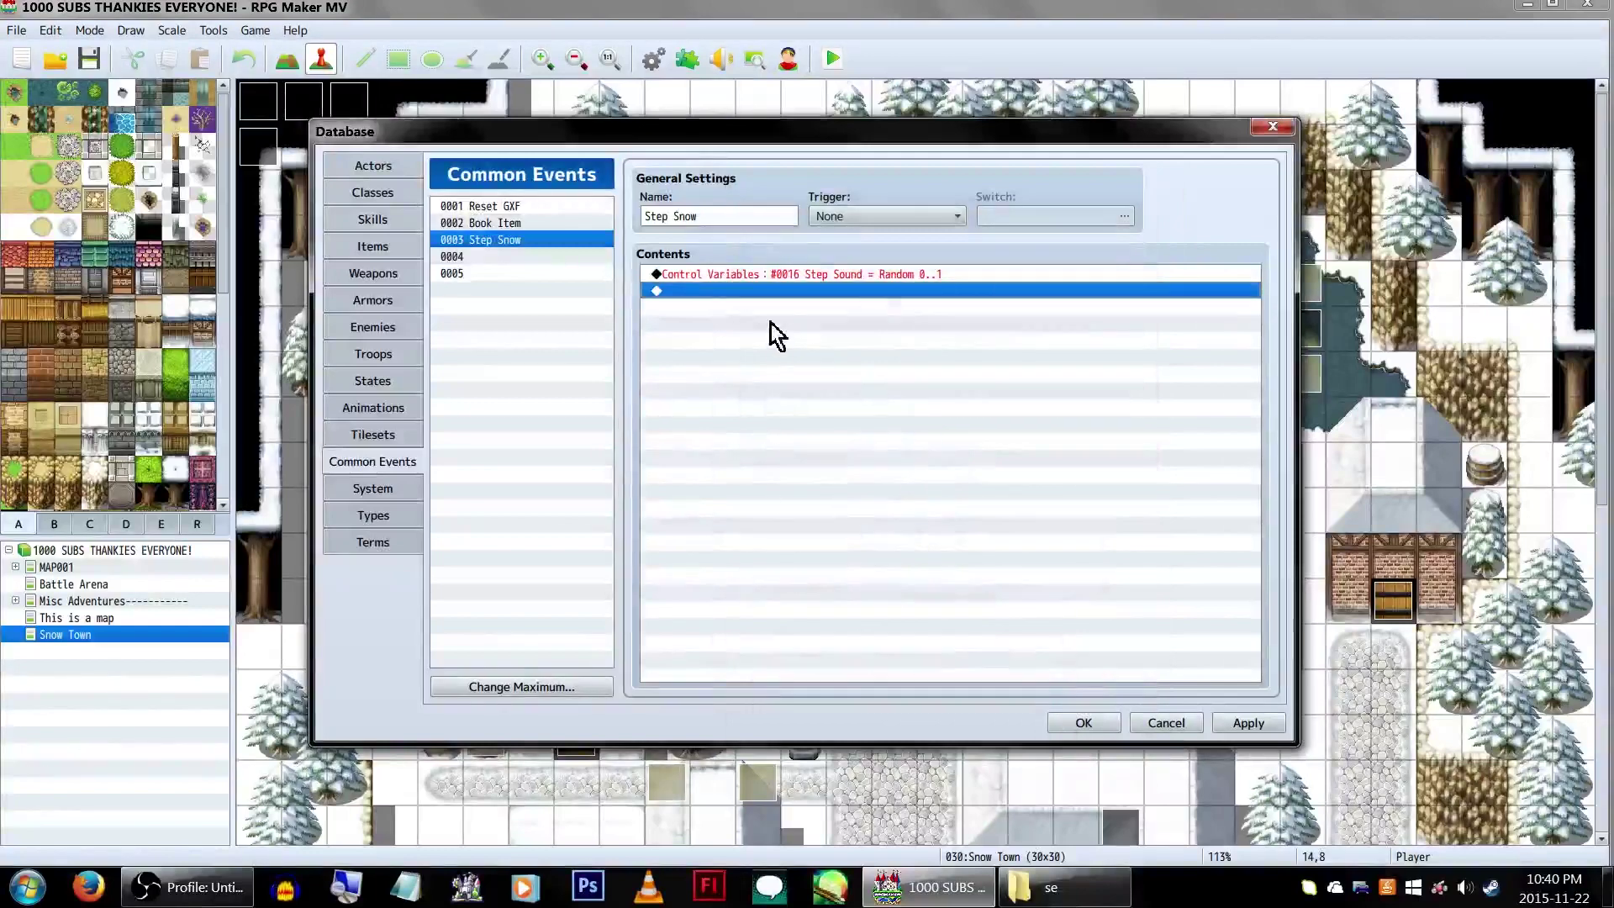
# Add a conditional branch to Step Snow for Step Sound = 0, without an else branch
pyautogui.doubleClick(886, 321)
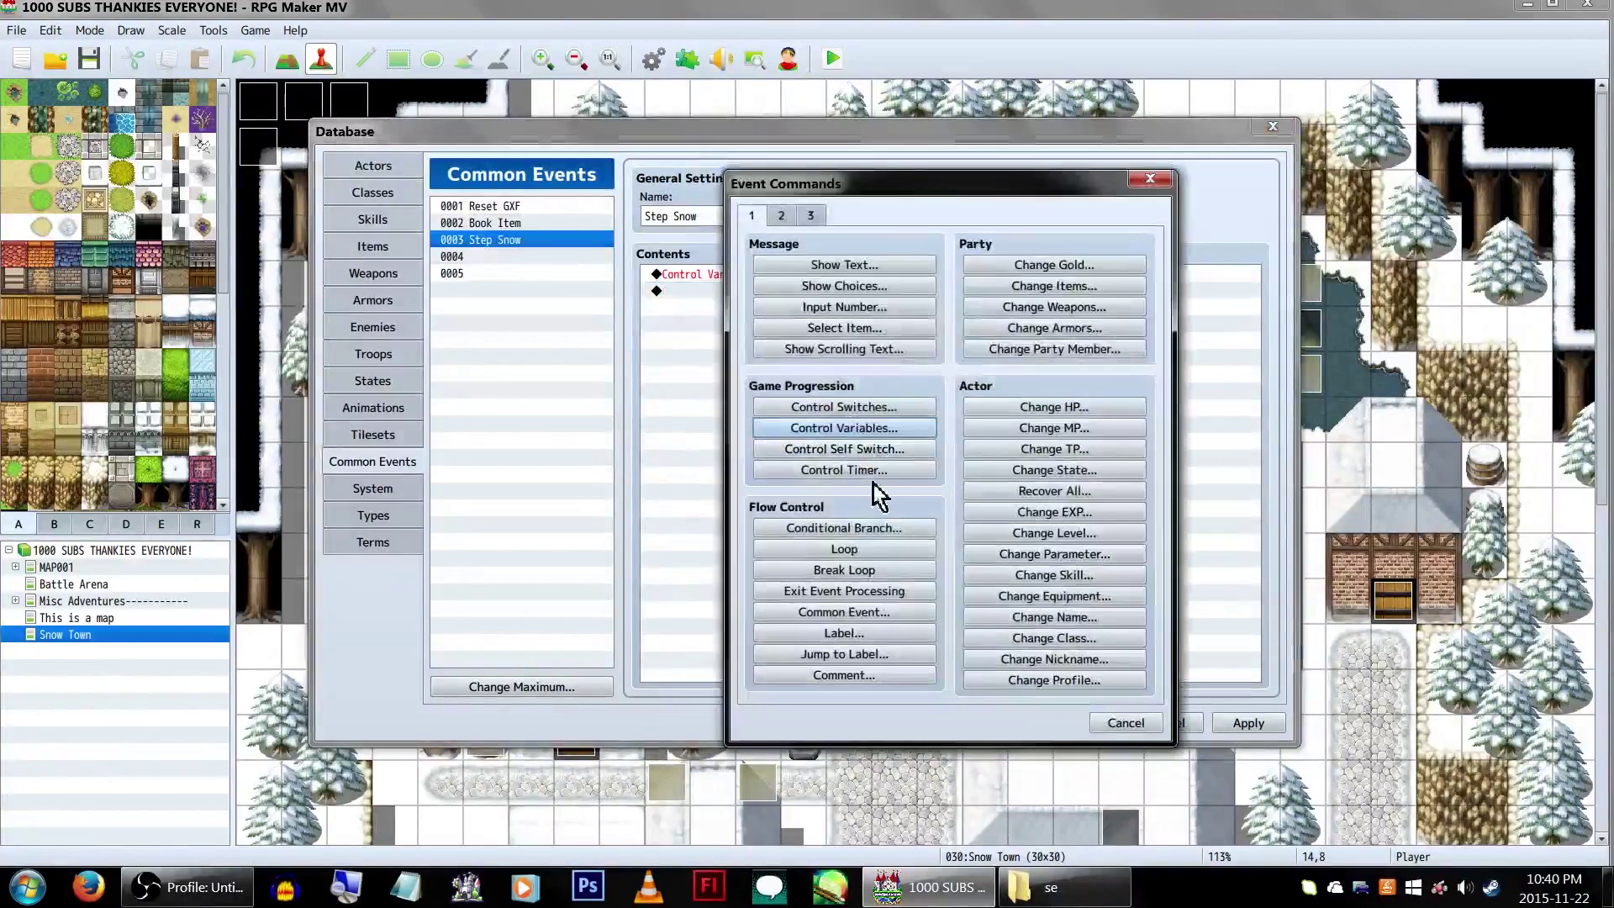
pyautogui.click(892, 538)
pyautogui.click(806, 387)
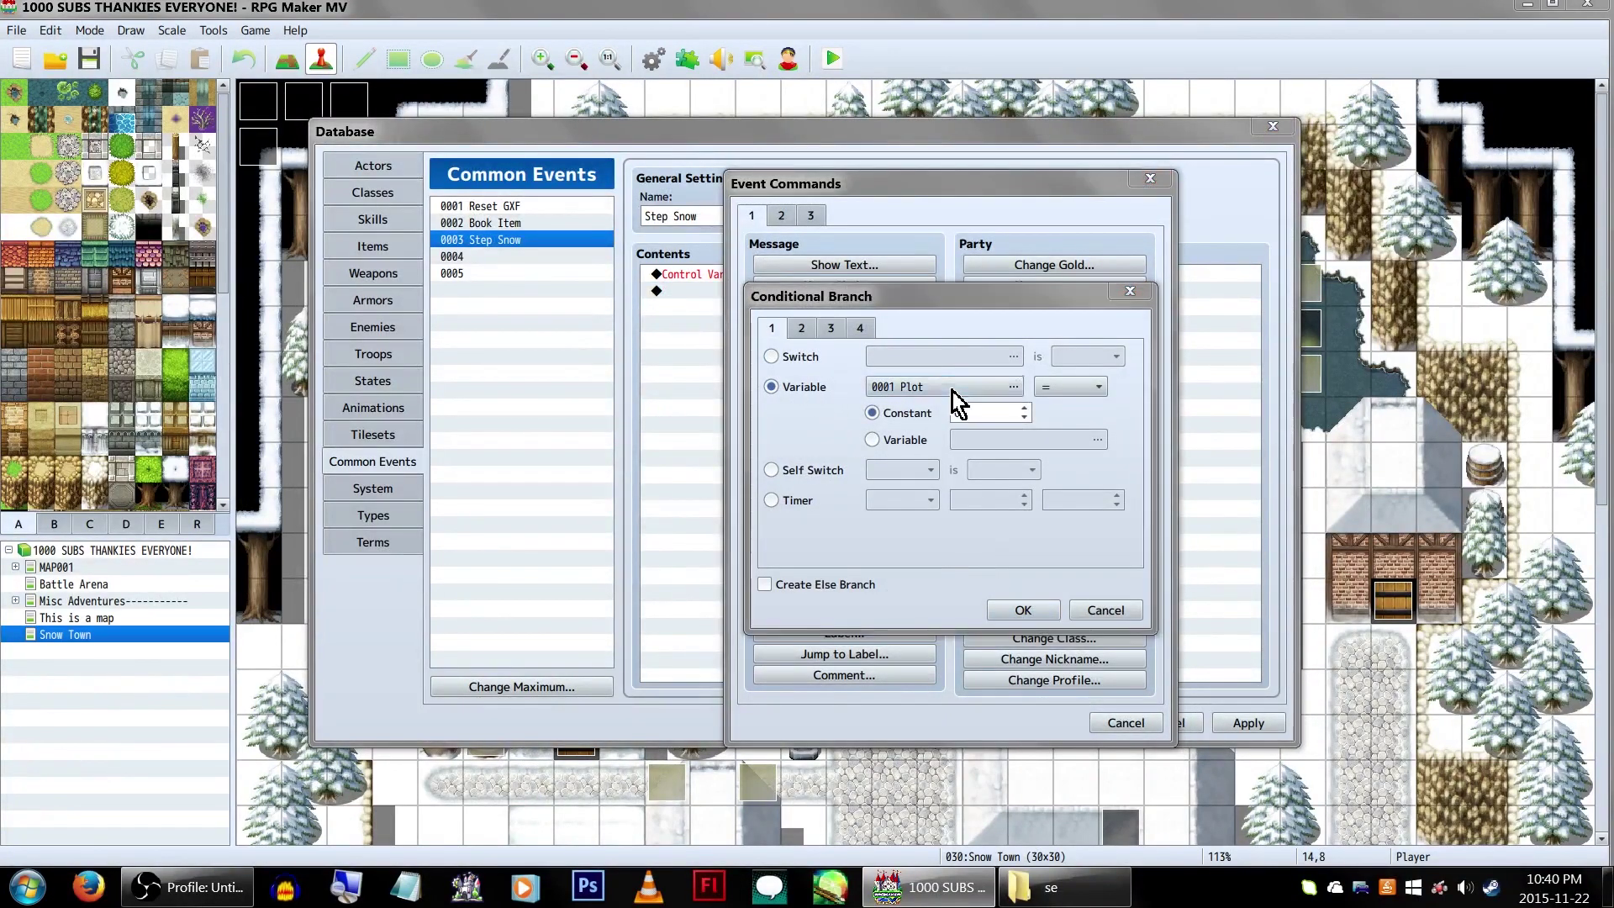
pyautogui.click(952, 390)
pyautogui.doubleClick(978, 529)
pyautogui.moveTo(998, 418); pyautogui.dragTo(672, 406)
pyautogui.press('Return')
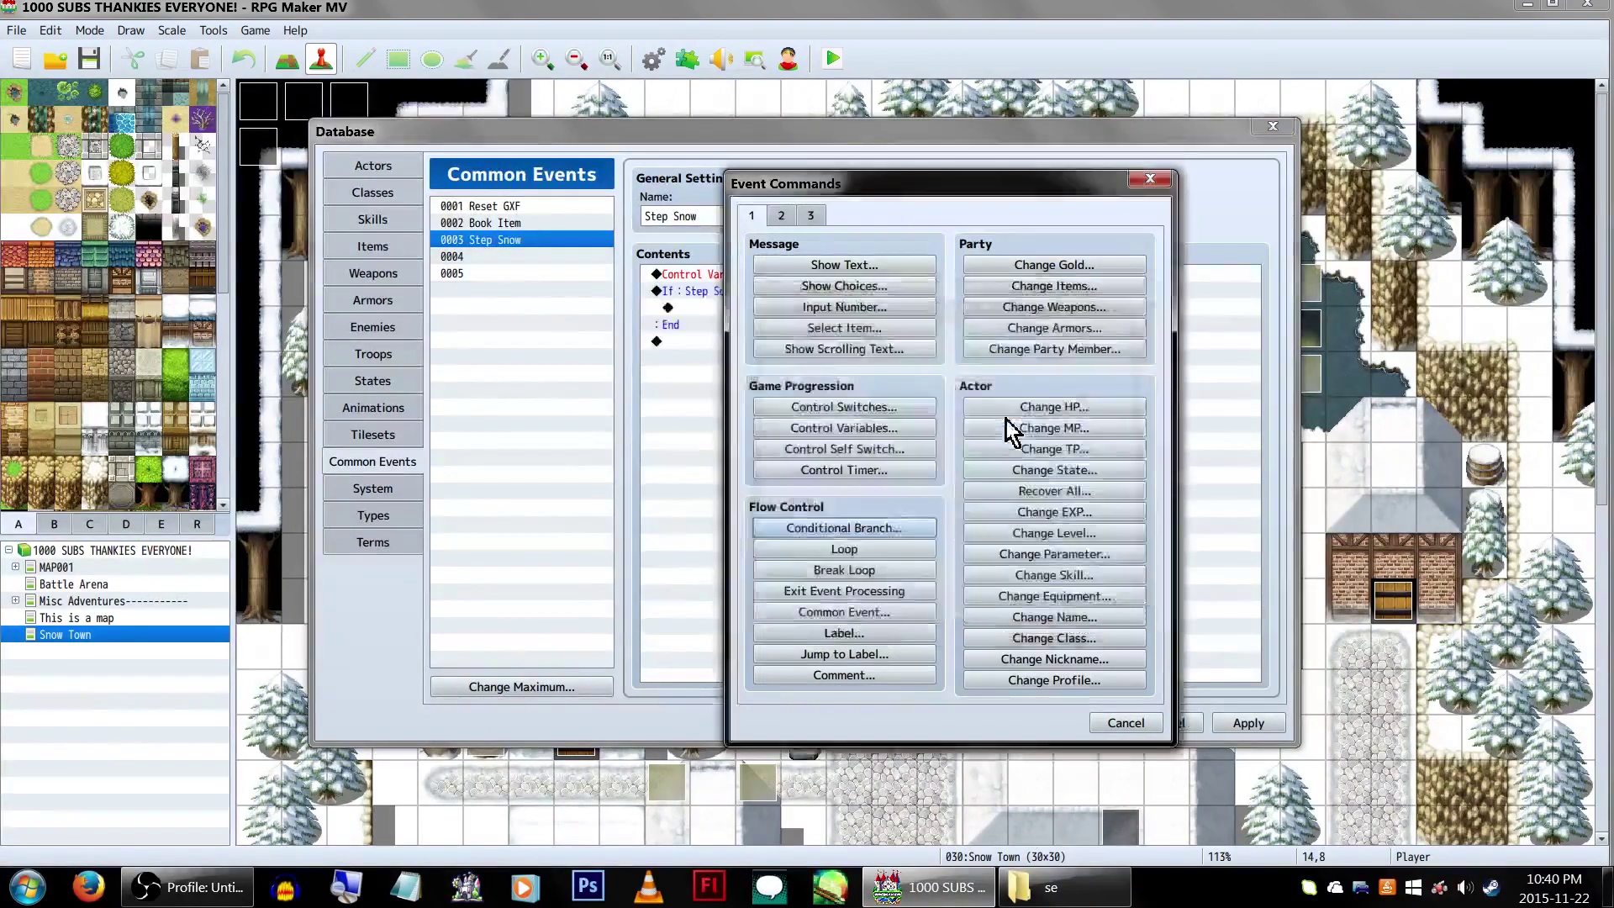
# Inside the Step Sound = 0 branch, add a Play SE command with FootStepSnow1
pyautogui.doubleClick(807, 320)
pyautogui.click(781, 216)
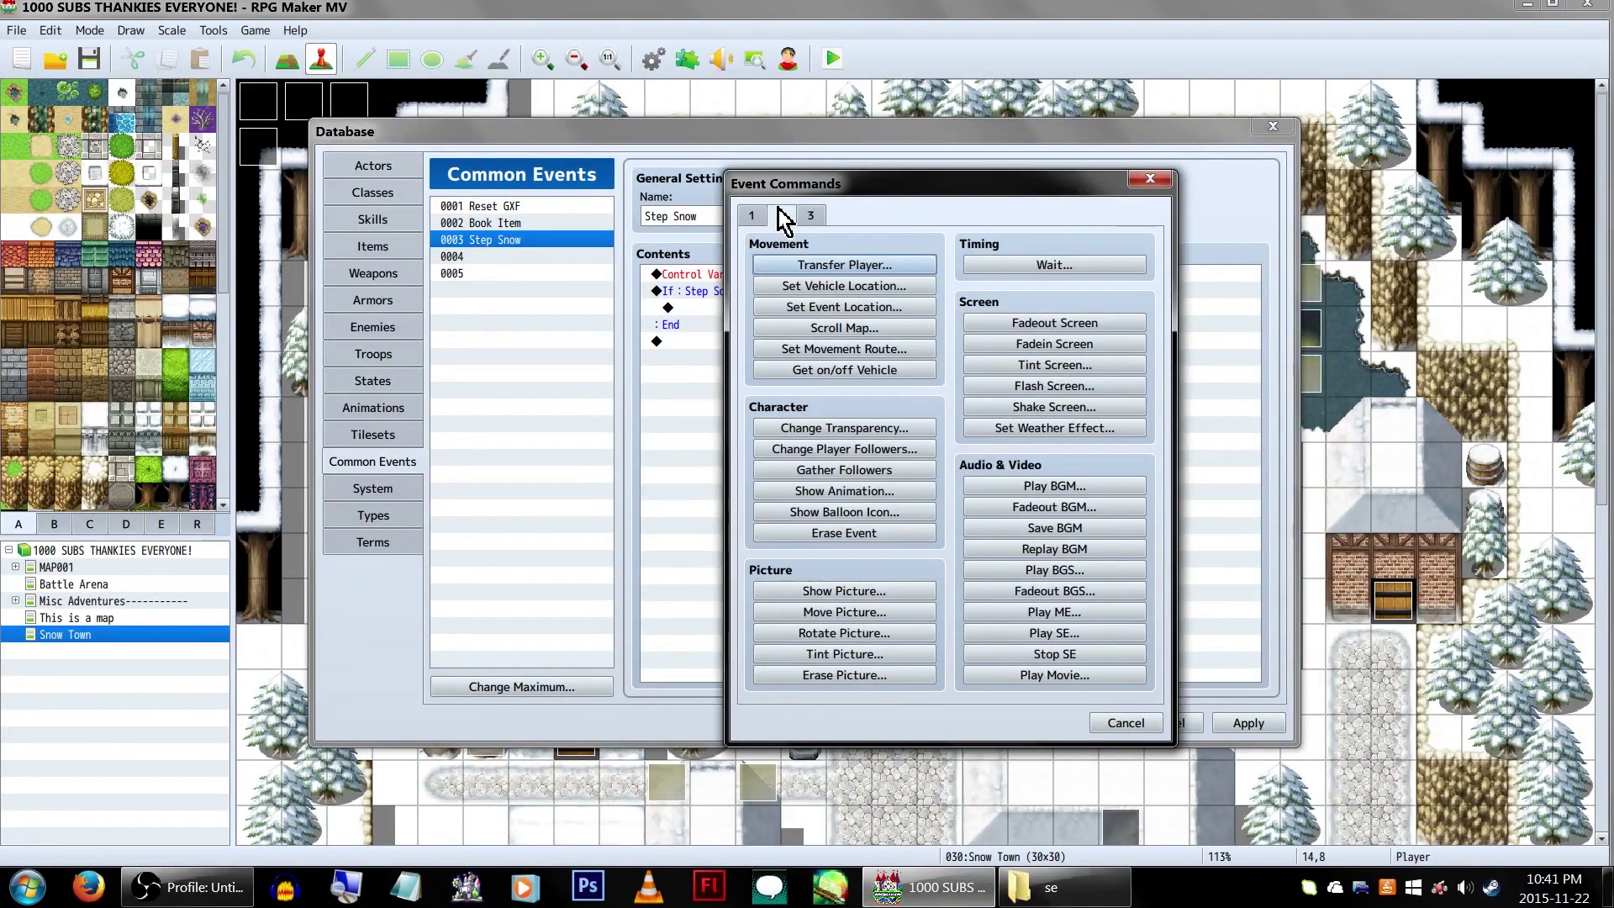
pyautogui.click(1017, 633)
pyautogui.press('f')
pyautogui.scroll(-2, 945, 489)
pyautogui.click(934, 480)
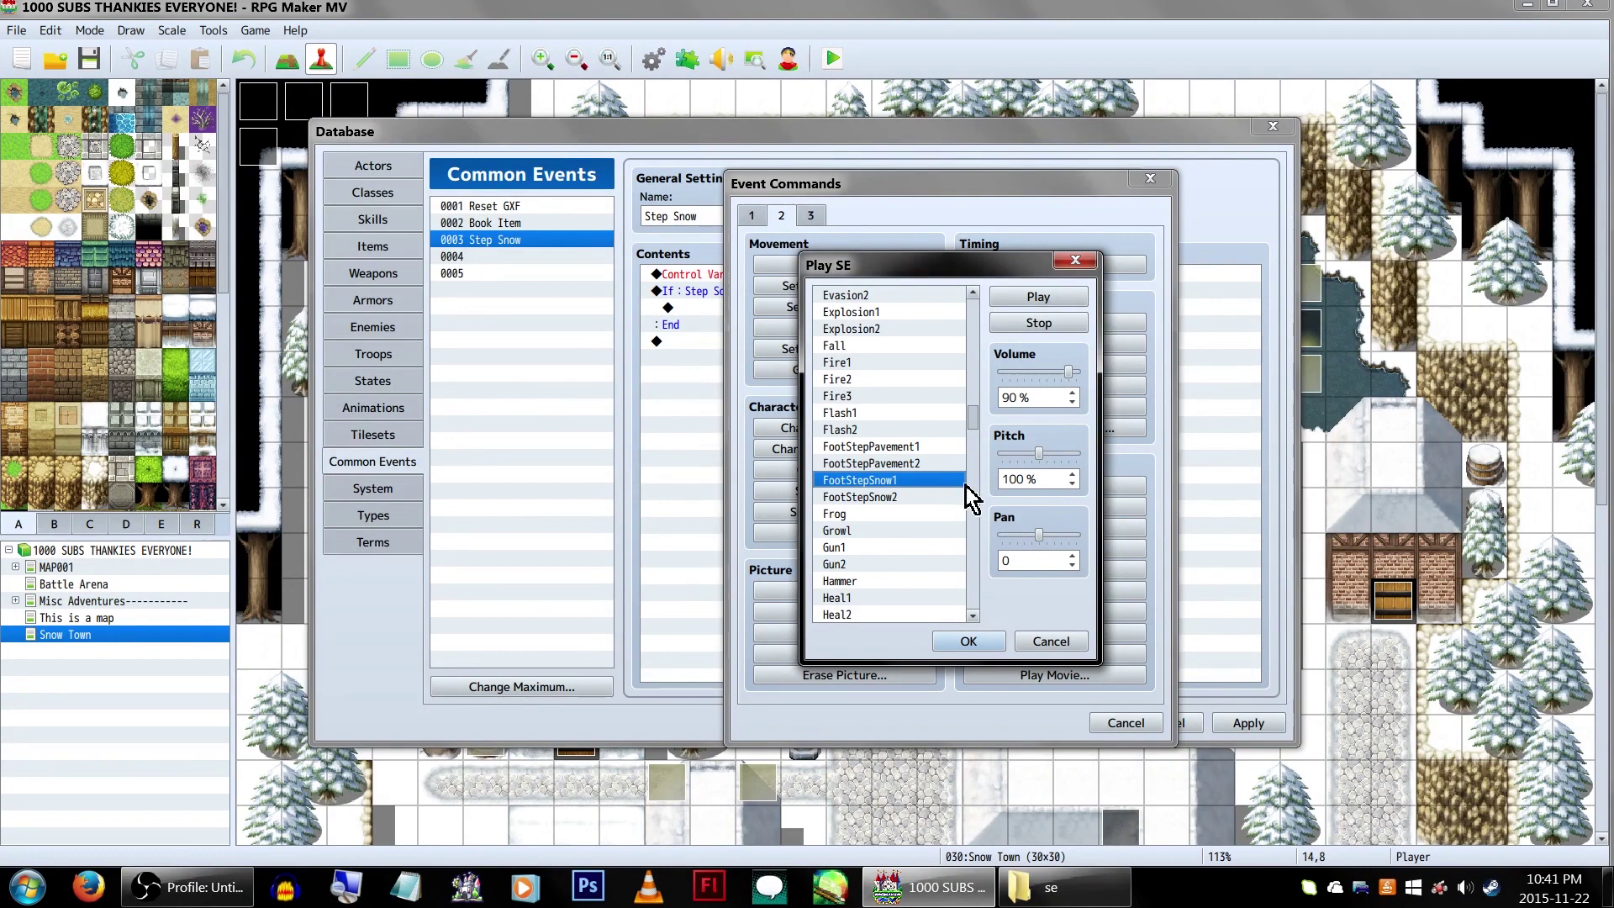
pyautogui.click(963, 639)
# Duplicate the conditional branch below the first one and change the copy's condition to Step Sound = 1
pyautogui.click(781, 293)
pyautogui.hotkey('ctrl', 'c')
pyautogui.click(807, 363)
pyautogui.hotkey('ctrl', 'v')
pyautogui.rightClick(793, 357)
pyautogui.click(811, 382)
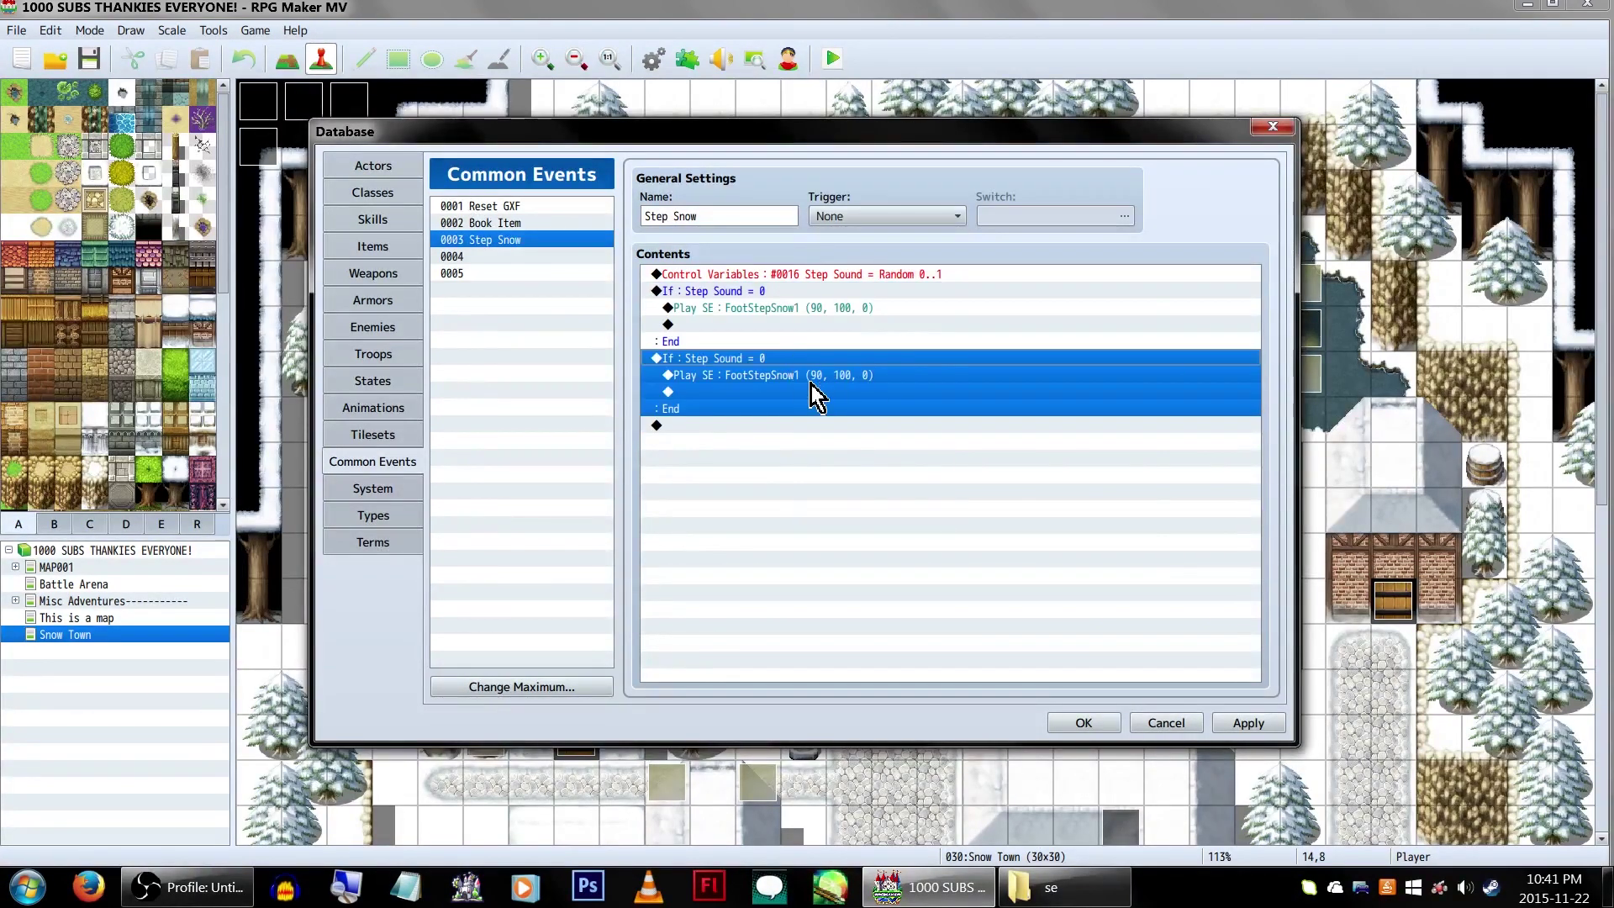
pyautogui.doubleClick(965, 422)
pyautogui.write('1')
pyautogui.press('Return')
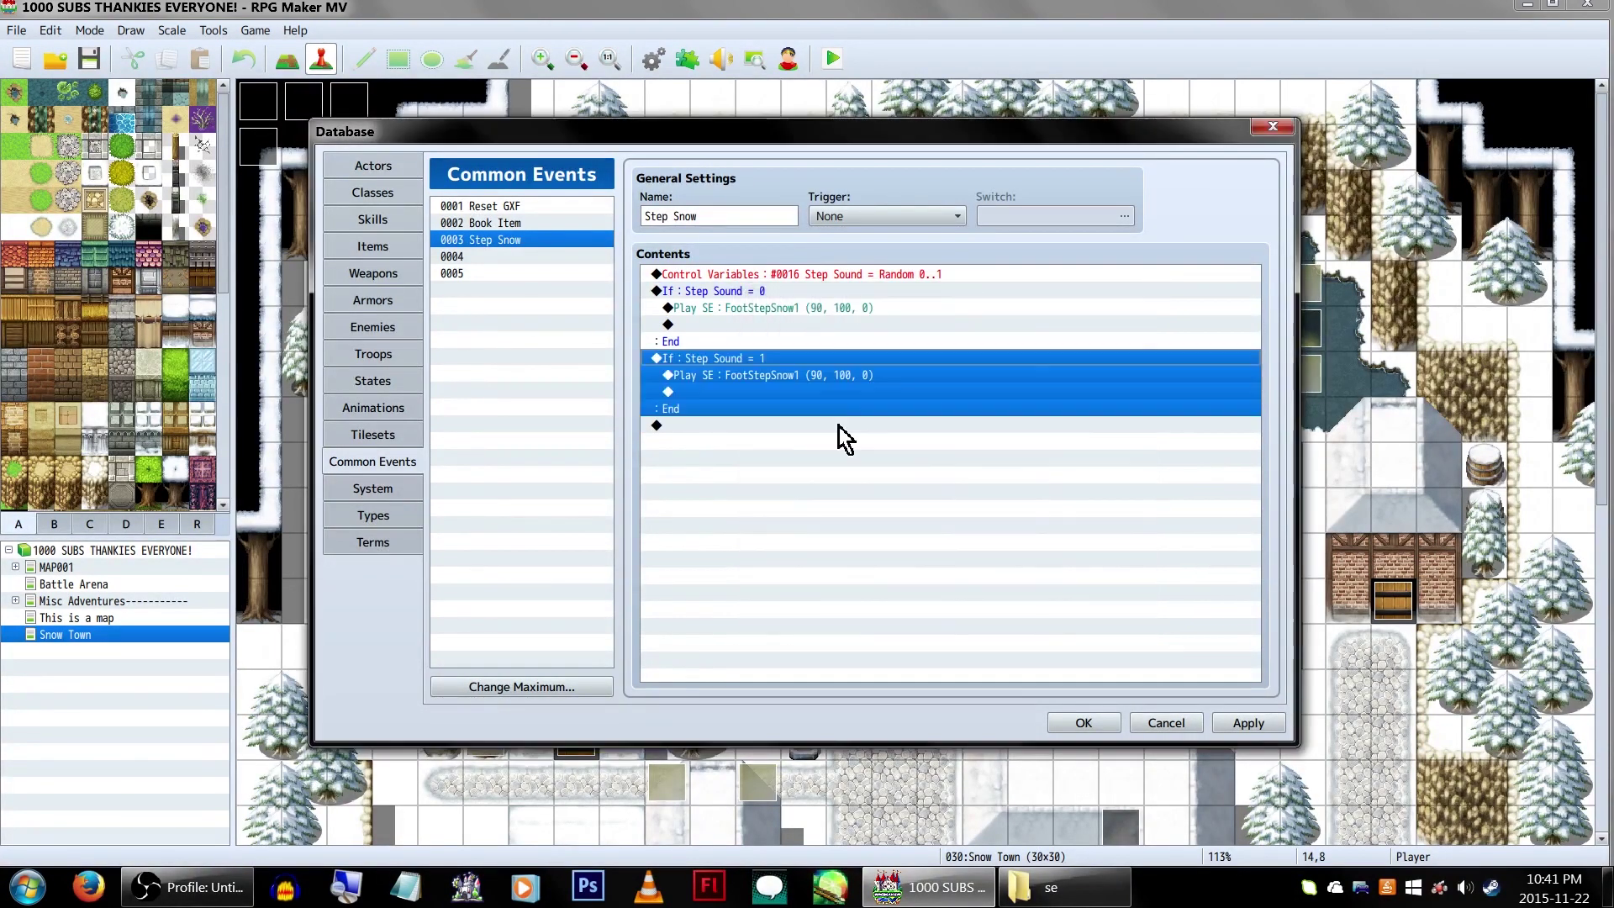
# Change the Play SE command inside the Step Sound = 1 branch to FootStepSnow2
pyautogui.rightClick(819, 370)
pyautogui.click(790, 378)
pyautogui.rightClick(789, 378)
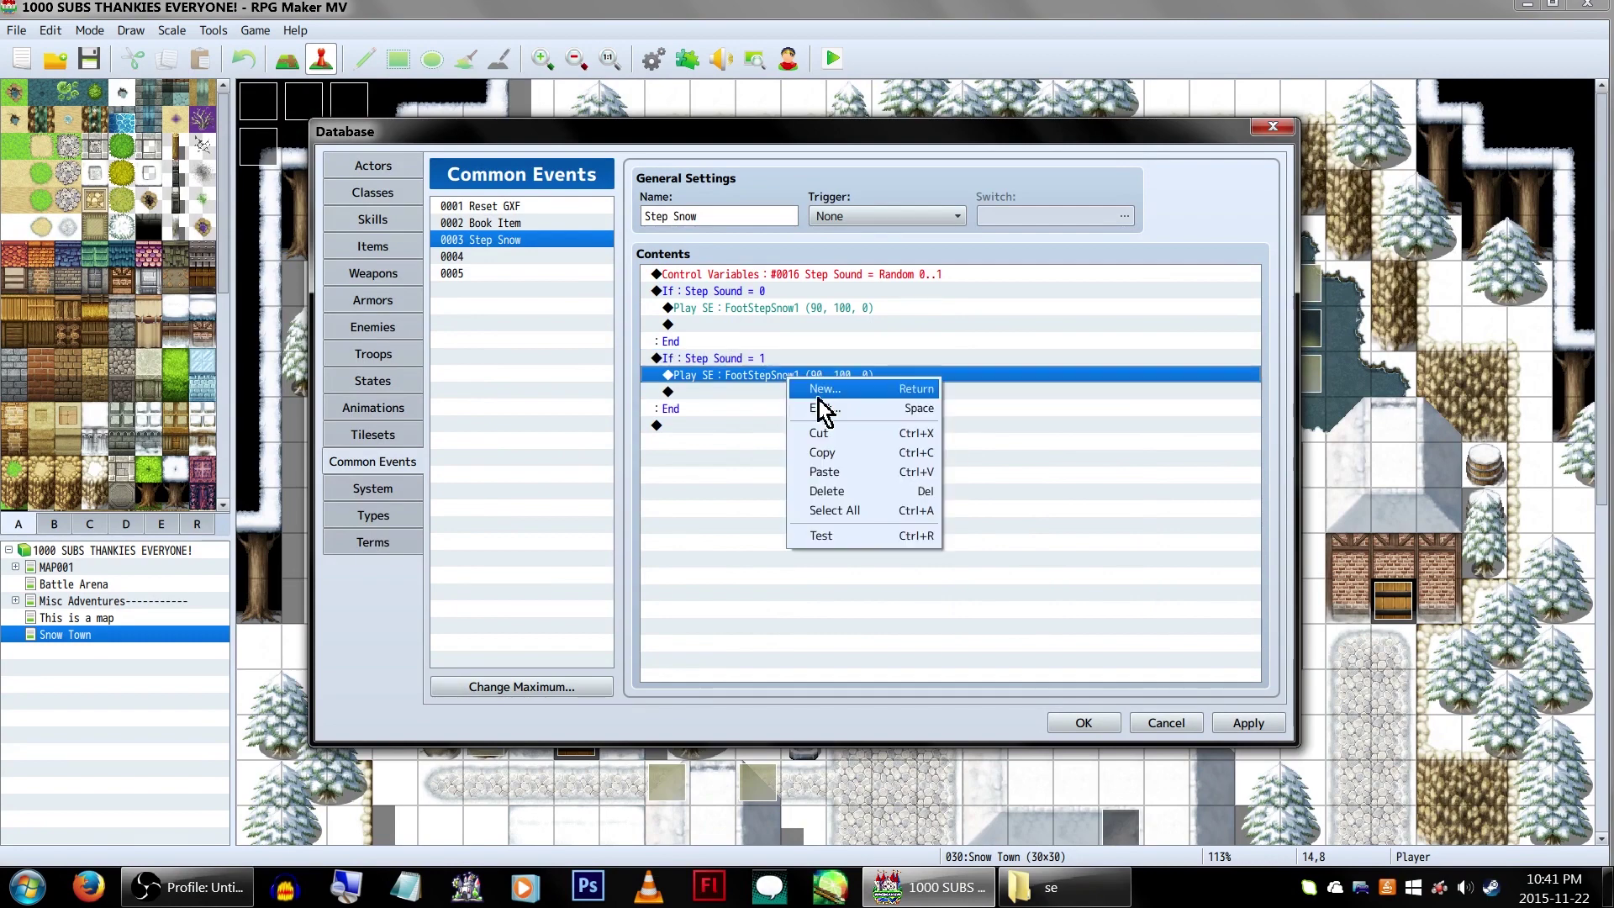
pyautogui.click(820, 407)
pyautogui.click(882, 480)
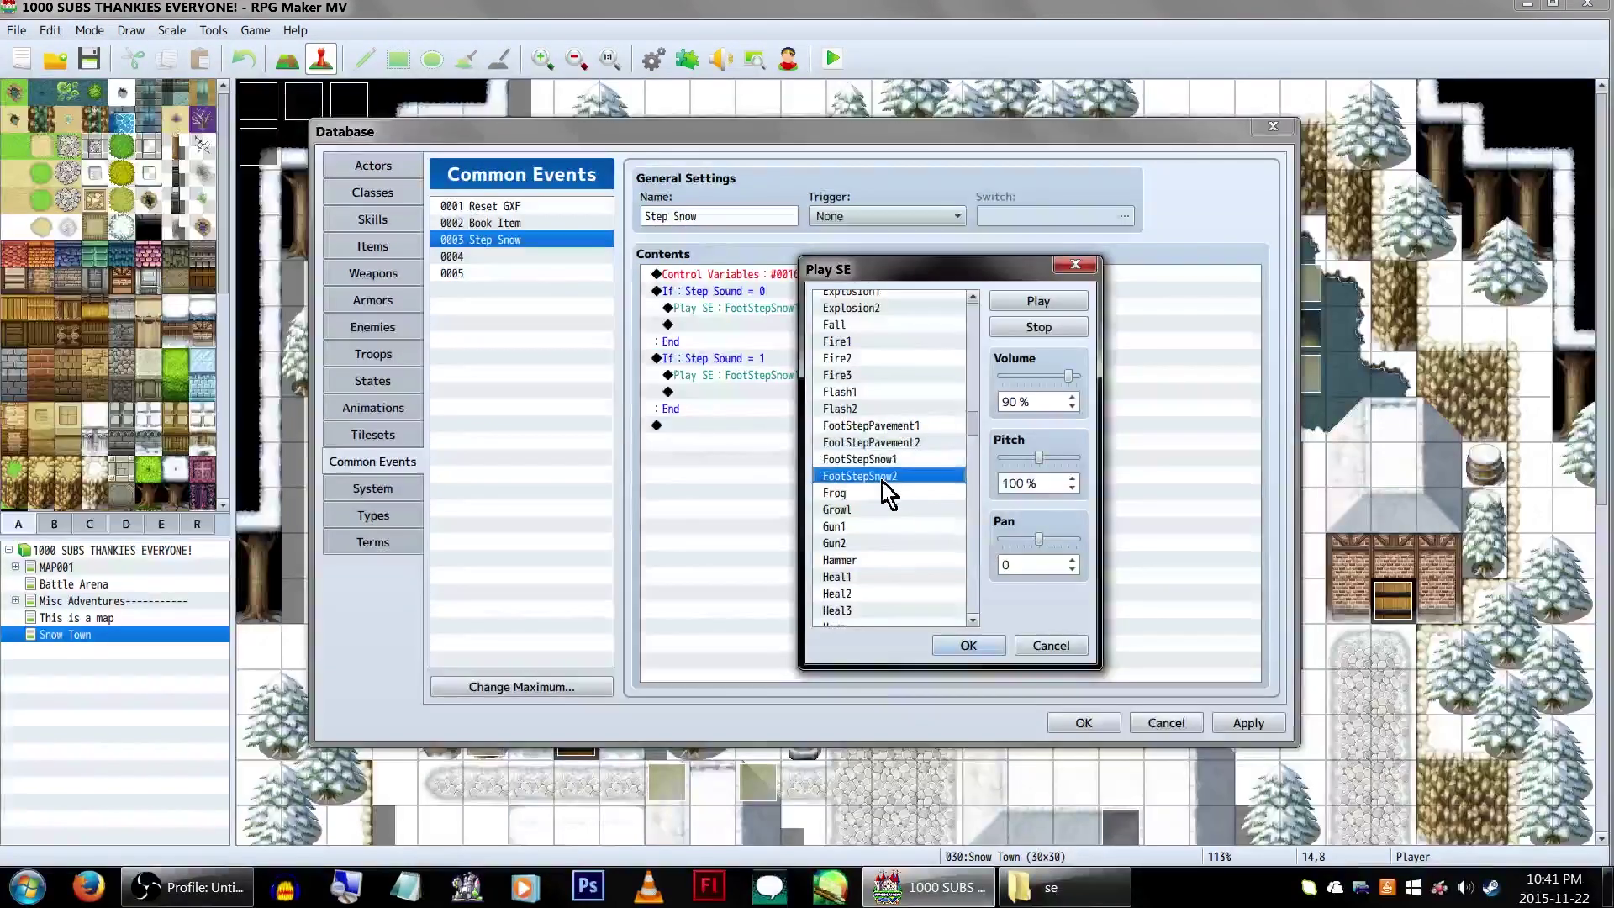
pyautogui.click(971, 645)
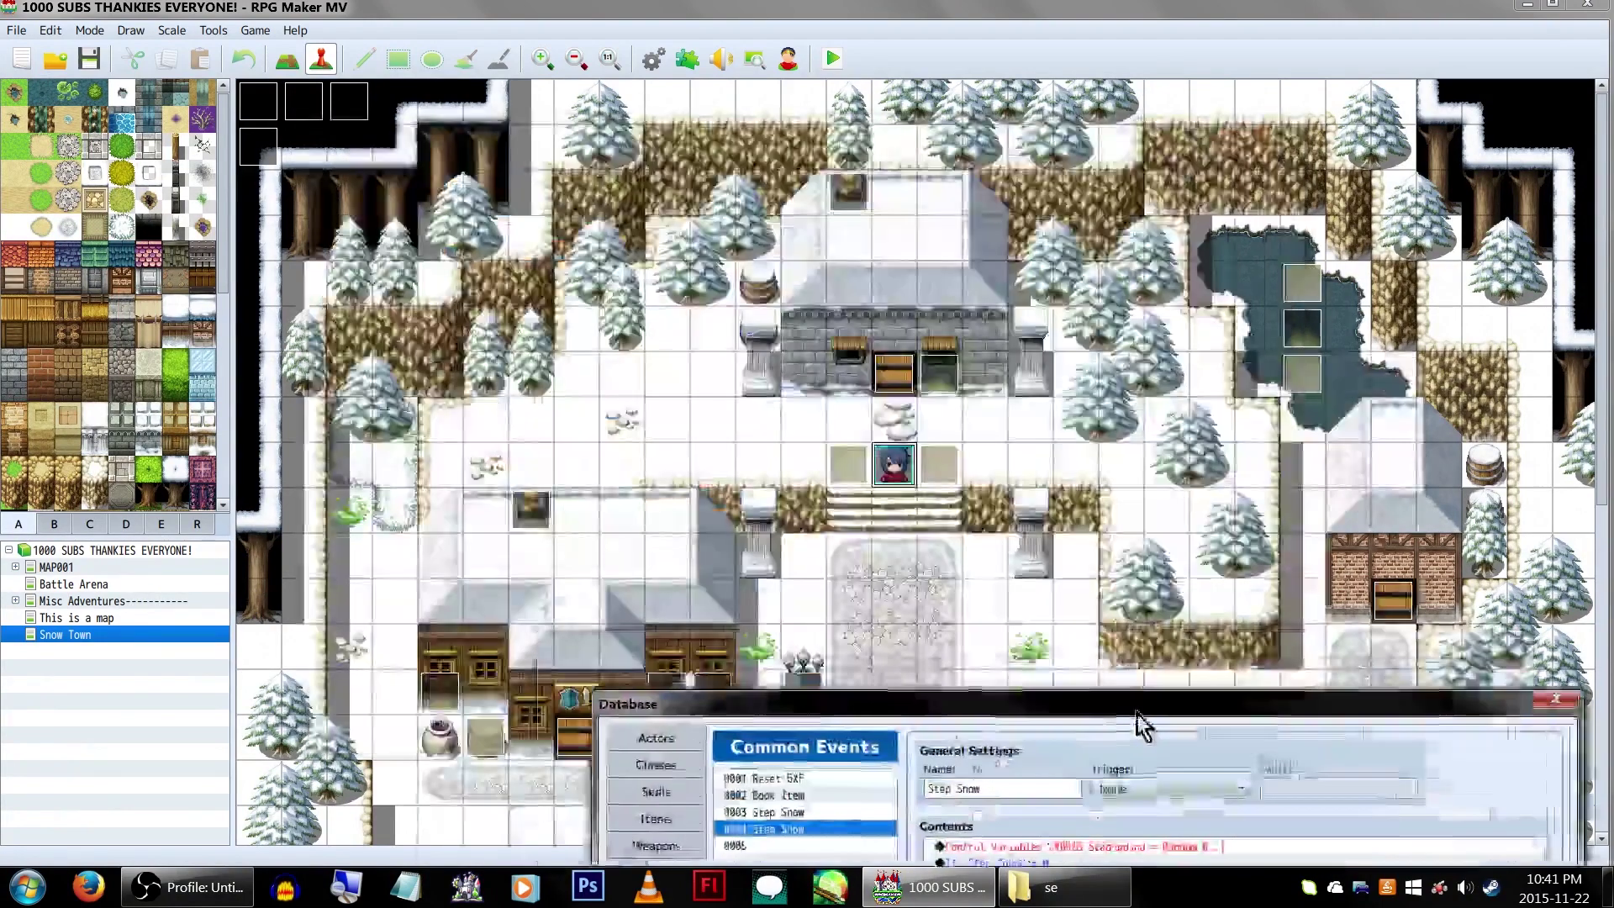
# Copy the Step Snow common event into slot 0004 and rename the copy Step Path
pyautogui.moveTo(1143, 725); pyautogui.dragTo(393, 239)
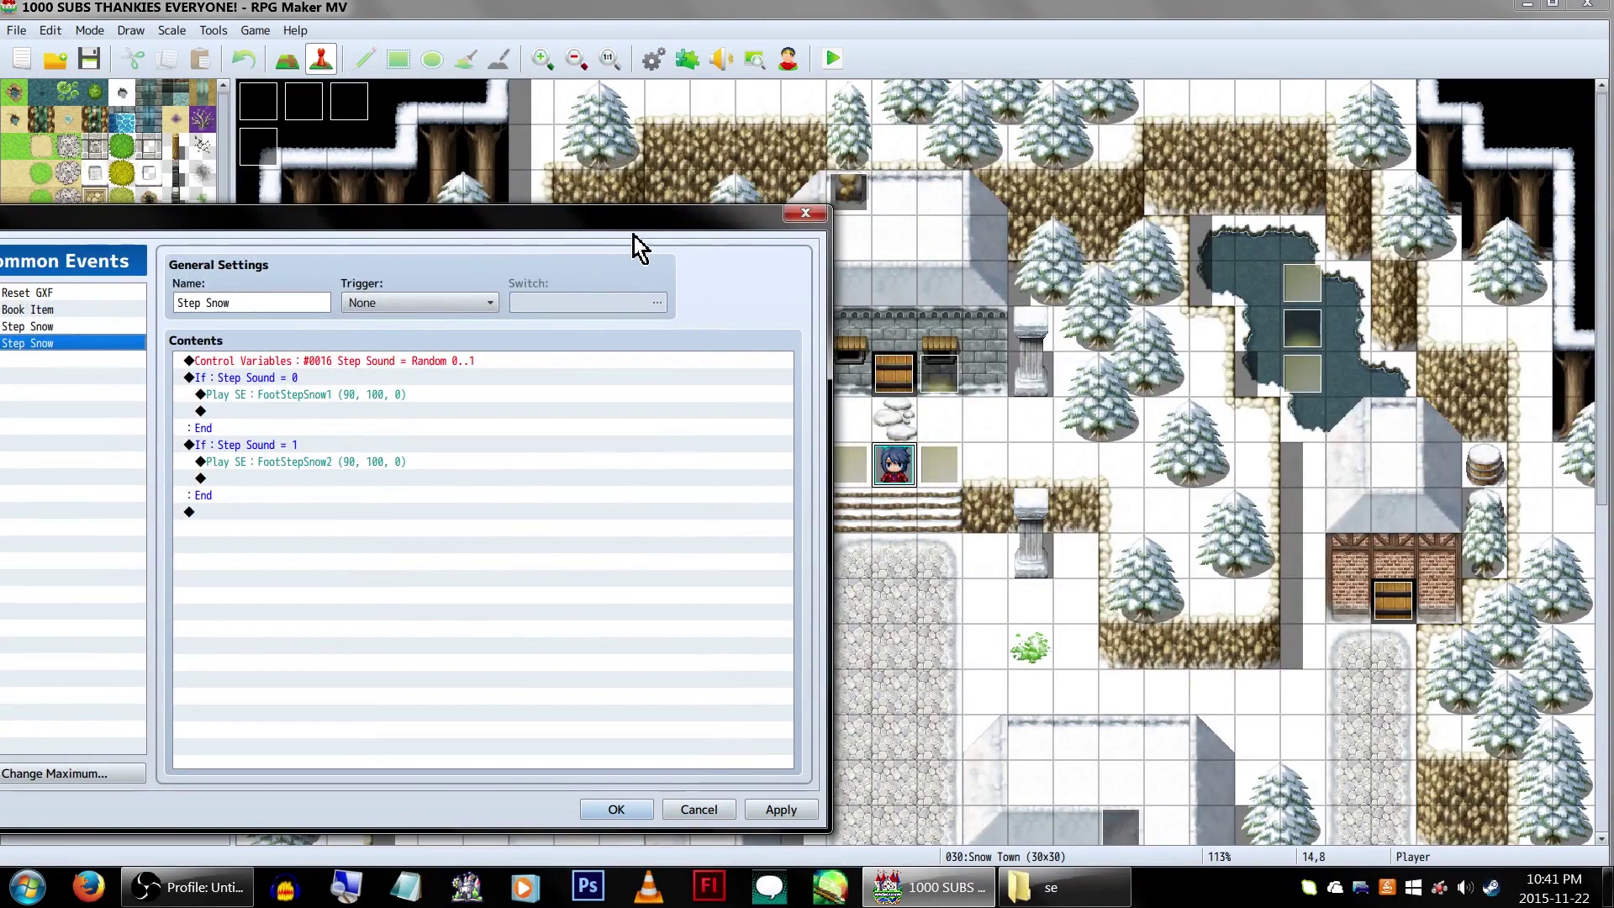
pyautogui.moveTo(622, 221); pyautogui.dragTo(1171, 165)
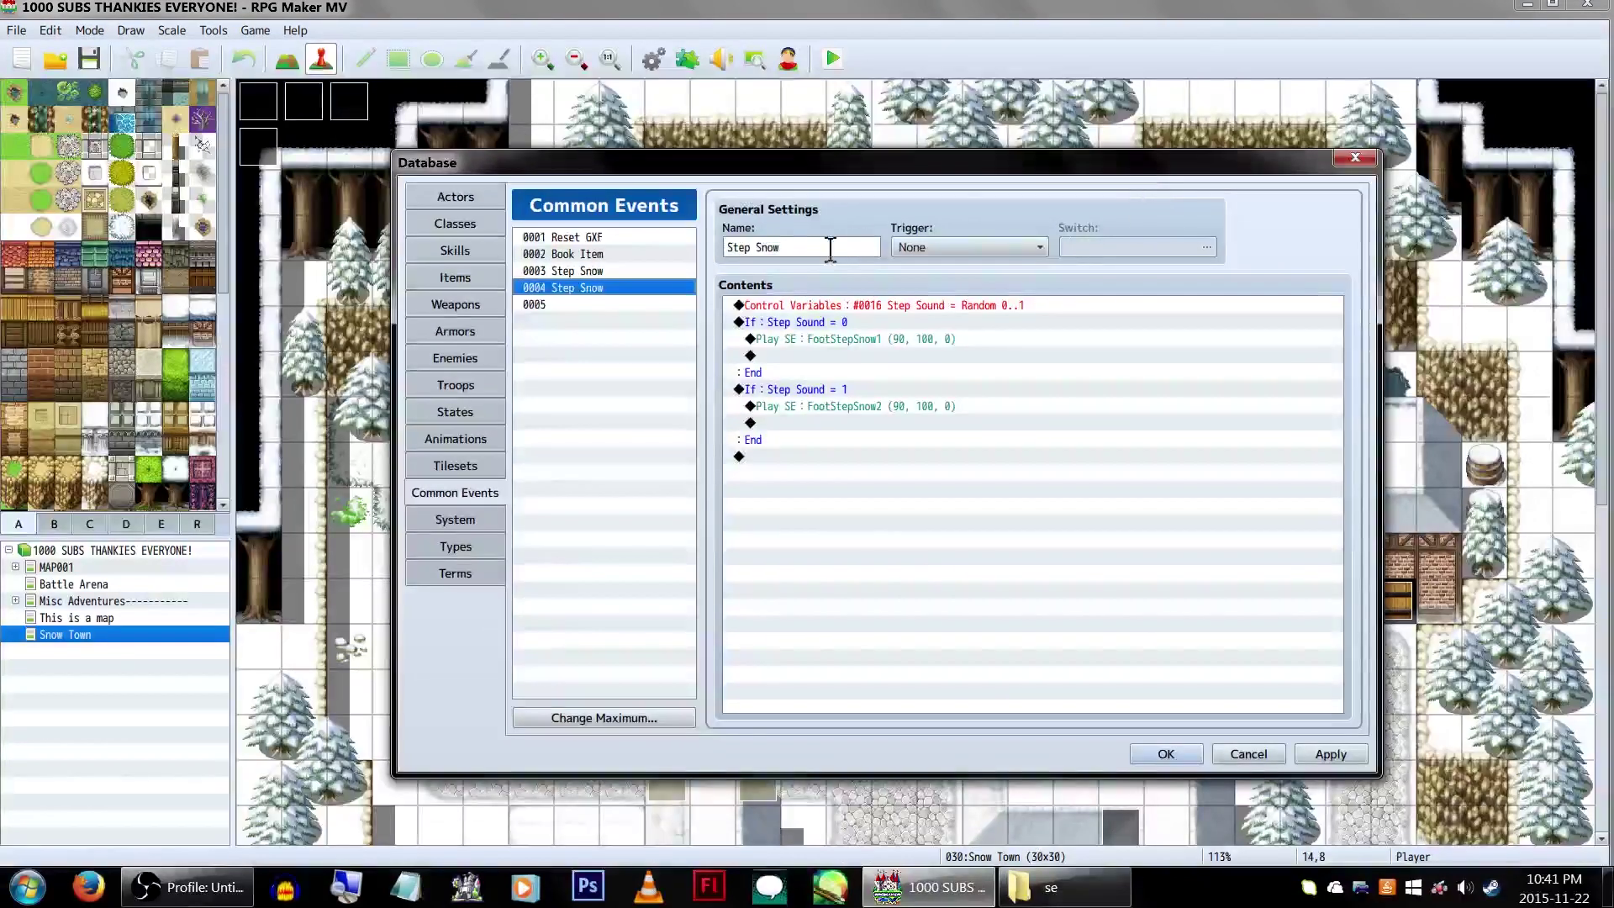
pyautogui.click(845, 248)
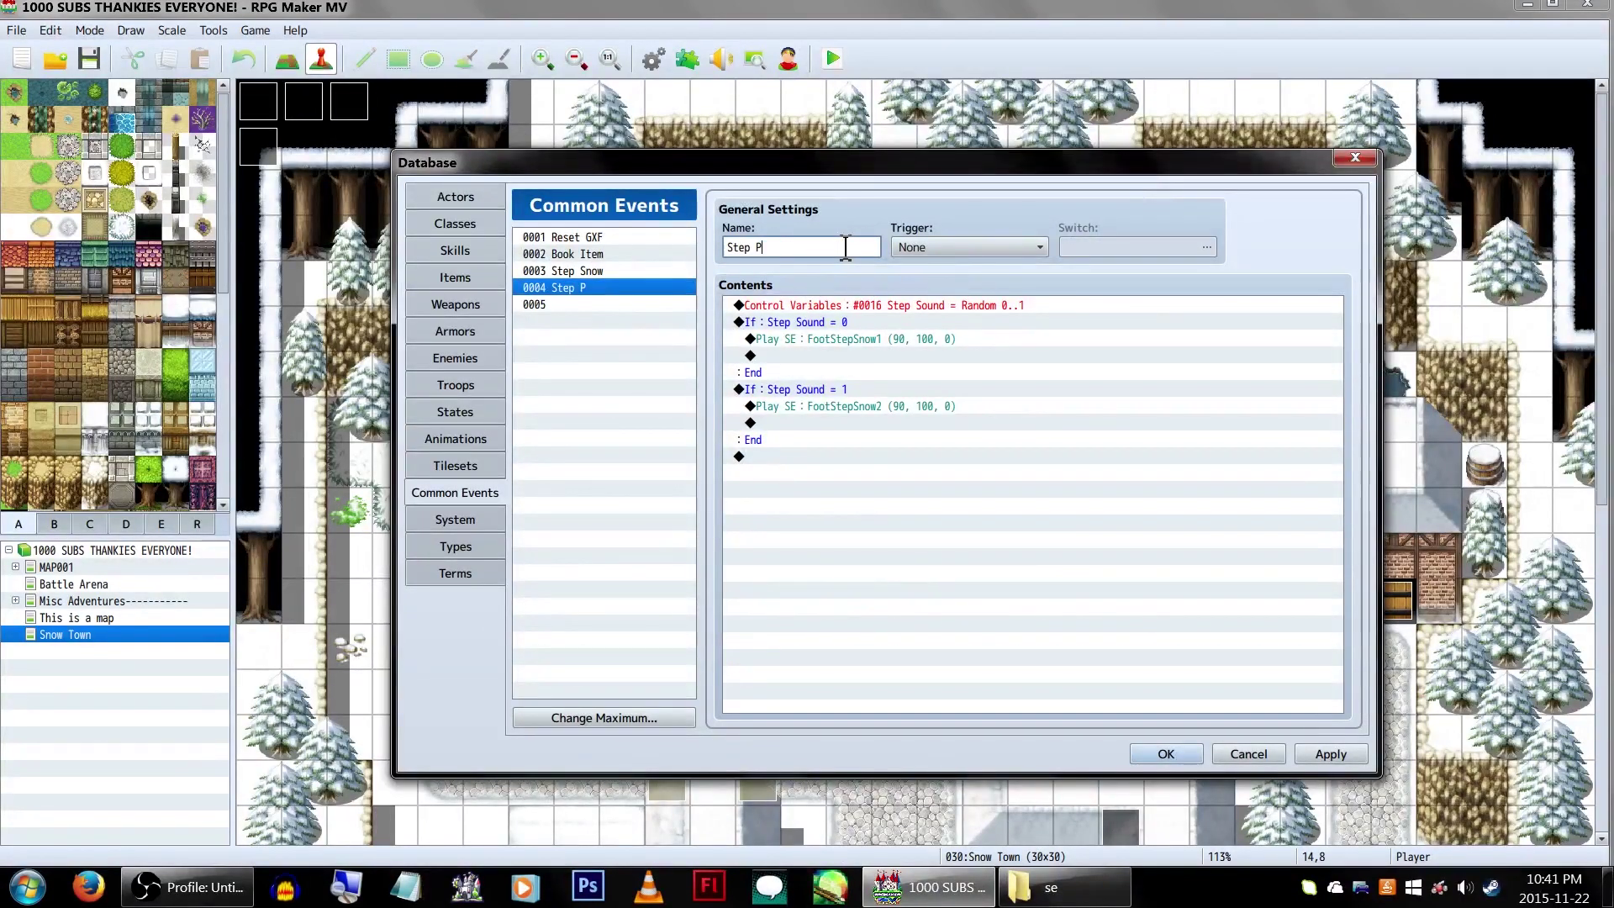
pyautogui.write('Path')
# Lower the volume of both snow Play SE commands in Step Path to 25%
pyautogui.rightClick(898, 345)
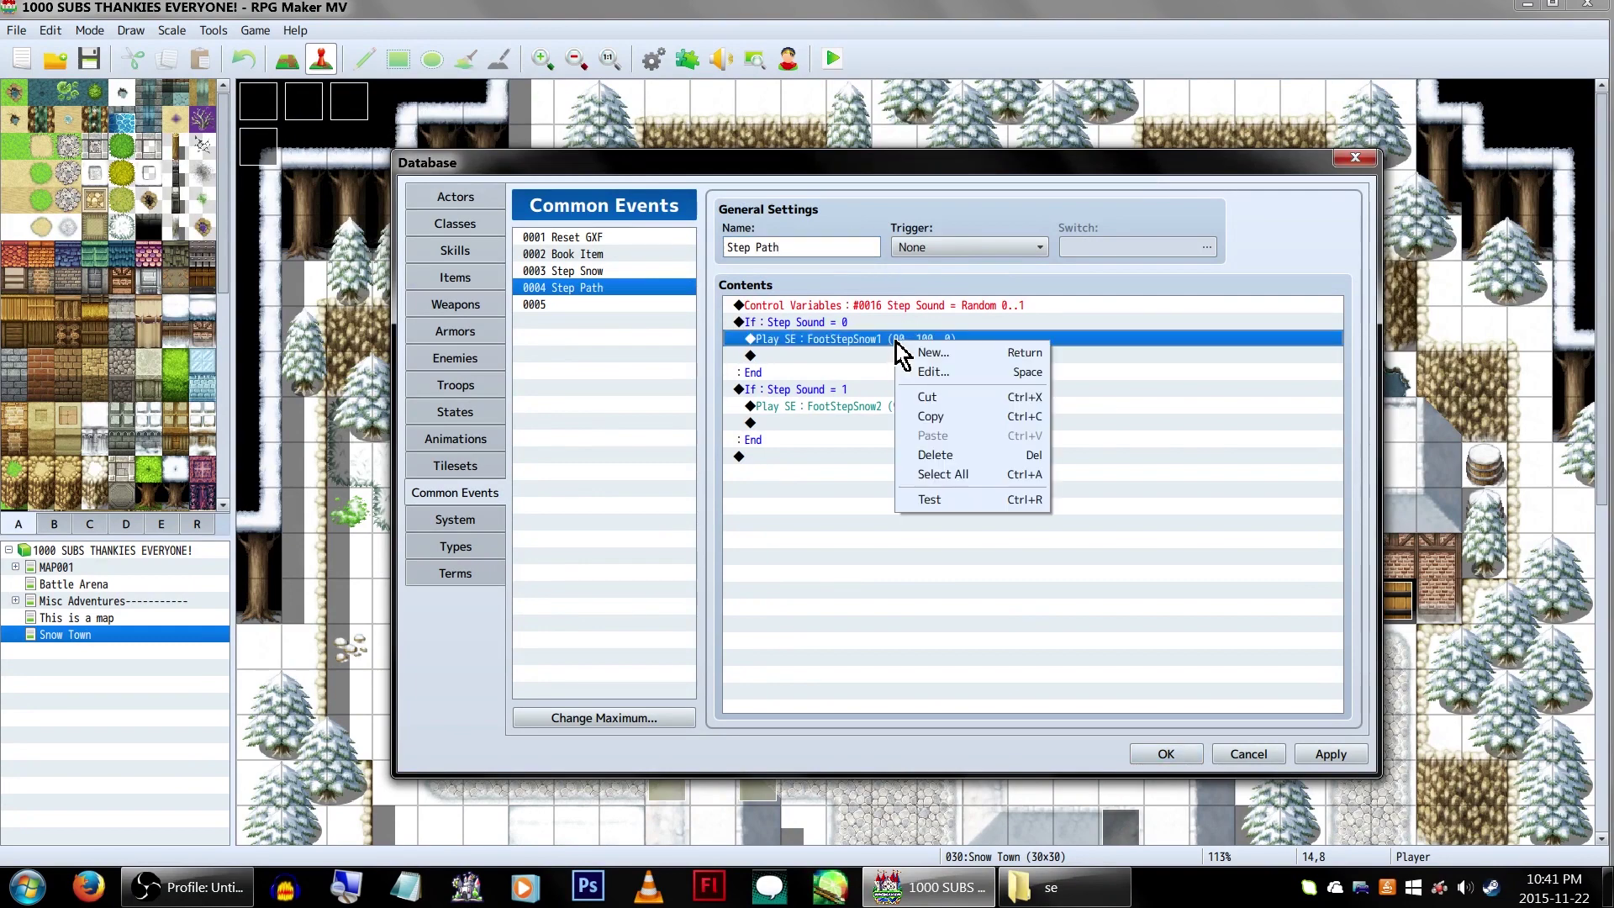
pyautogui.click(920, 385)
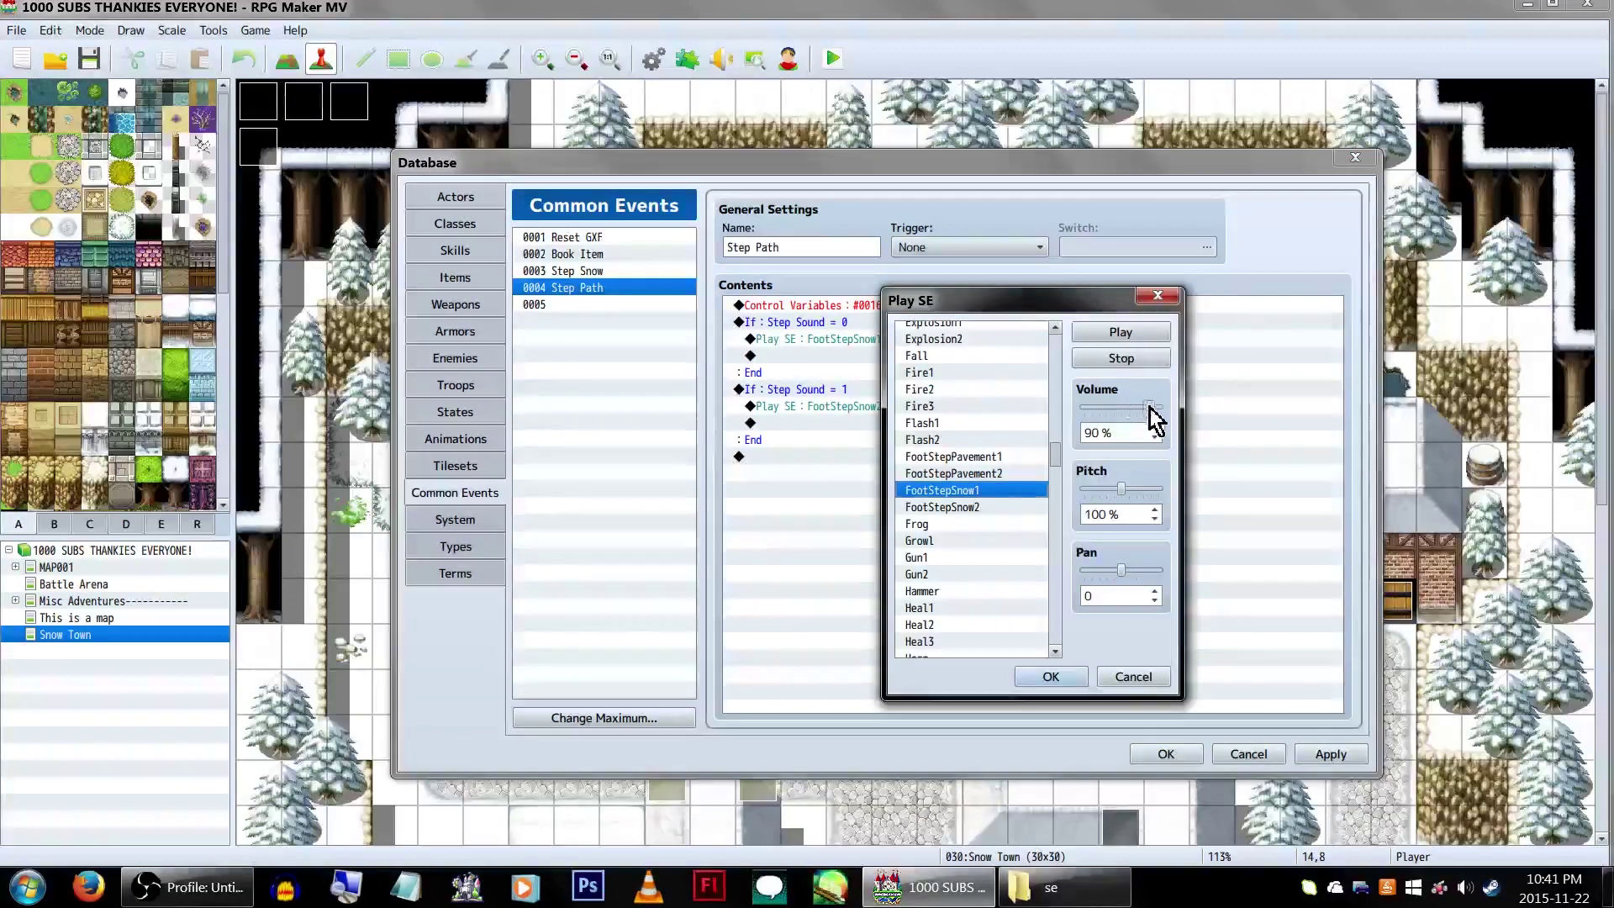
pyautogui.moveTo(1097, 411); pyautogui.dragTo(1101, 408)
pyautogui.press('Return')
pyautogui.doubleClick(900, 412)
pyautogui.click(1058, 679)
pyautogui.doubleClick(896, 338)
pyautogui.click(1053, 676)
pyautogui.doubleClick(912, 407)
pyautogui.press('Return')
pyautogui.click(1059, 684)
pyautogui.click(935, 355)
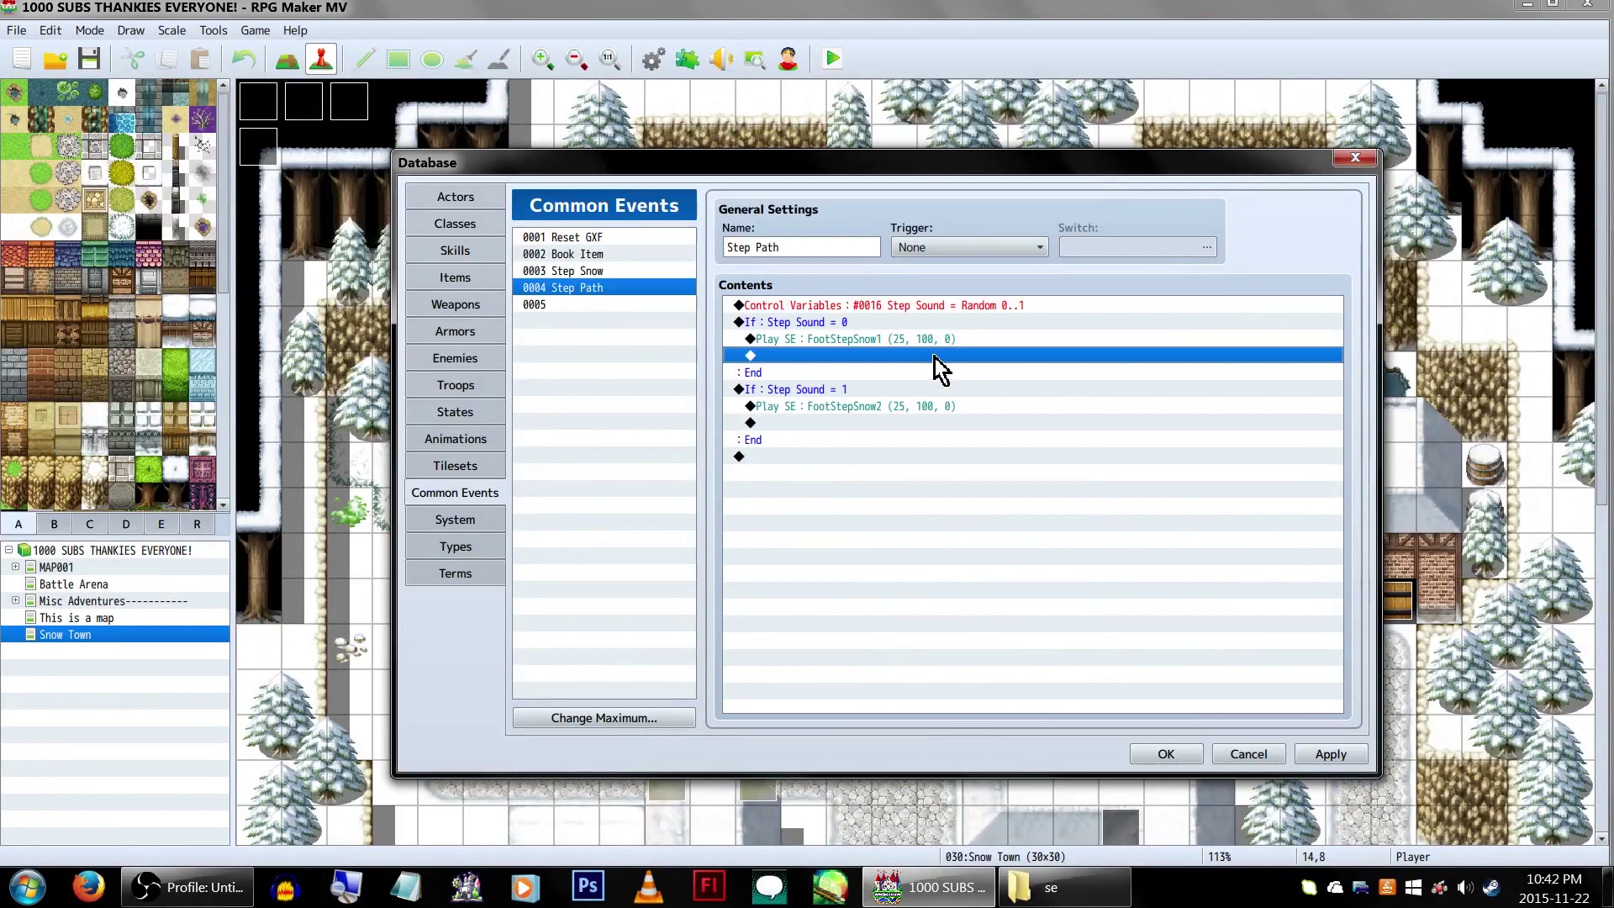
# Duplicate the Play SE command in the Step Sound = 0 branch and set one copy to FootStepPavement1 at 90% volume
pyautogui.click(931, 339)
pyautogui.hotkey('ctrl', 'c')
pyautogui.hotkey('ctrl', 'v')
pyautogui.doubleClick(942, 357)
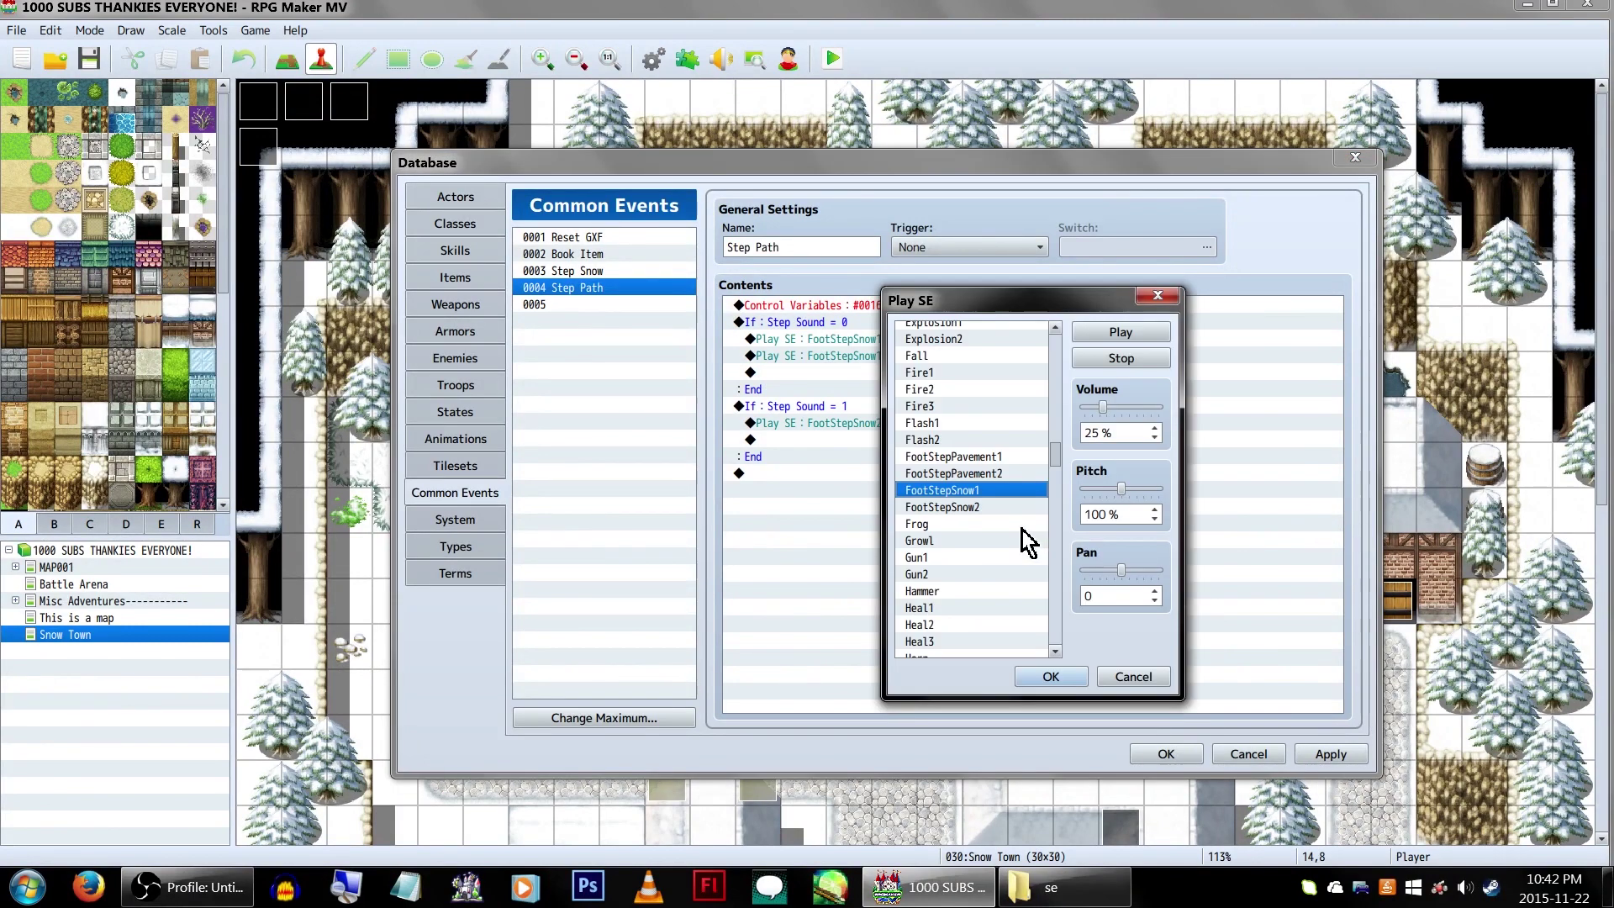
pyautogui.click(999, 458)
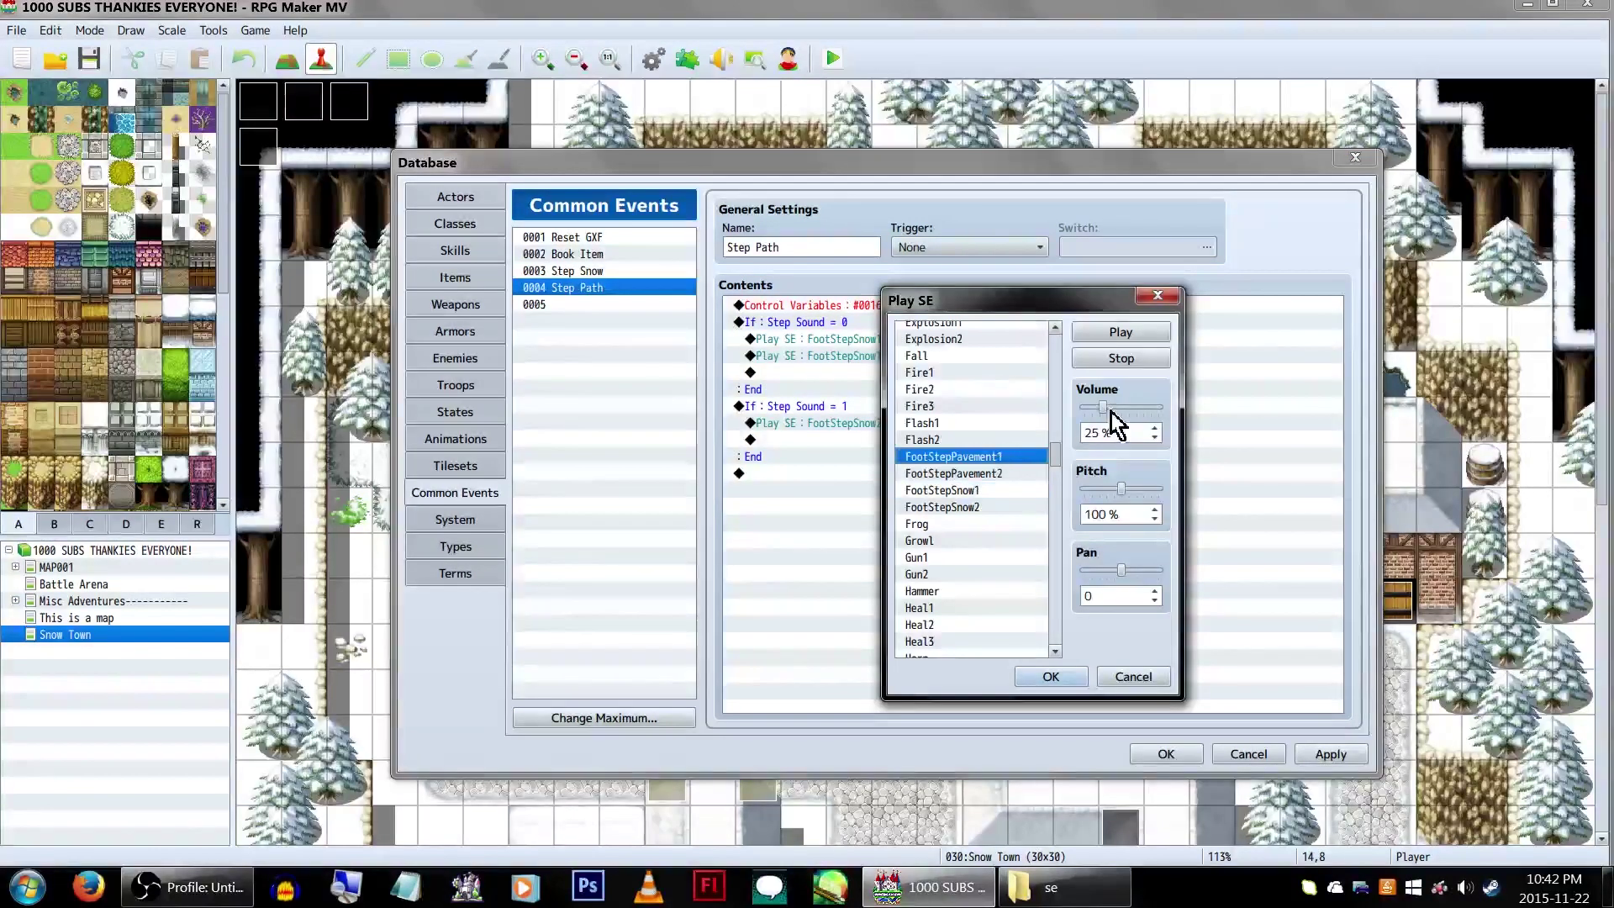
pyautogui.moveTo(1104, 409); pyautogui.dragTo(1145, 418)
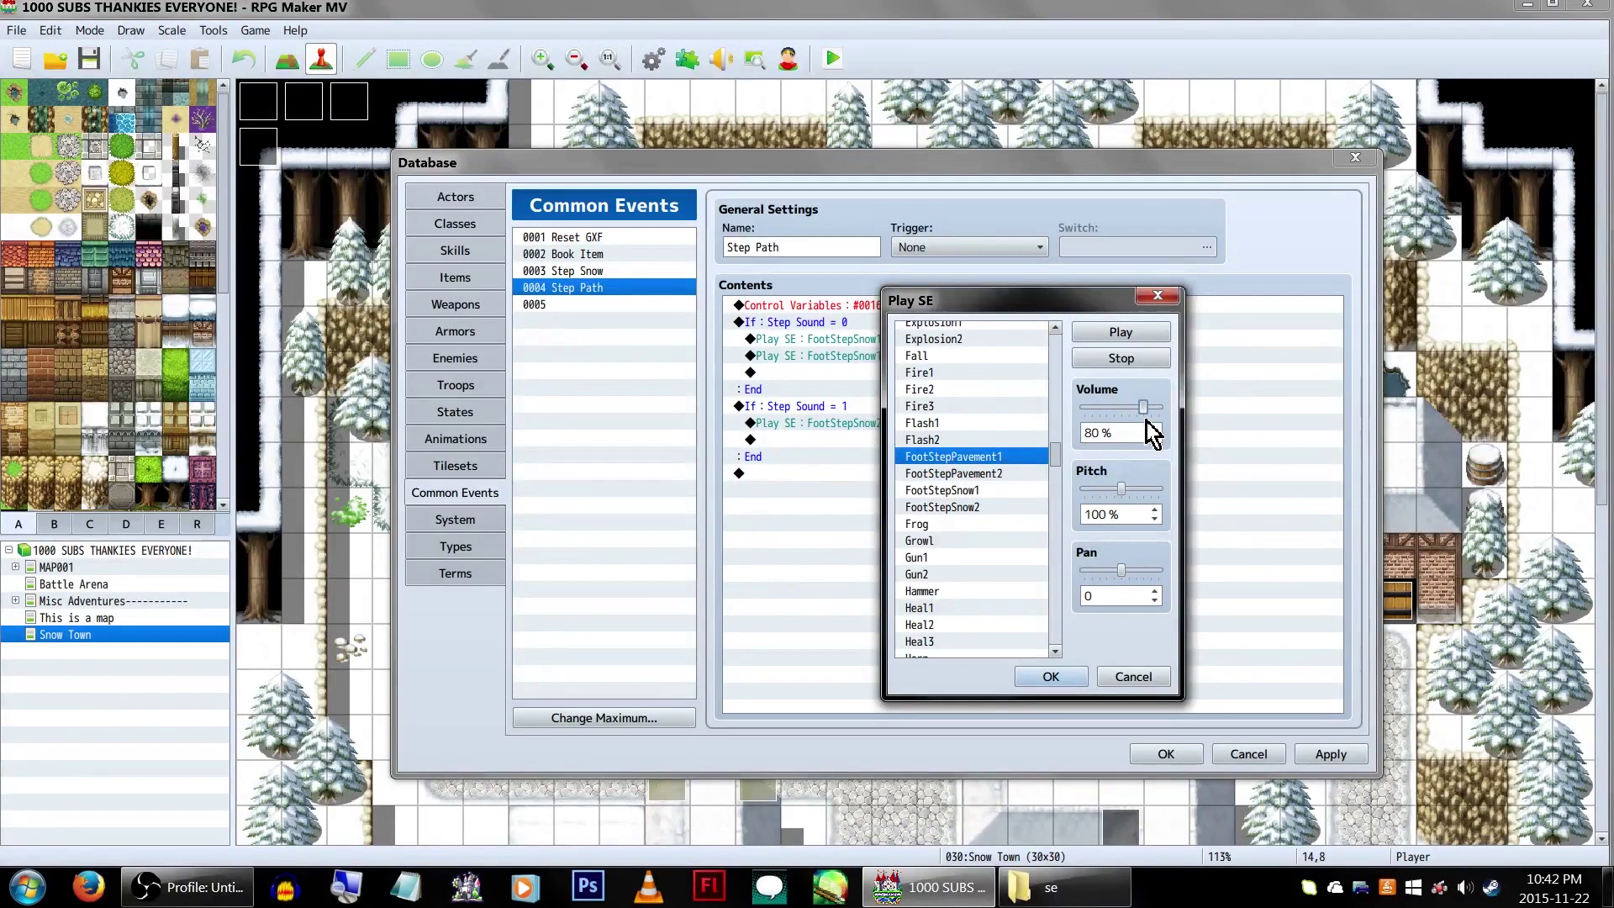
pyautogui.click(1150, 407)
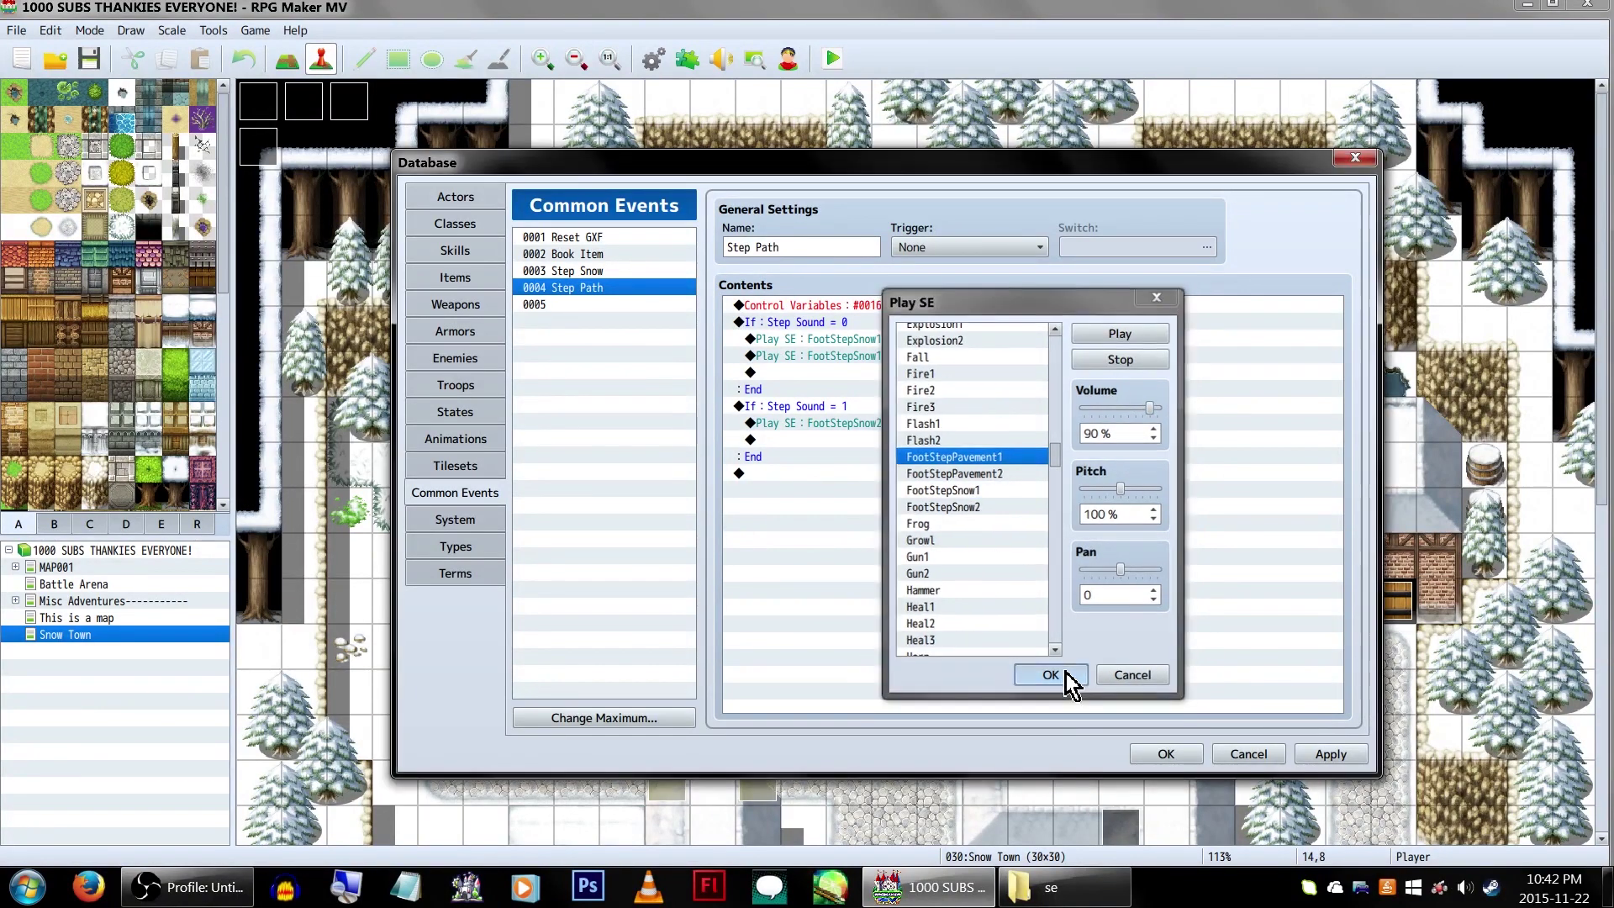
pyautogui.click(1066, 672)
# Copy the pavement Play SE into the Step Sound = 1 branch, change it to FootStepPavement2 and save the database changes
pyautogui.hotkey('ctrl', 'c')
pyautogui.click(891, 426)
pyautogui.hotkey('ctrl', 'v')
pyautogui.press('space')
pyautogui.click(970, 511)
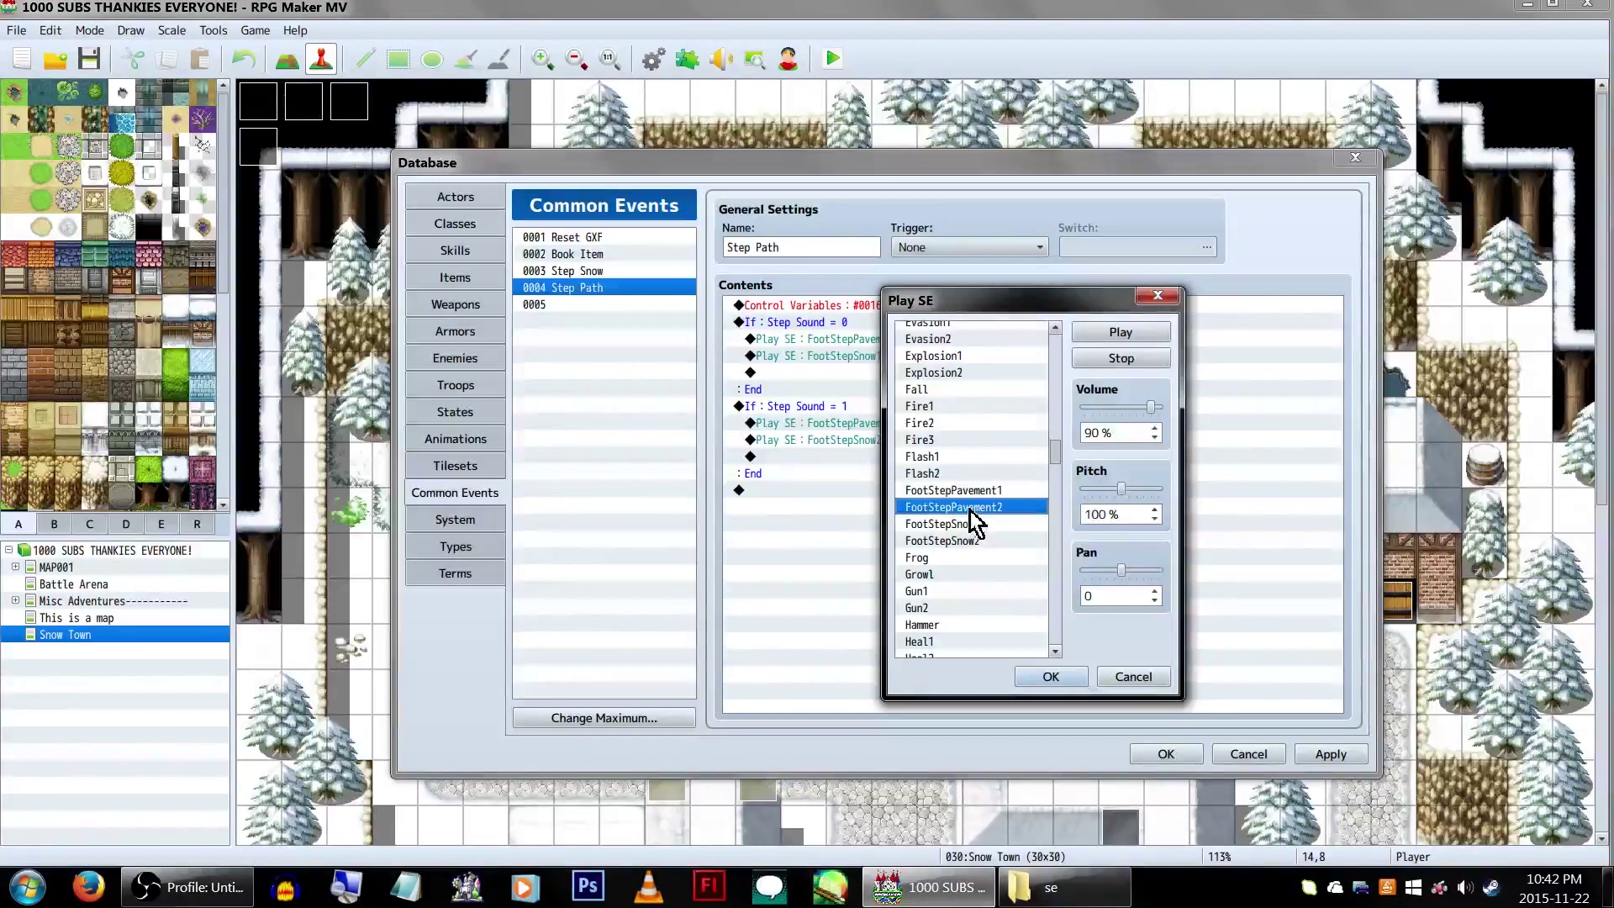
pyautogui.click(1051, 676)
pyautogui.click(1154, 751)
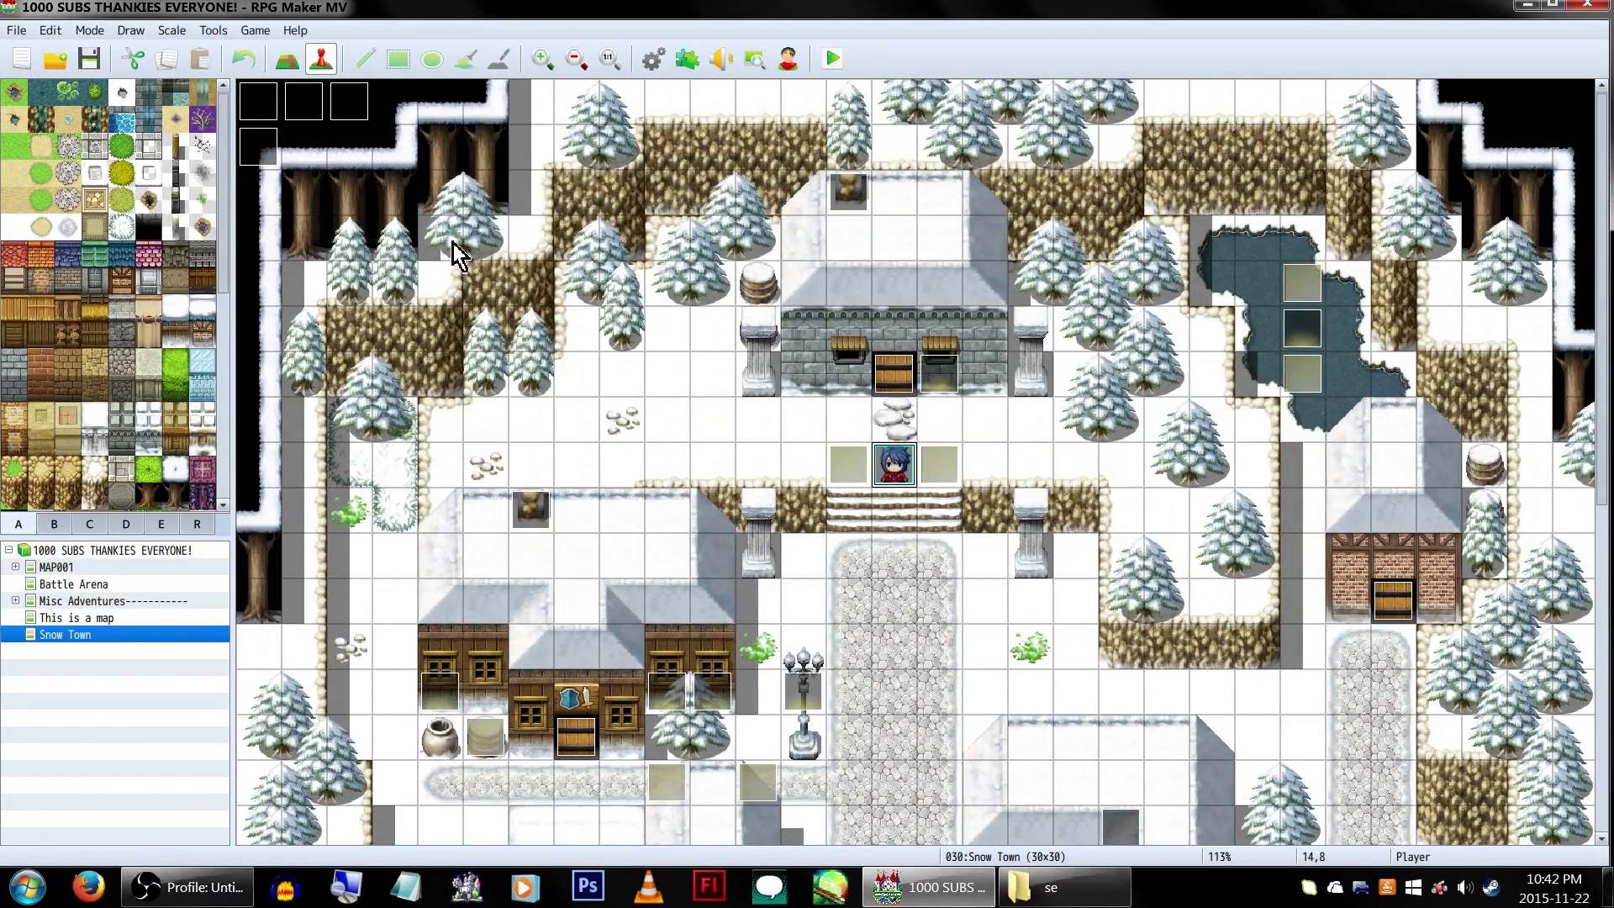
# Switch to map editing with the region palette and paint region 1 over the snow in front of the stone house
pyautogui.click(293, 65)
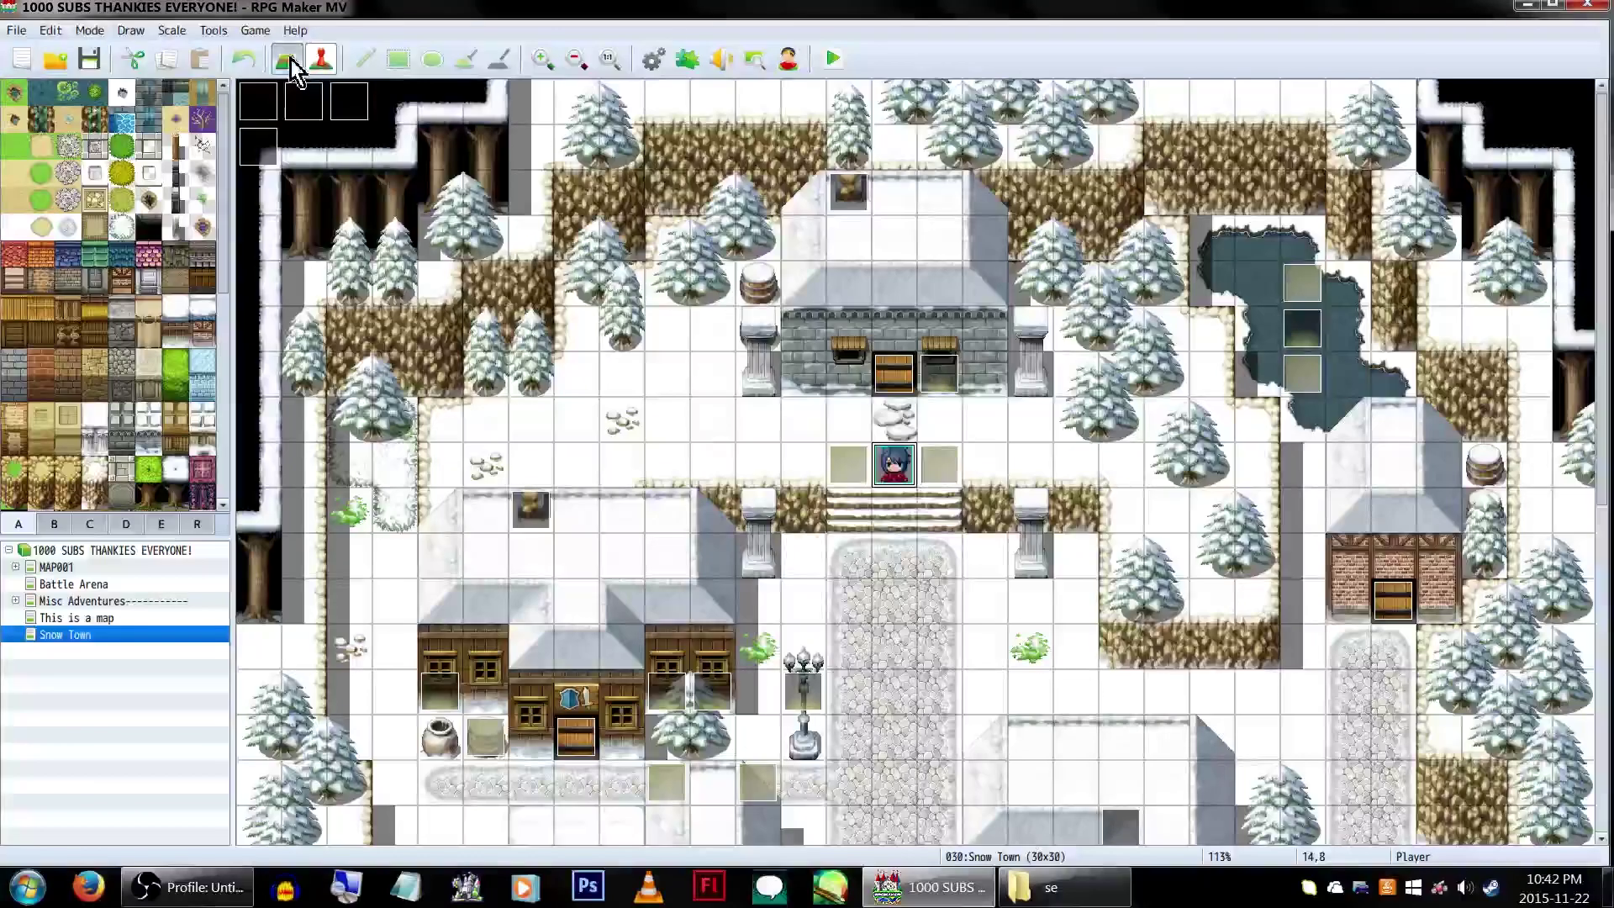
pyautogui.click(198, 523)
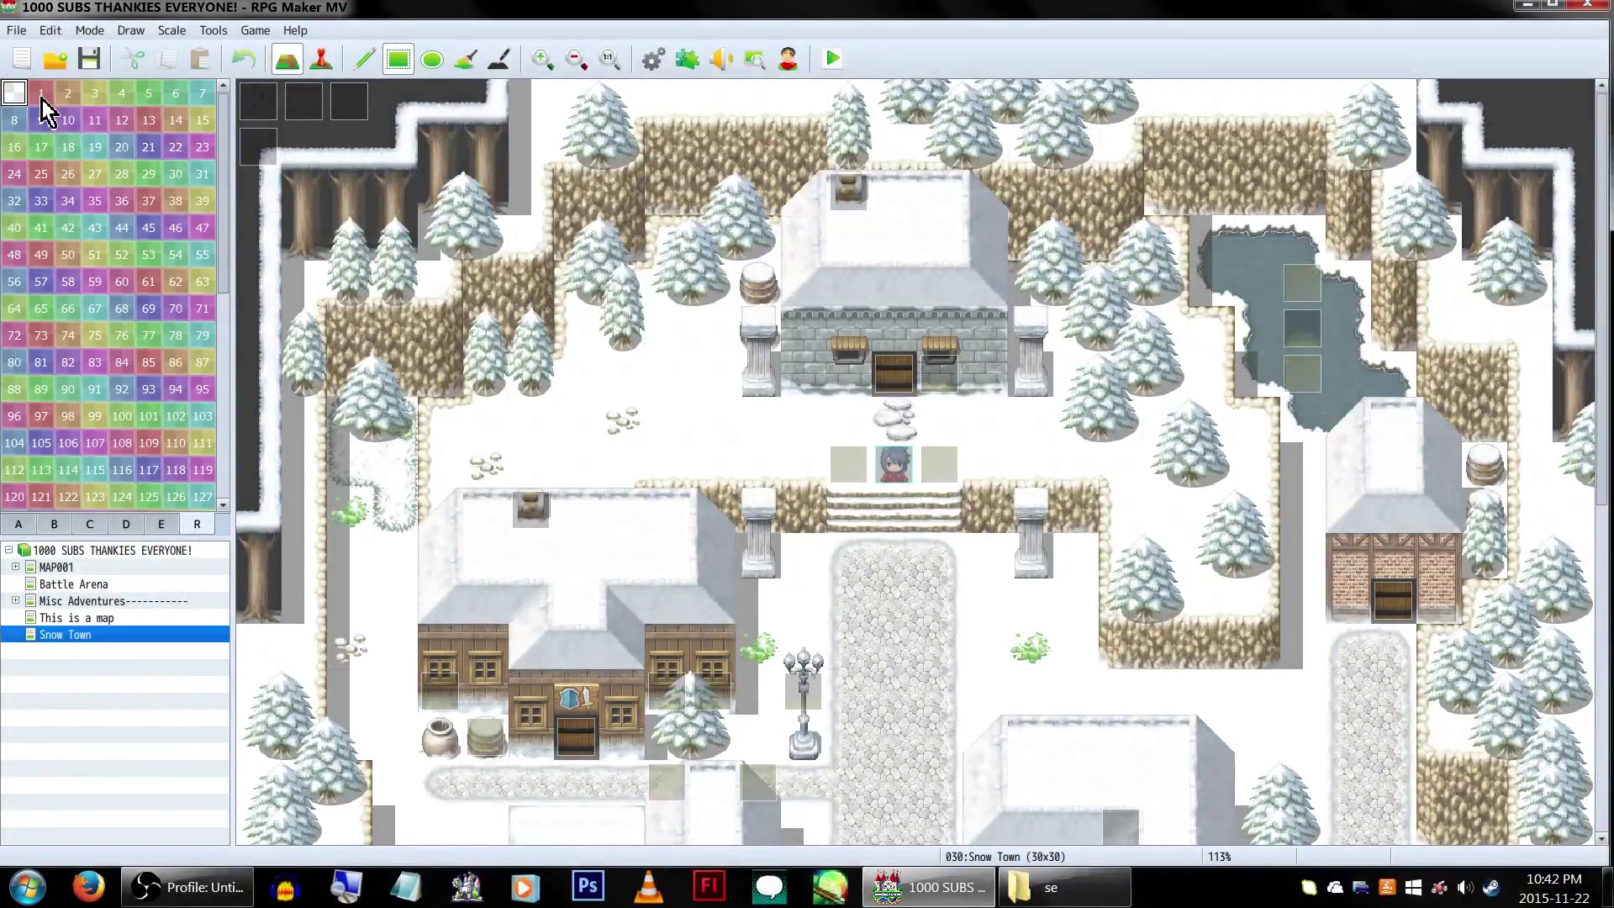
pyautogui.click(62, 100)
pyautogui.click(39, 92)
pyautogui.moveTo(848, 465); pyautogui.dragTo(940, 478)
pyautogui.click(939, 420)
pyautogui.click(841, 419)
pyautogui.moveTo(802, 420); pyautogui.dragTo(461, 472)
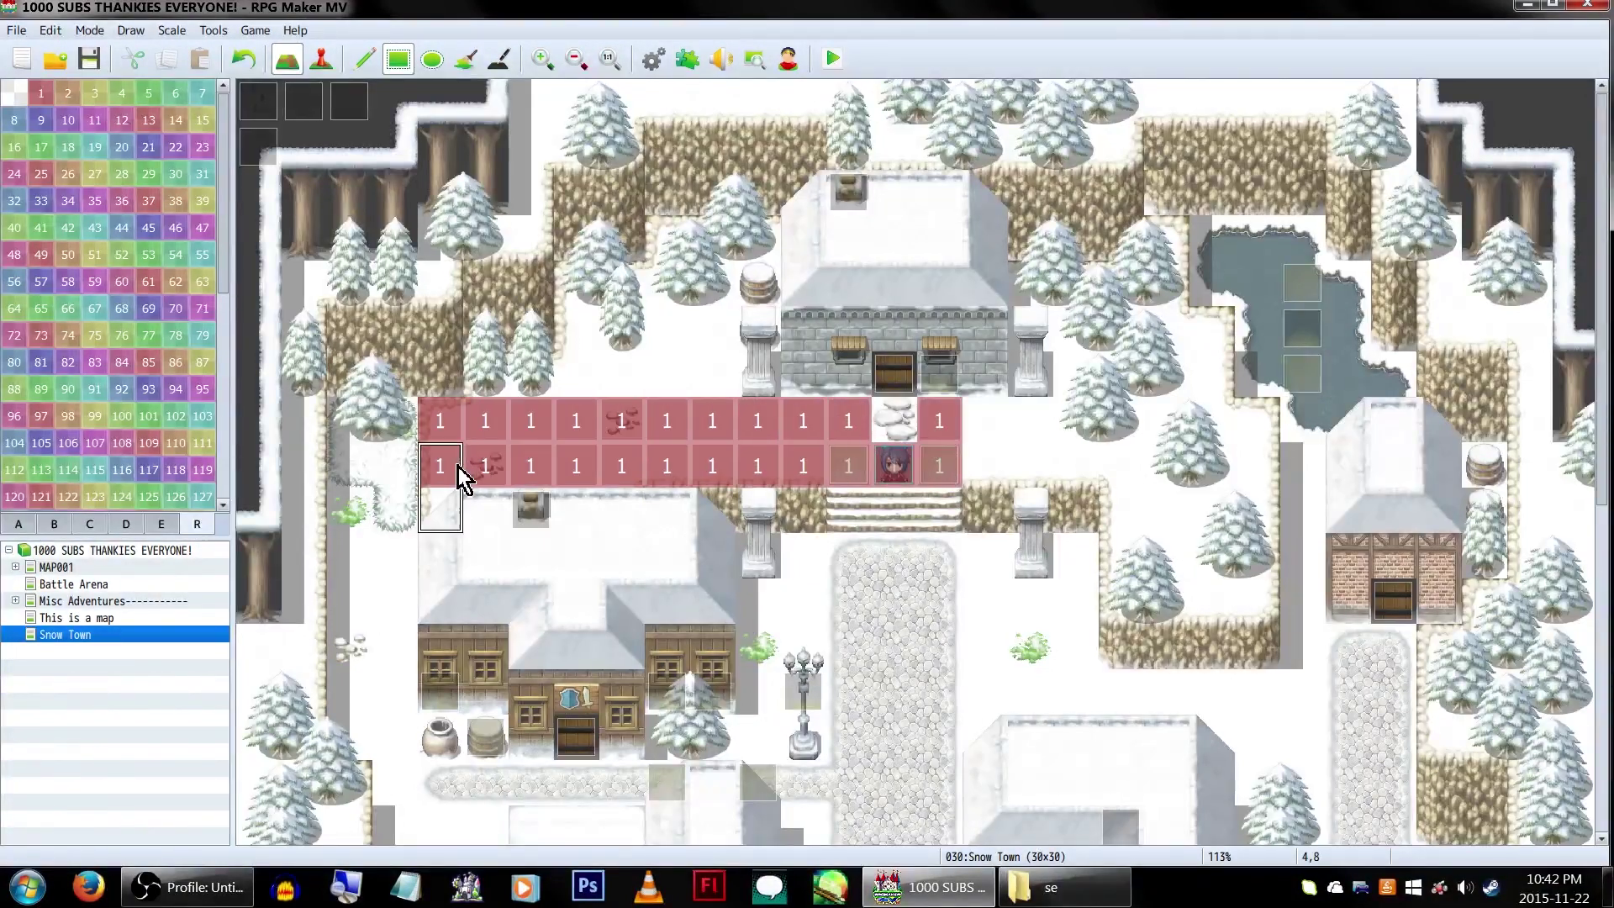
# Paint region 1 over the snow on both sides of the stone house and around the inn east of the central path
pyautogui.moveTo(712, 375); pyautogui.dragTo(576, 330)
pyautogui.click(575, 284)
pyautogui.moveTo(667, 285); pyautogui.dragTo(712, 239)
pyautogui.moveTo(985, 420); pyautogui.dragTo(1120, 466)
pyautogui.moveTo(1030, 284)
pyautogui.mouseDown()
pyautogui.moveTo(1211, 466)
pyautogui.moveTo(1120, 601)
pyautogui.mouseUp()
pyautogui.scroll(-3, 1375, 408)
pyautogui.moveTo(1302, 323); pyautogui.dragTo(1256, 596)
pyautogui.moveTo(984, 187); pyautogui.dragTo(1211, 369)
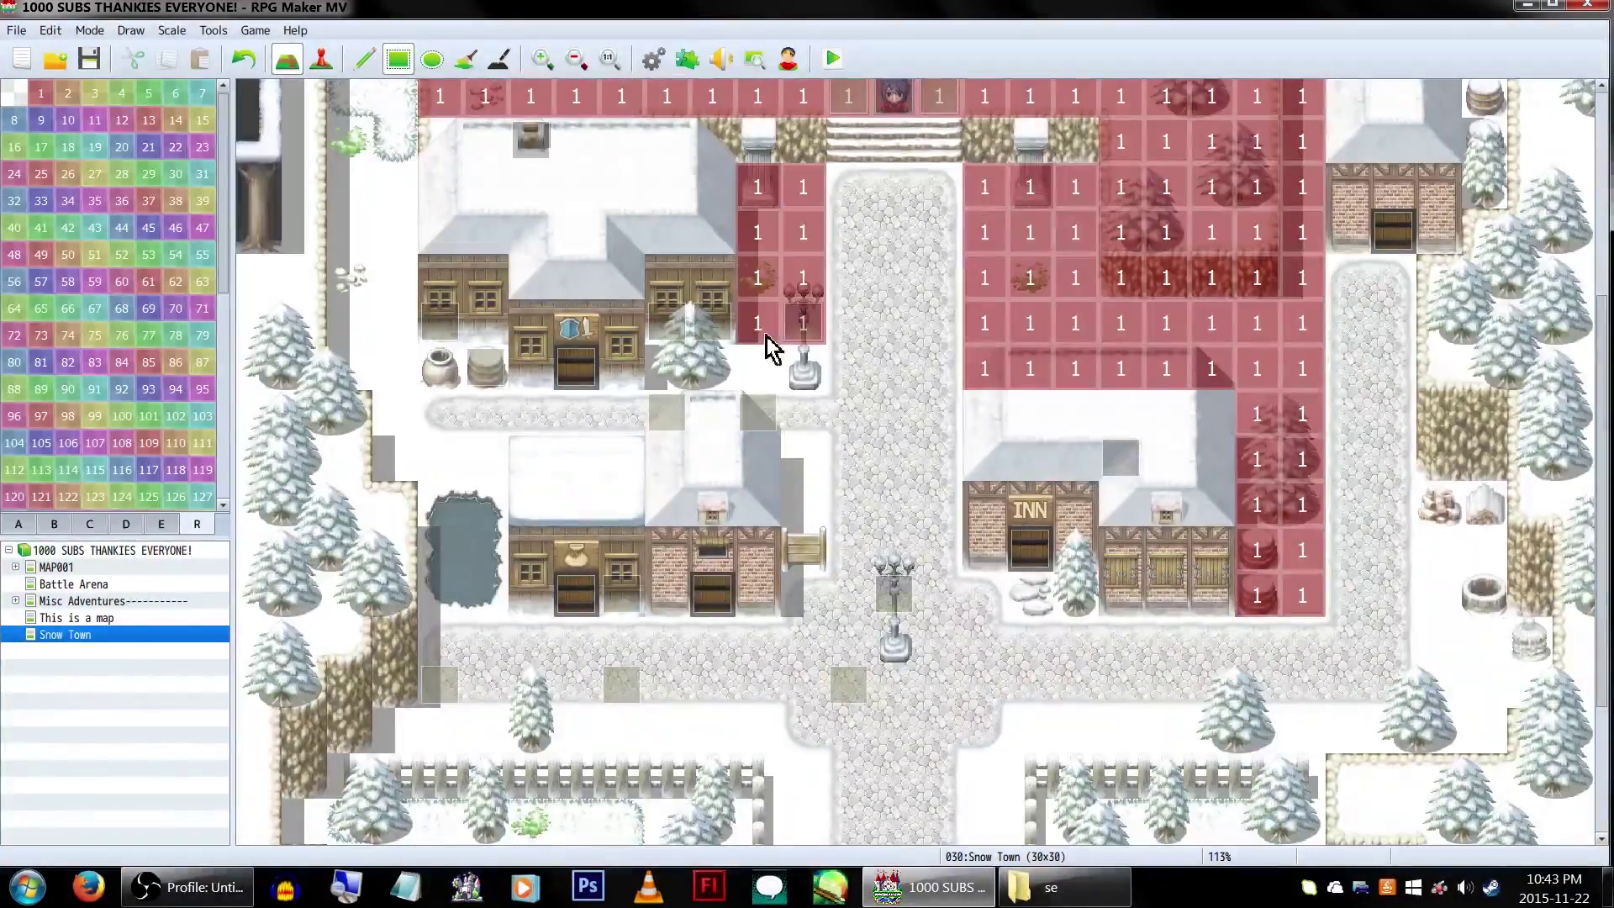
# Paint region 1 over the snow along the map's western edge and beside the southern paths
pyautogui.scroll(3, 471, 378)
pyautogui.moveTo(394, 420); pyautogui.dragTo(361, 692)
pyautogui.scroll(-4, 387, 673)
pyautogui.moveTo(394, 338)
pyautogui.mouseDown()
pyautogui.moveTo(566, 370)
pyautogui.moveTo(485, 340)
pyautogui.mouseUp()
pyautogui.moveTo(803, 551); pyautogui.dragTo(802, 777)
pyautogui.moveTo(984, 778); pyautogui.dragTo(984, 504)
pyautogui.moveTo(1030, 505); pyautogui.dragTo(1393, 506)
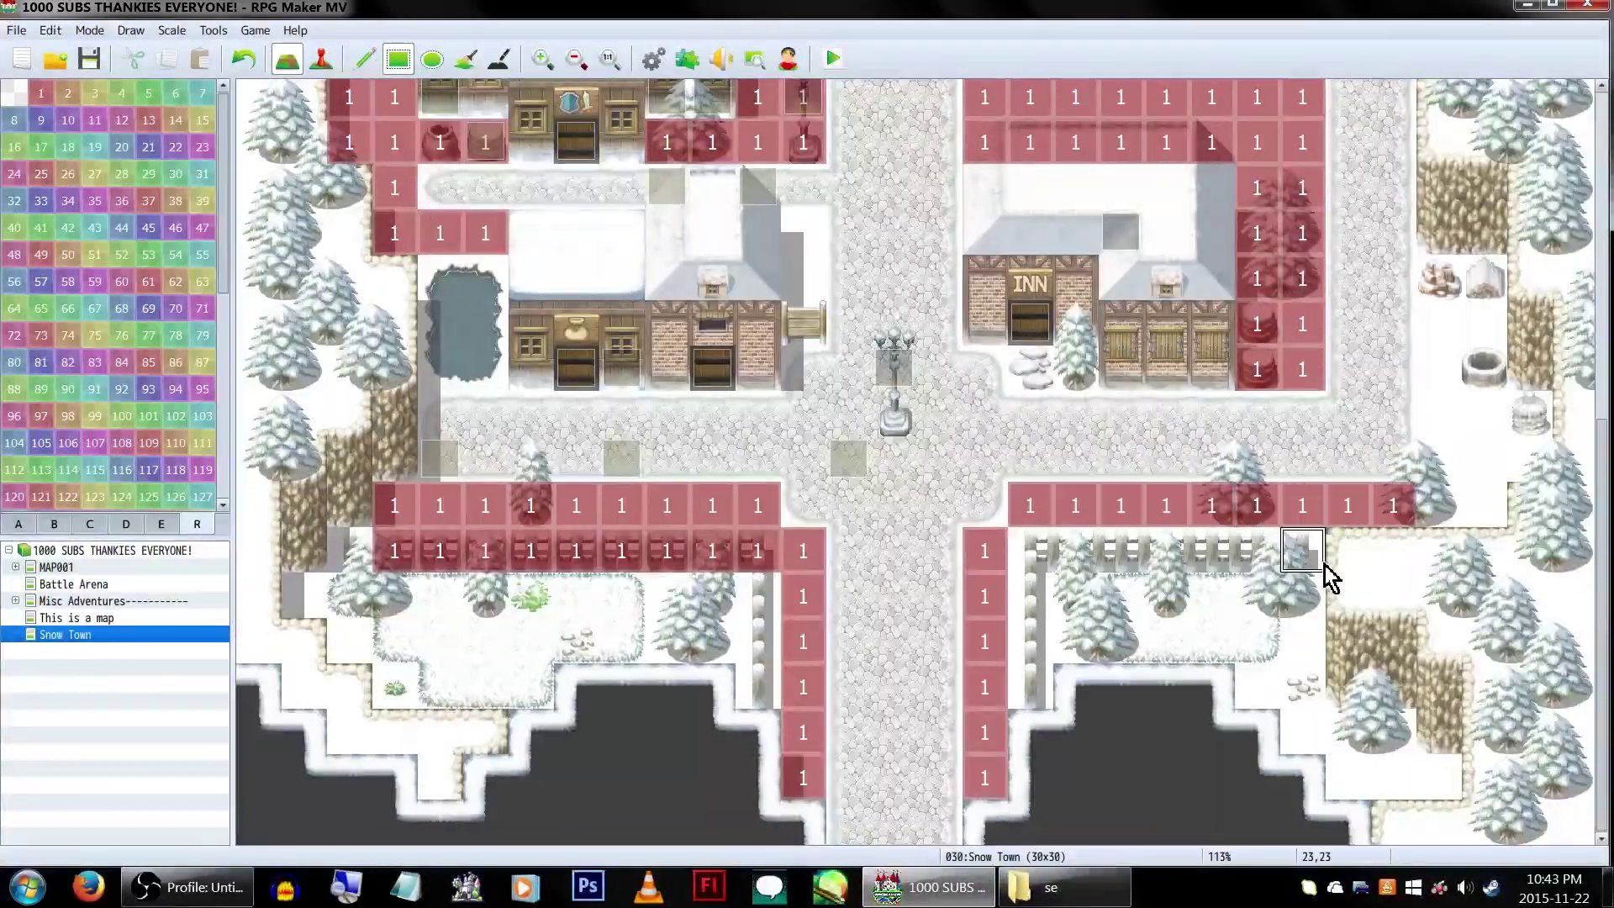
# Paint region 2 over the cobblestone paths: the central road, its western branch, the eastern path and the southern crossing
pyautogui.scroll(4, 1469, 530)
pyautogui.scroll(-1, 844, 415)
pyautogui.moveTo(848, 338); pyautogui.dragTo(939, 657)
pyautogui.moveTo(803, 564); pyautogui.dragTo(439, 564)
pyautogui.scroll(-5, 930, 509)
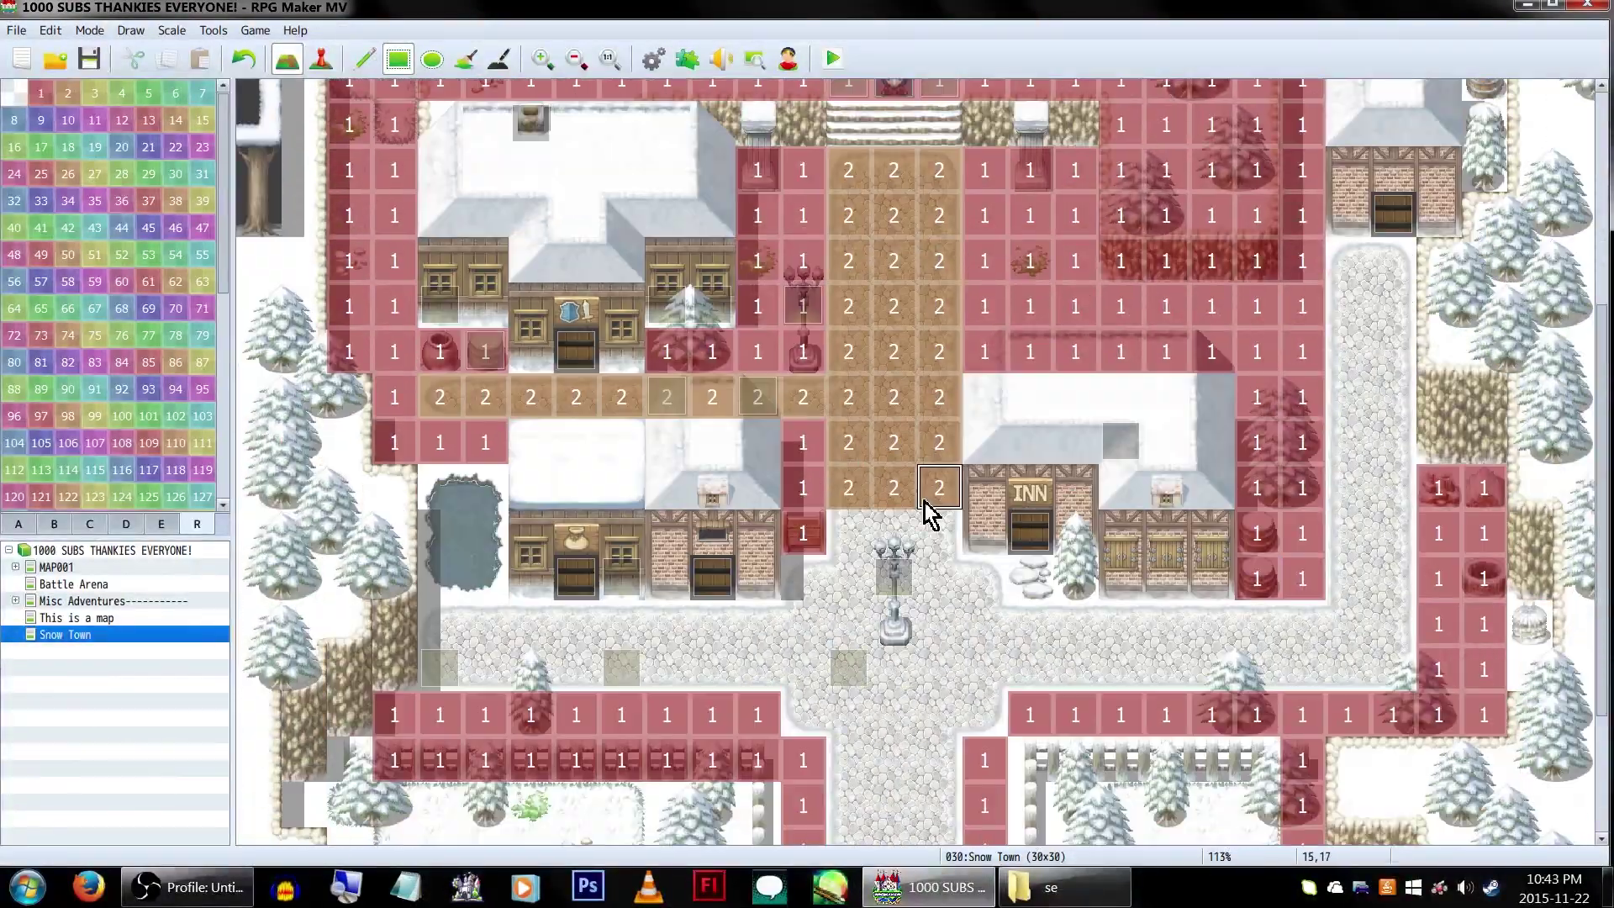
pyautogui.moveTo(1348, 586); pyautogui.dragTo(1362, 290)
pyautogui.moveTo(1393, 631); pyautogui.dragTo(439, 586)
pyautogui.scroll(-5, 848, 538)
pyautogui.moveTo(803, 505); pyautogui.dragTo(944, 502)
pyautogui.scroll(7, 946, 510)
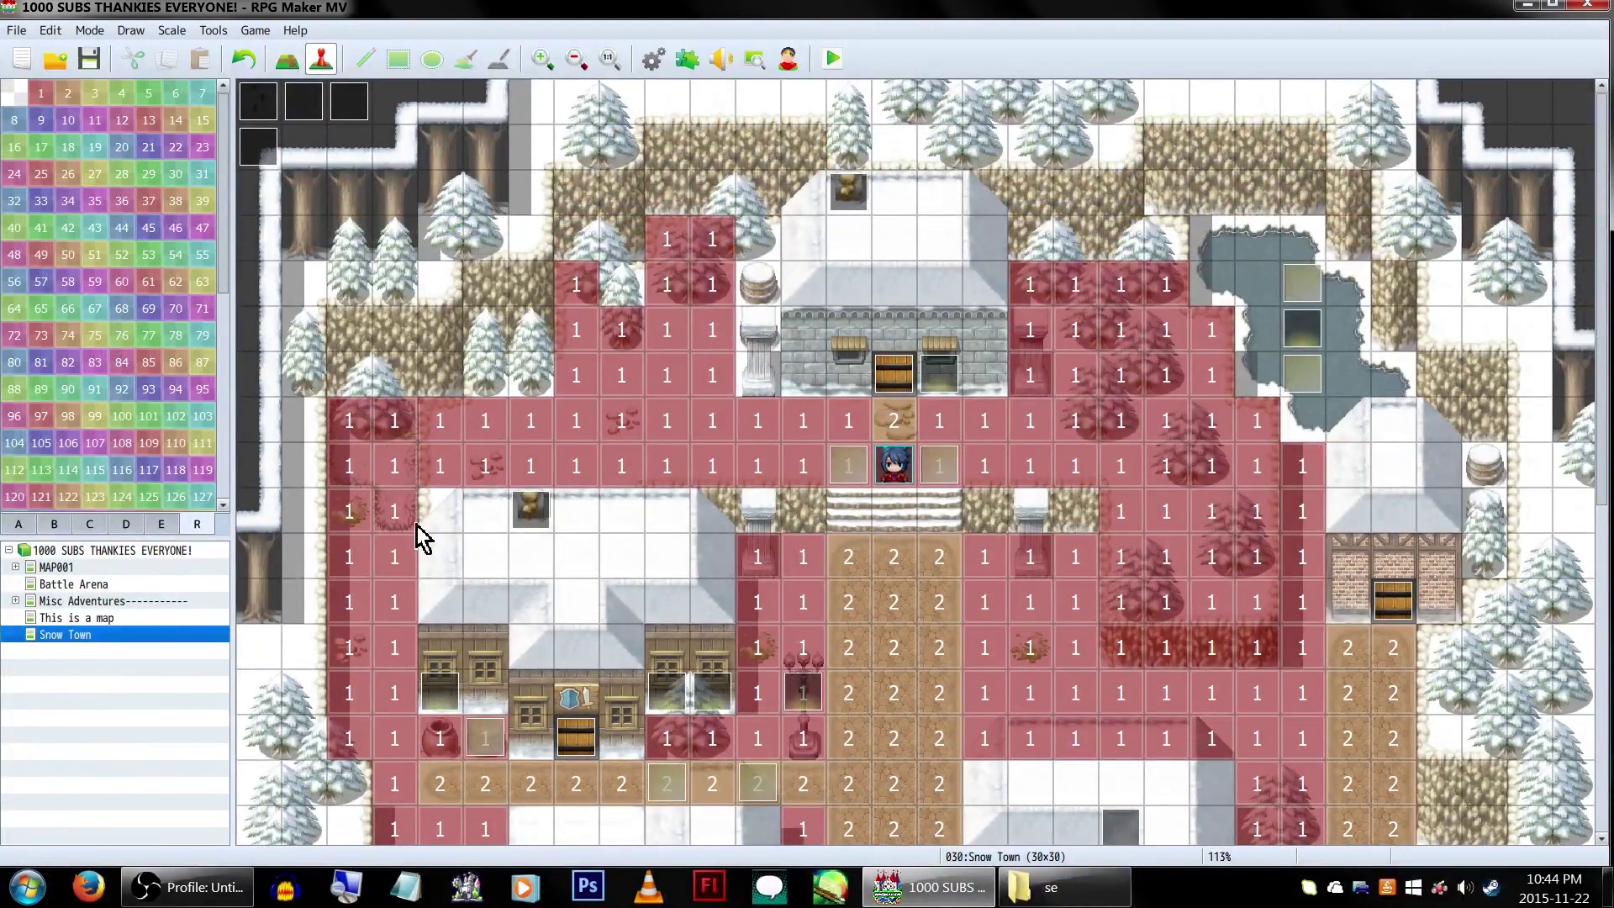
# Return to event mode with tile palette A and start a playtest of the game
pyautogui.click(21, 518)
pyautogui.click(833, 58)
pyautogui.click(731, 480)
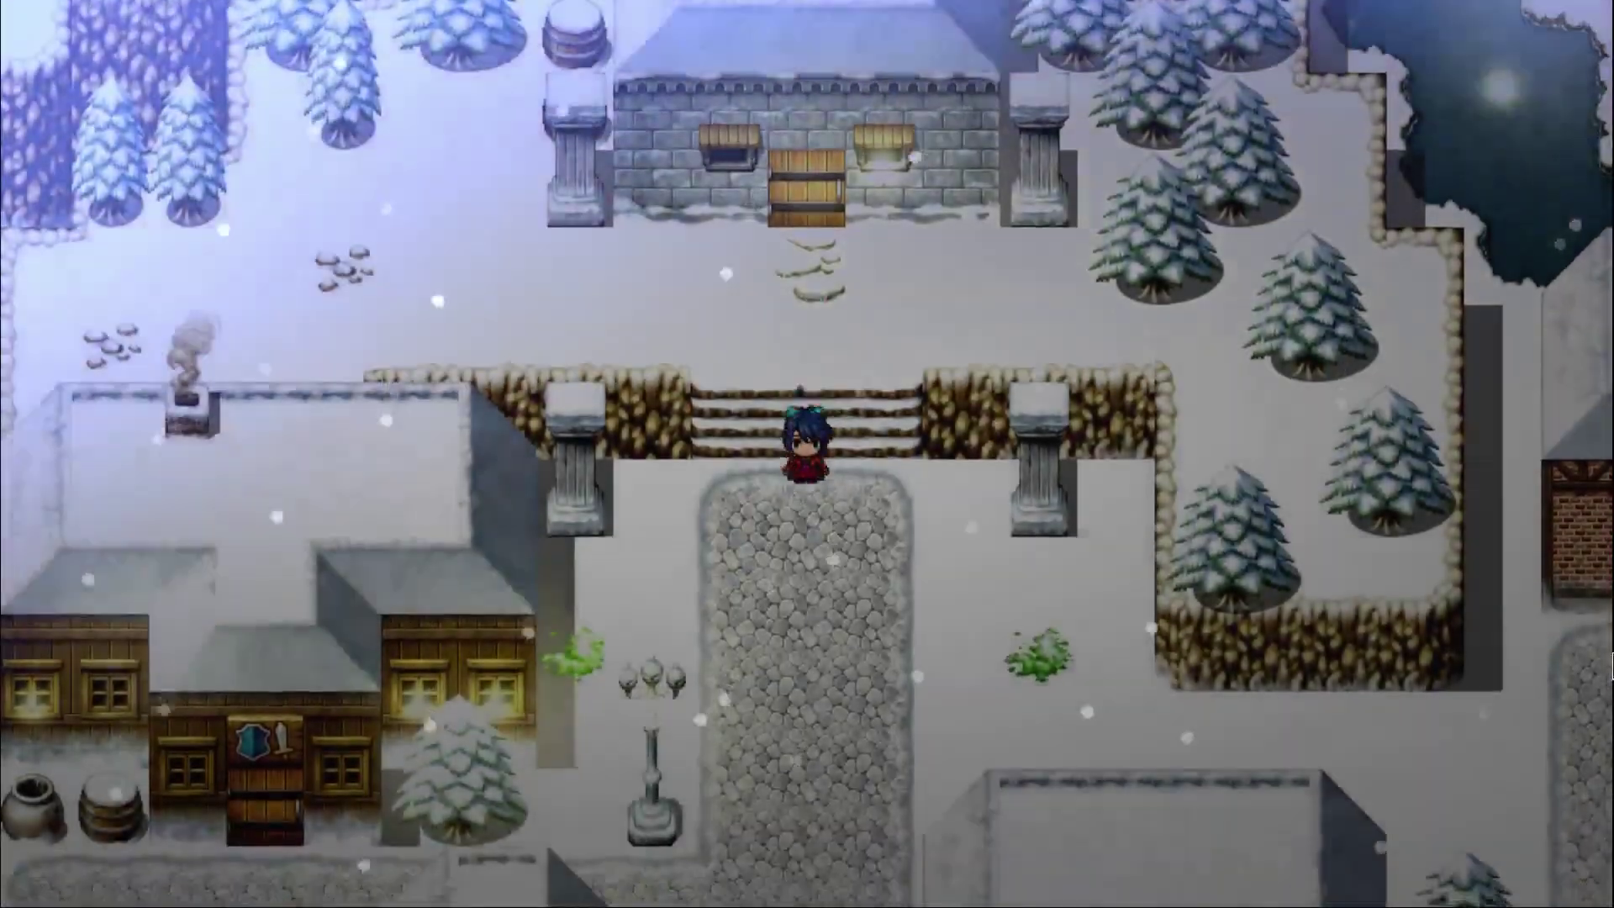
# Walk the character back and forth across the cobblestone paths, the stairs and the snow to check the footstep sounds
pyautogui.press('Down')
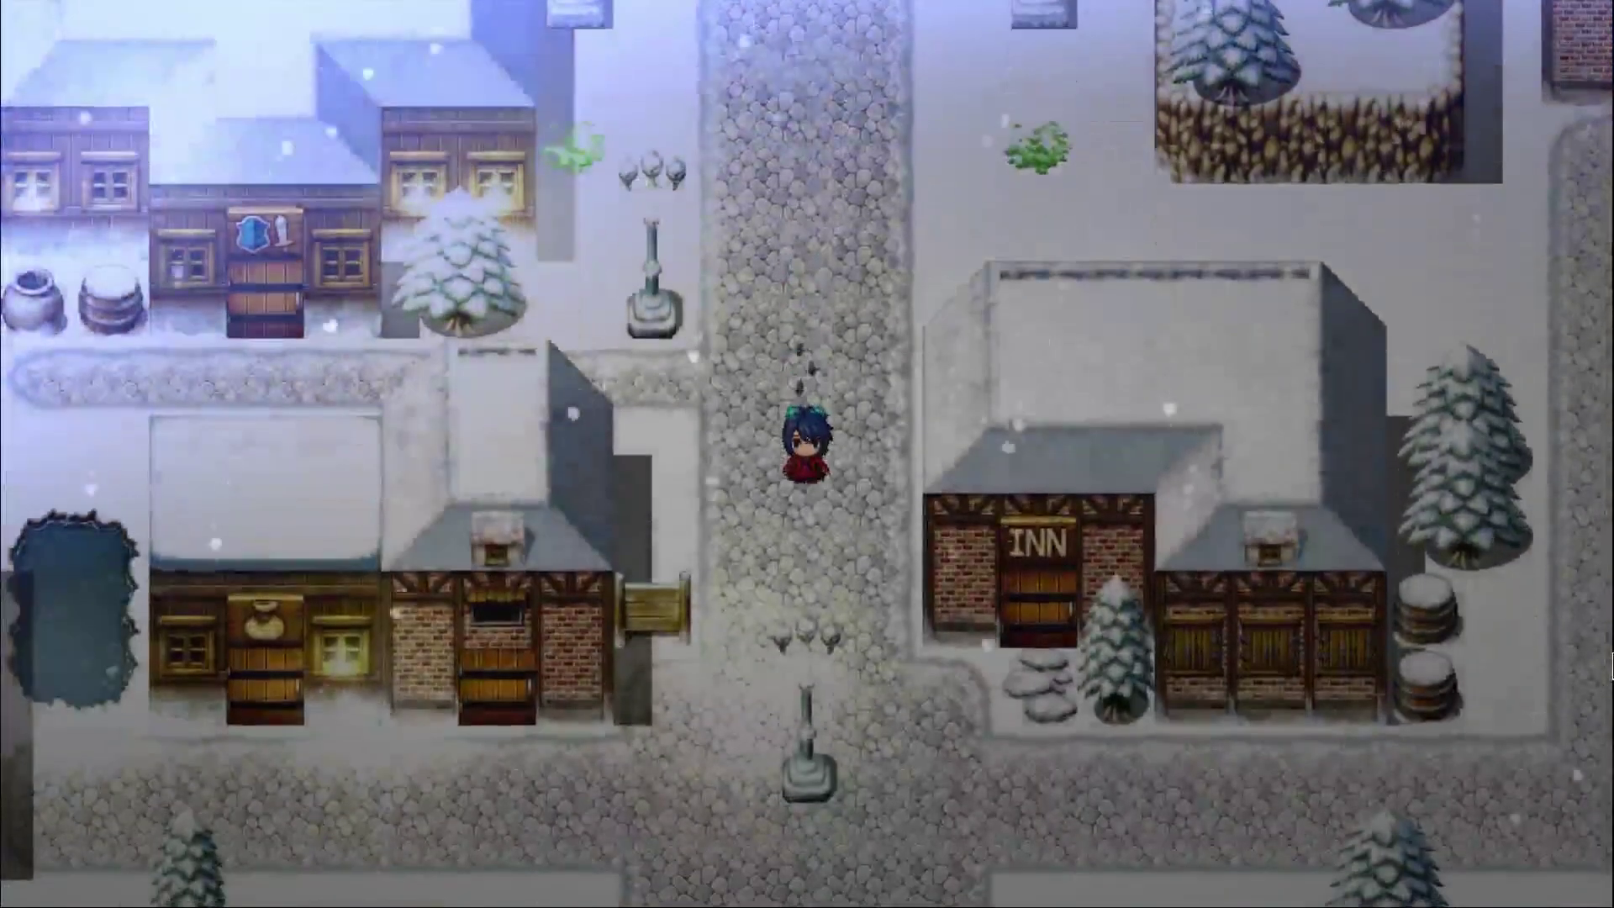
pyautogui.press('Up')
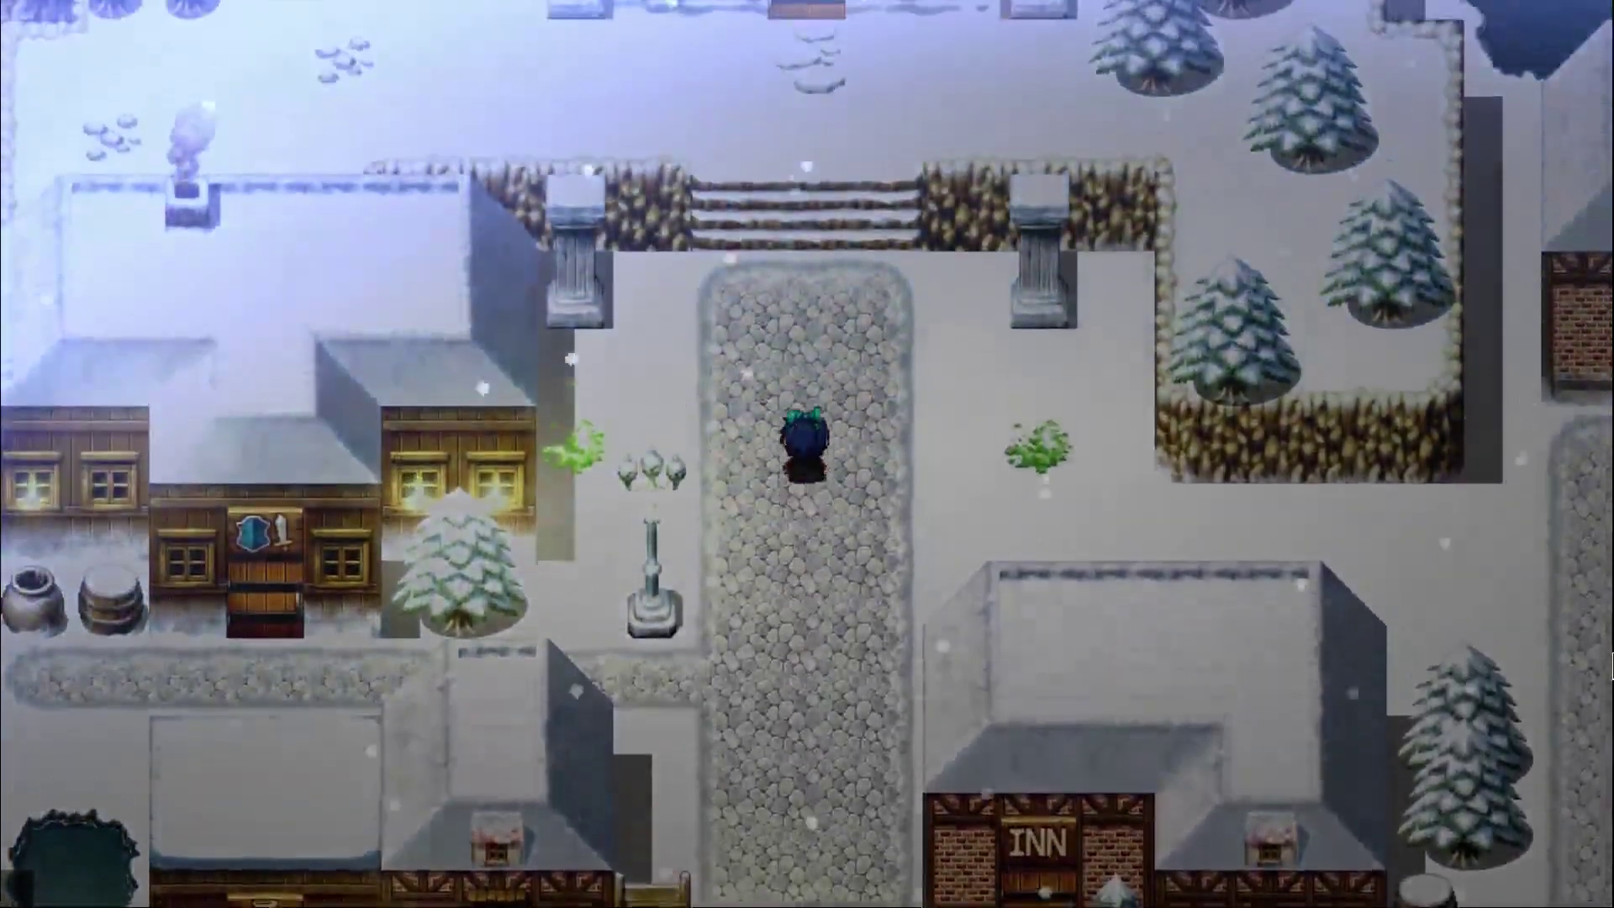
pyautogui.press('Right')
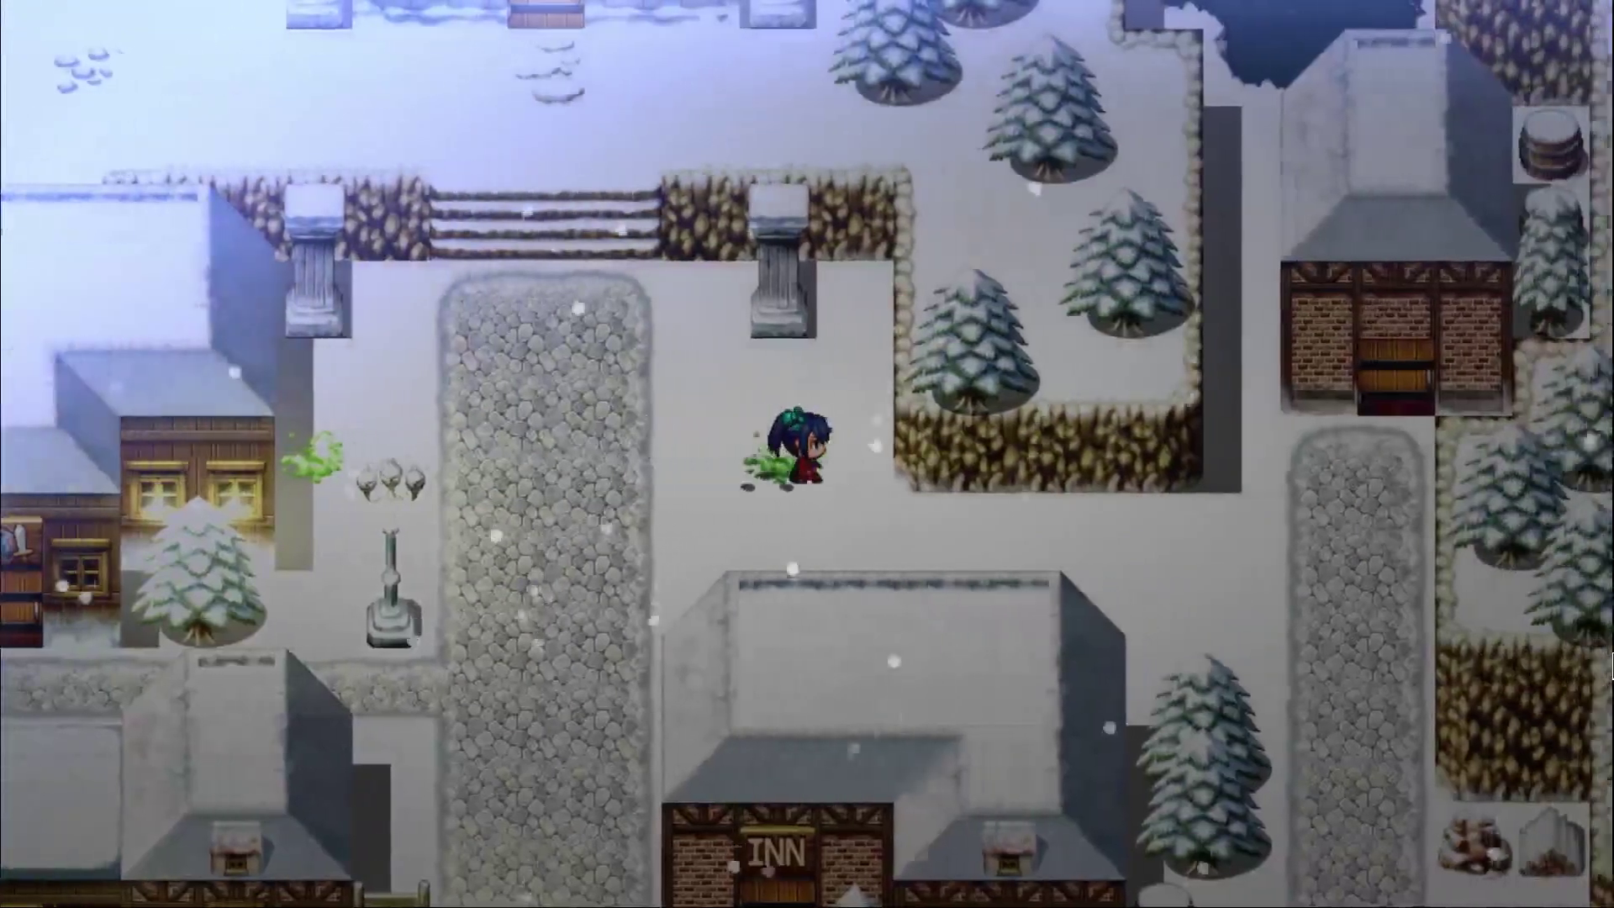
pyautogui.press('Down')
pyautogui.press('Right')
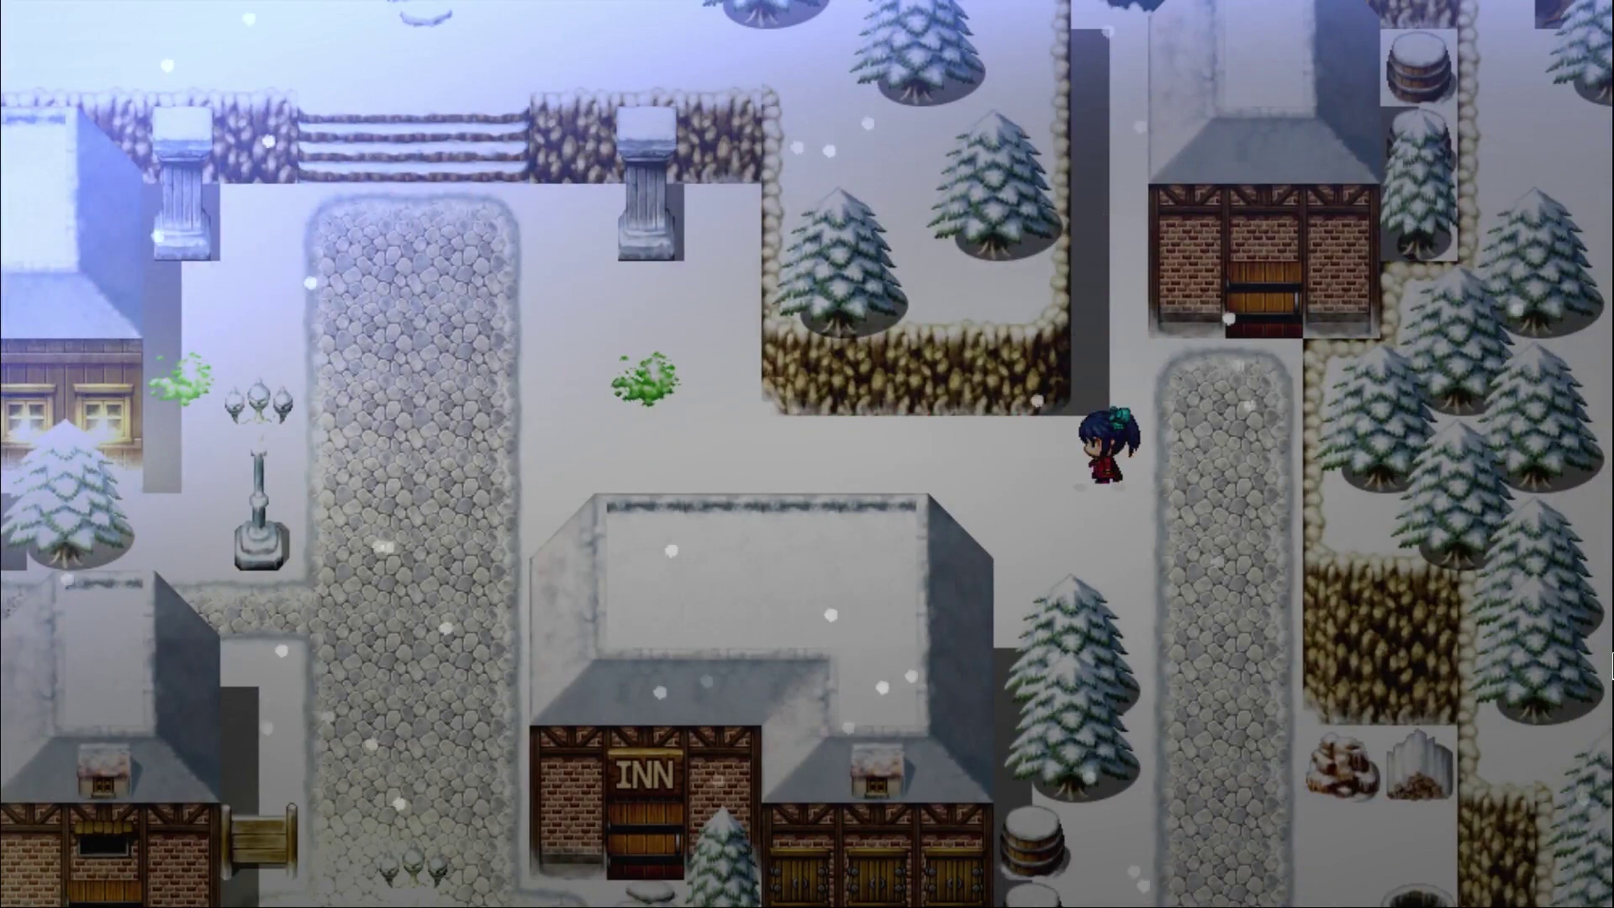
pyautogui.press('Left')
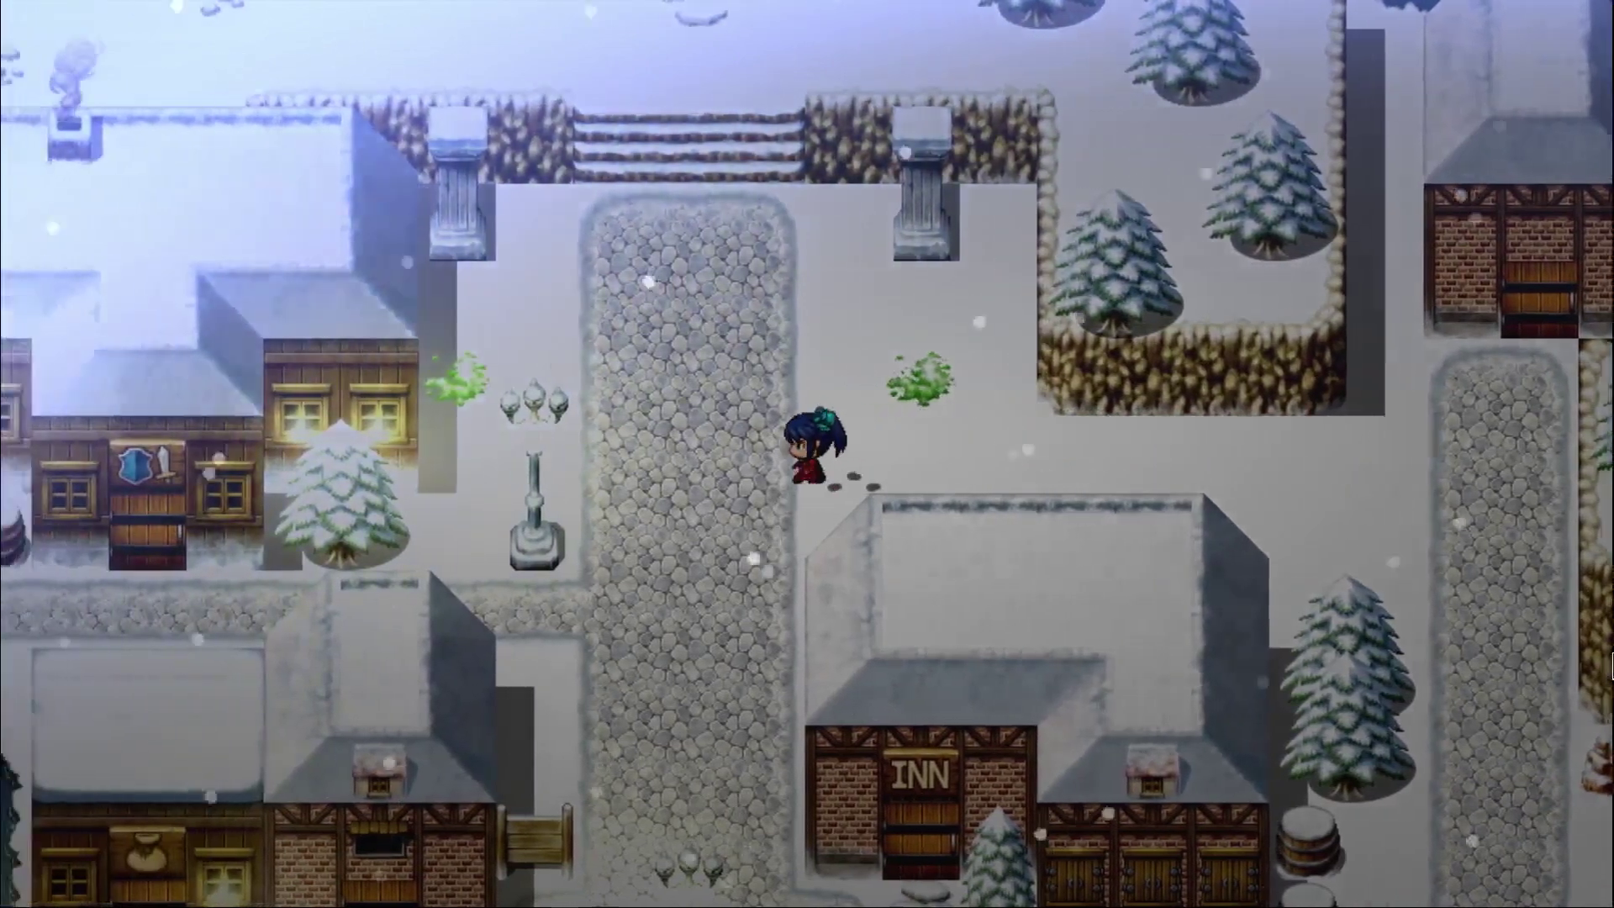
pyautogui.press('Up')
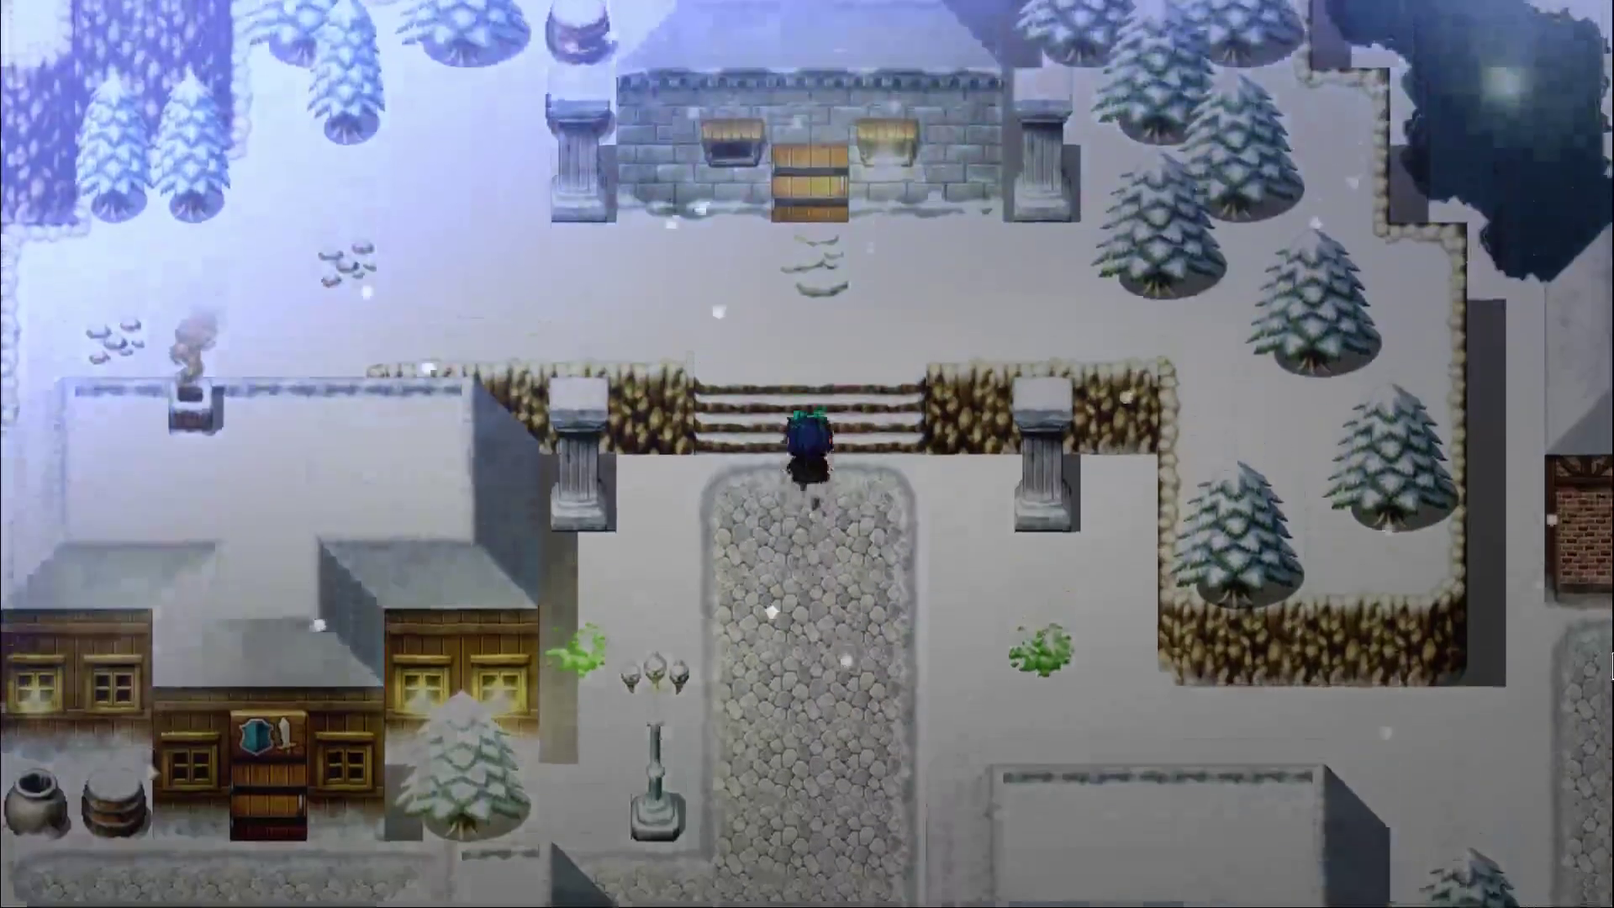
pyautogui.press('Down')
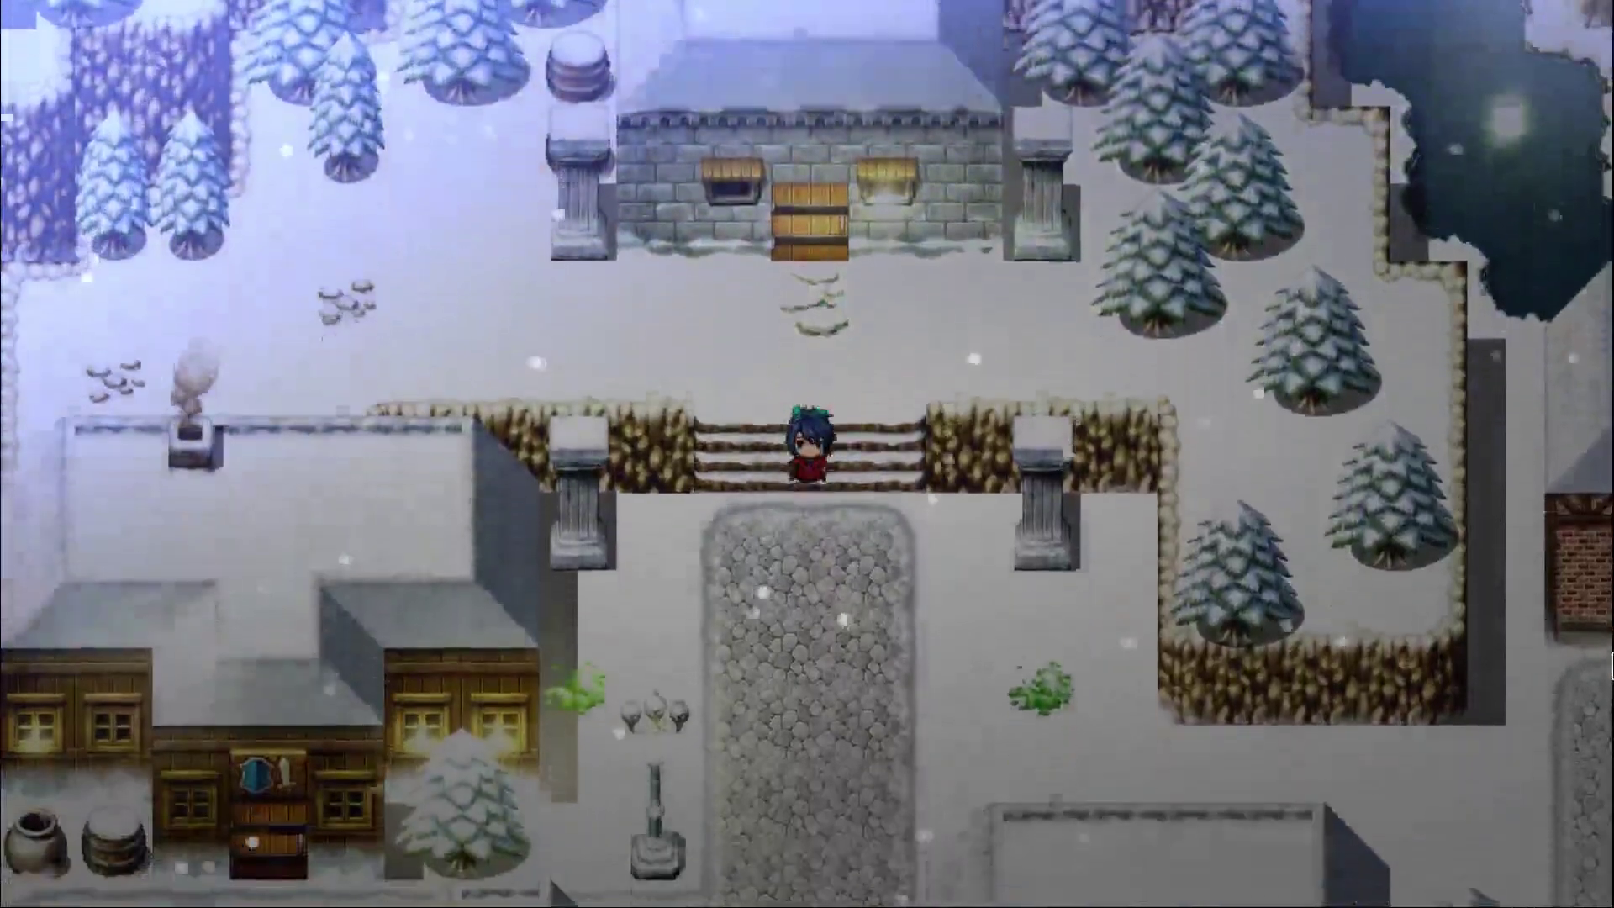
pyautogui.press('Right')
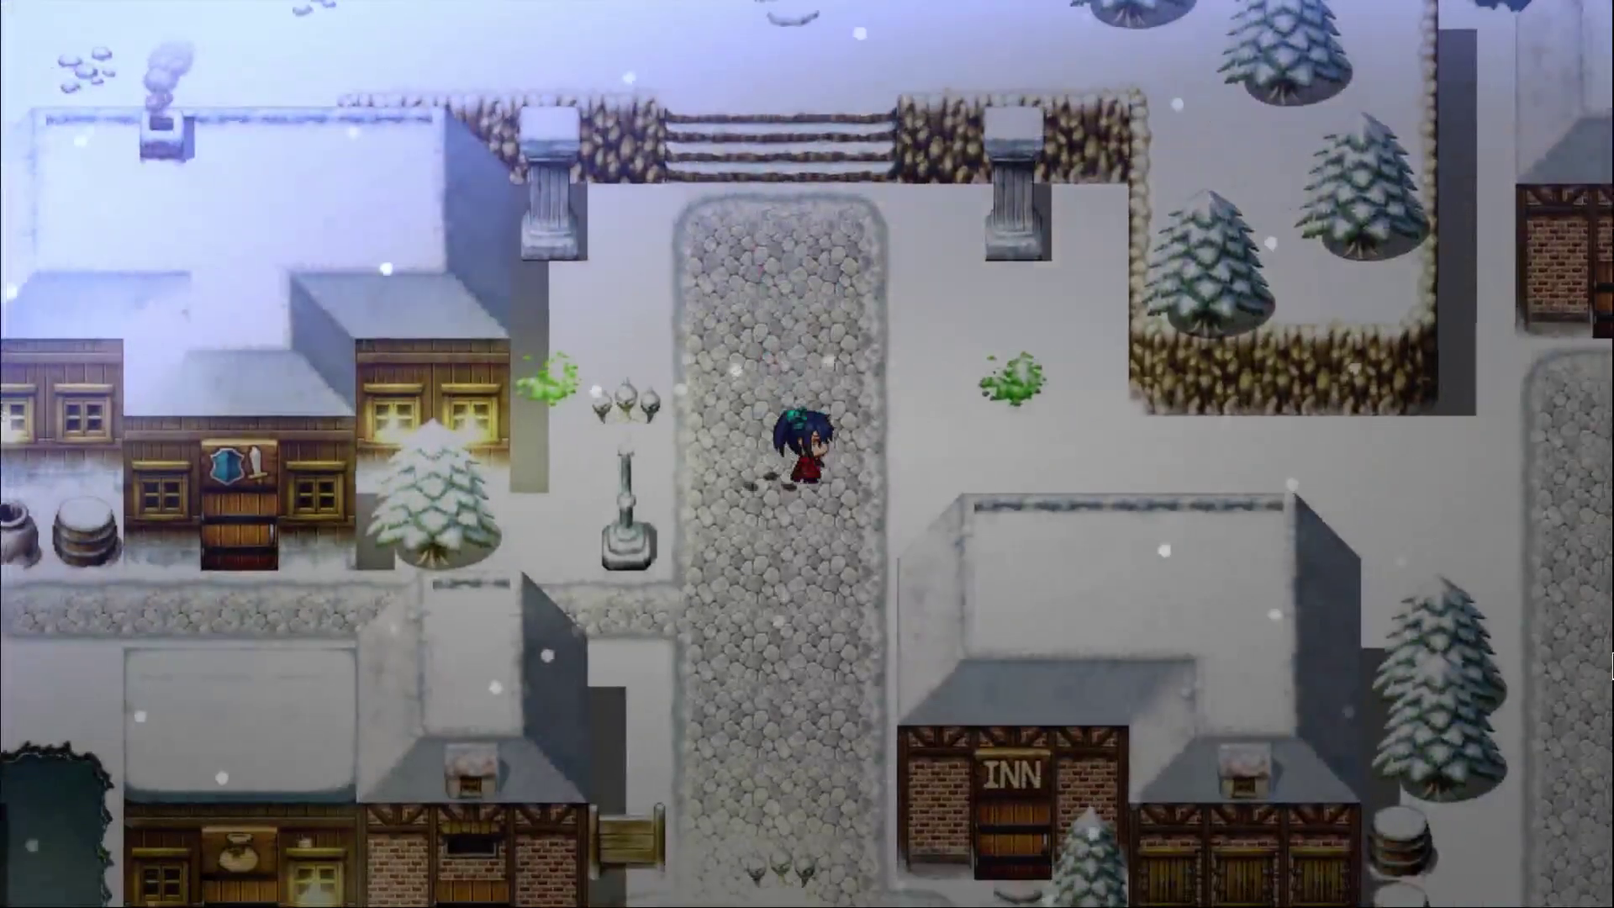
pyautogui.press('Right')
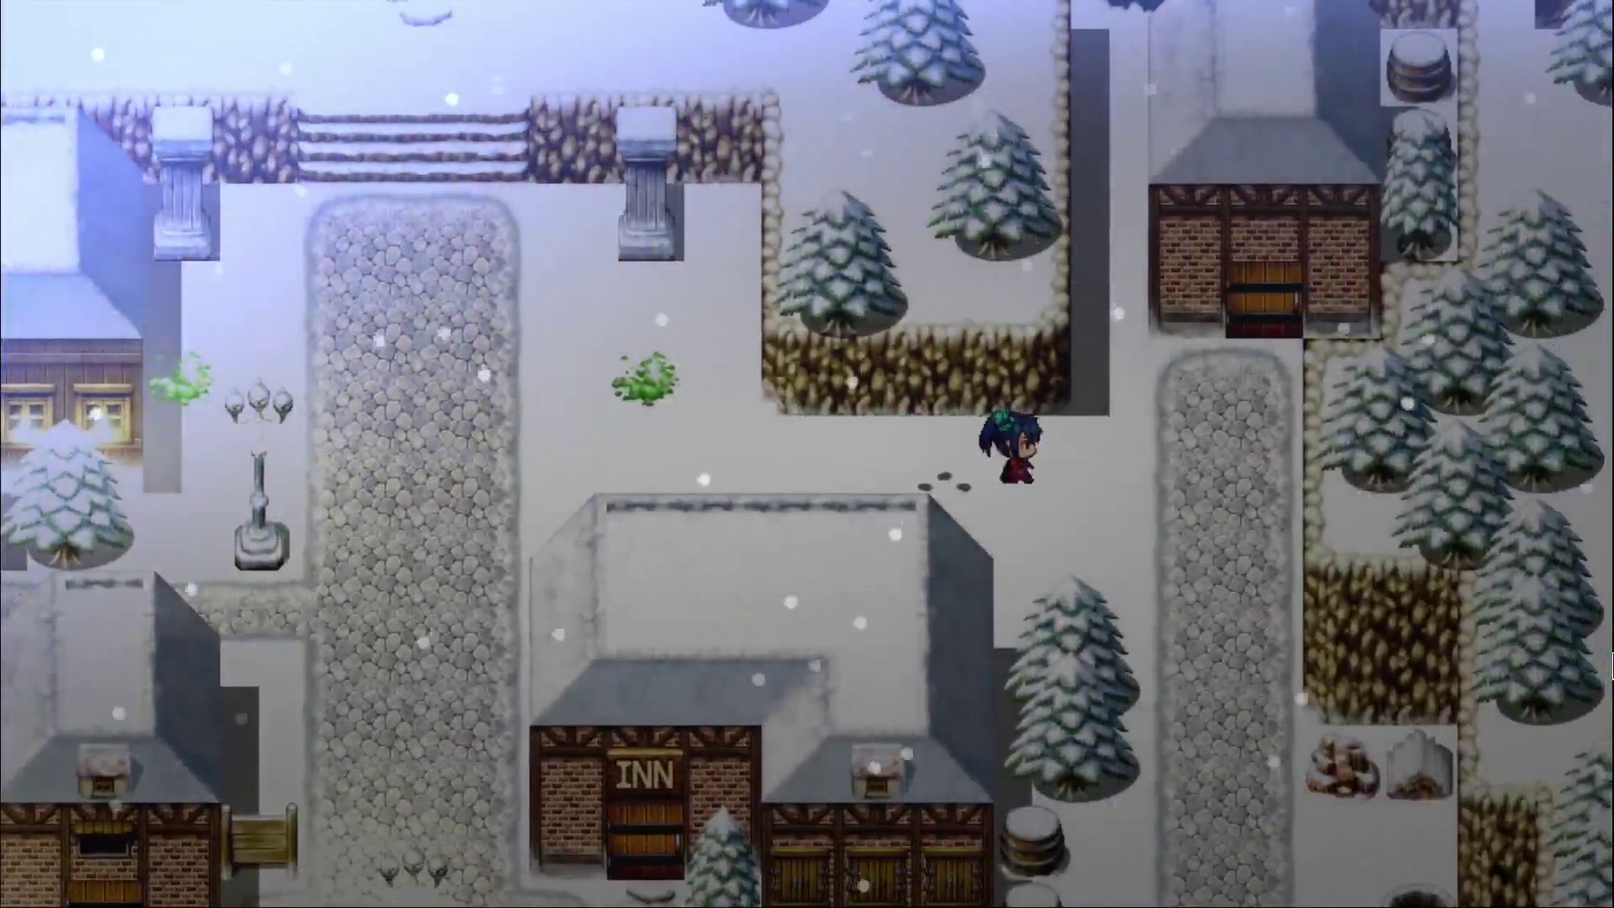
pyautogui.press('Up')
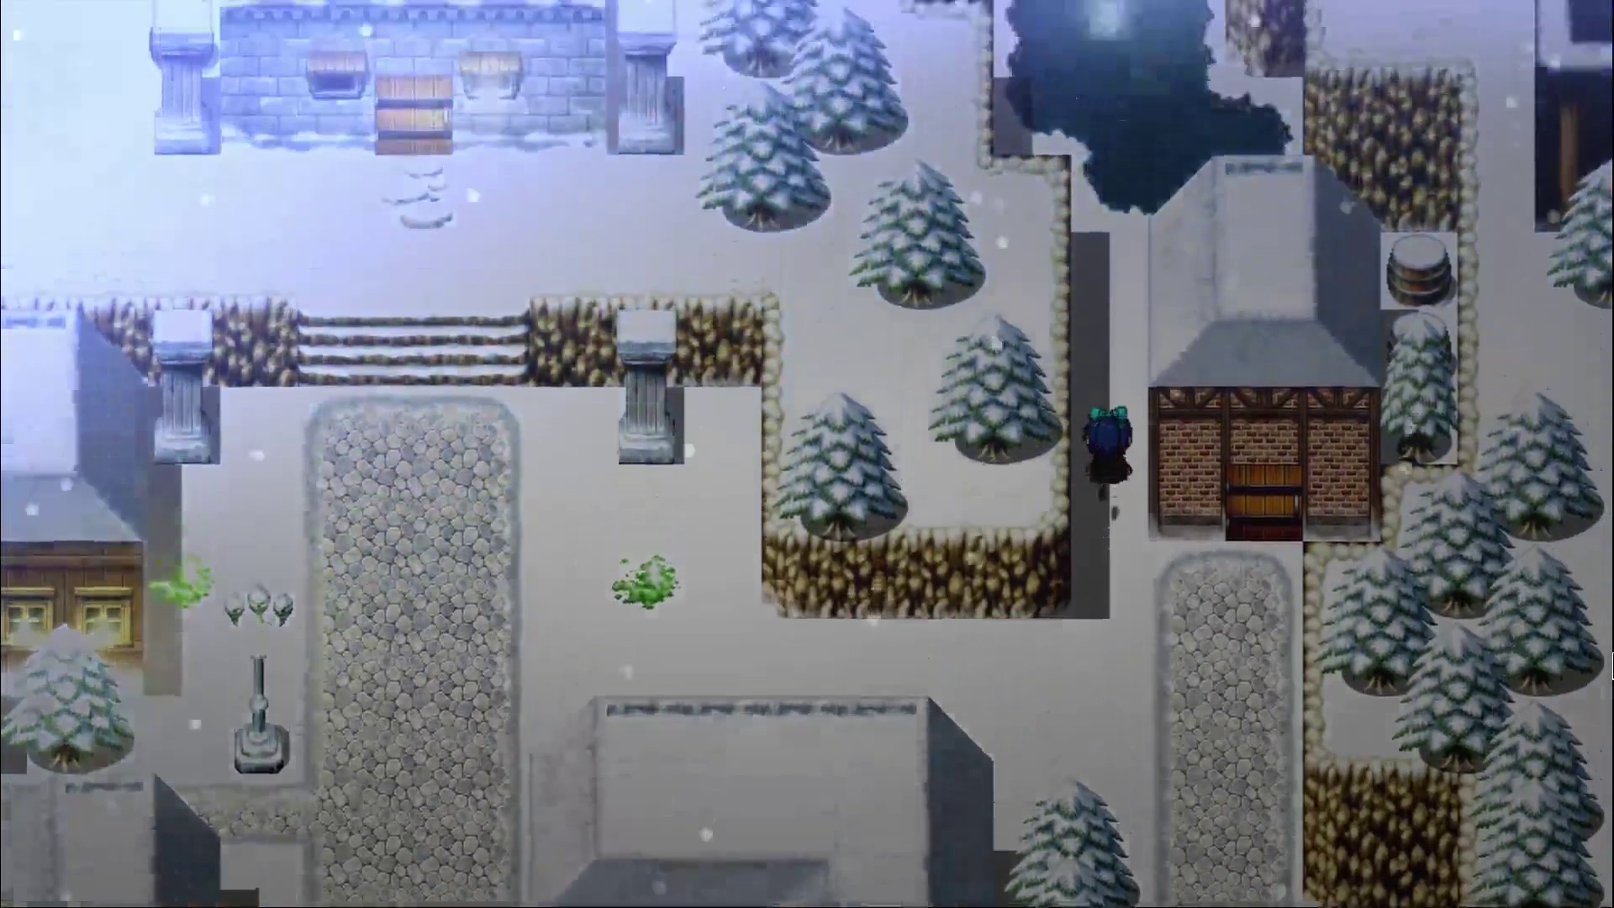
pyautogui.press('Down')
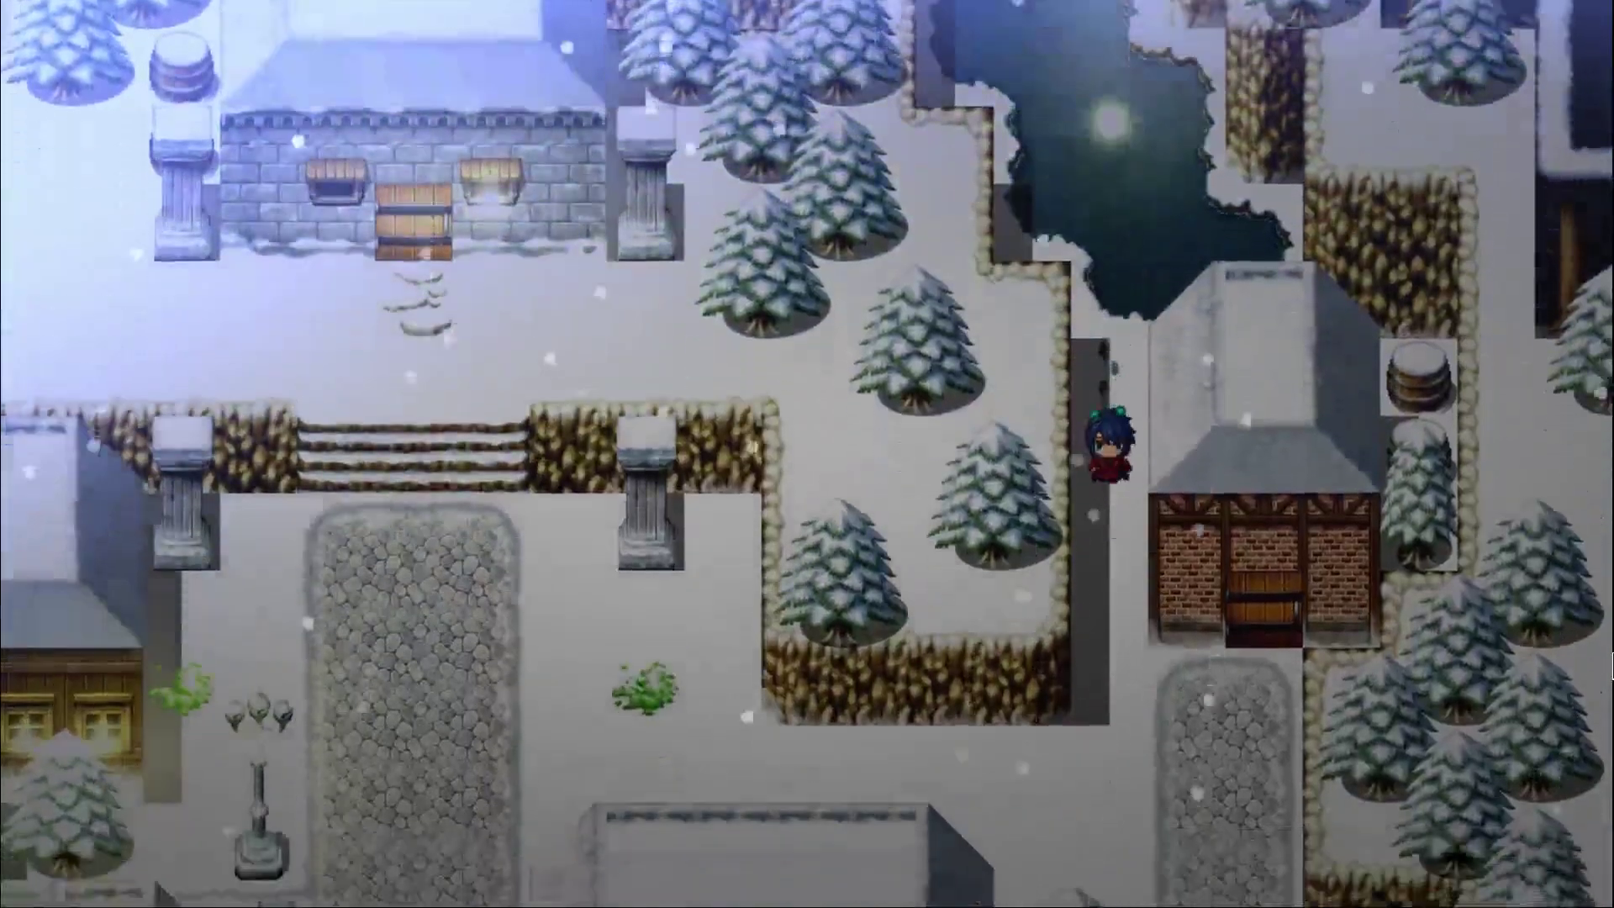
pyautogui.press('Right')
pyautogui.press('Down')
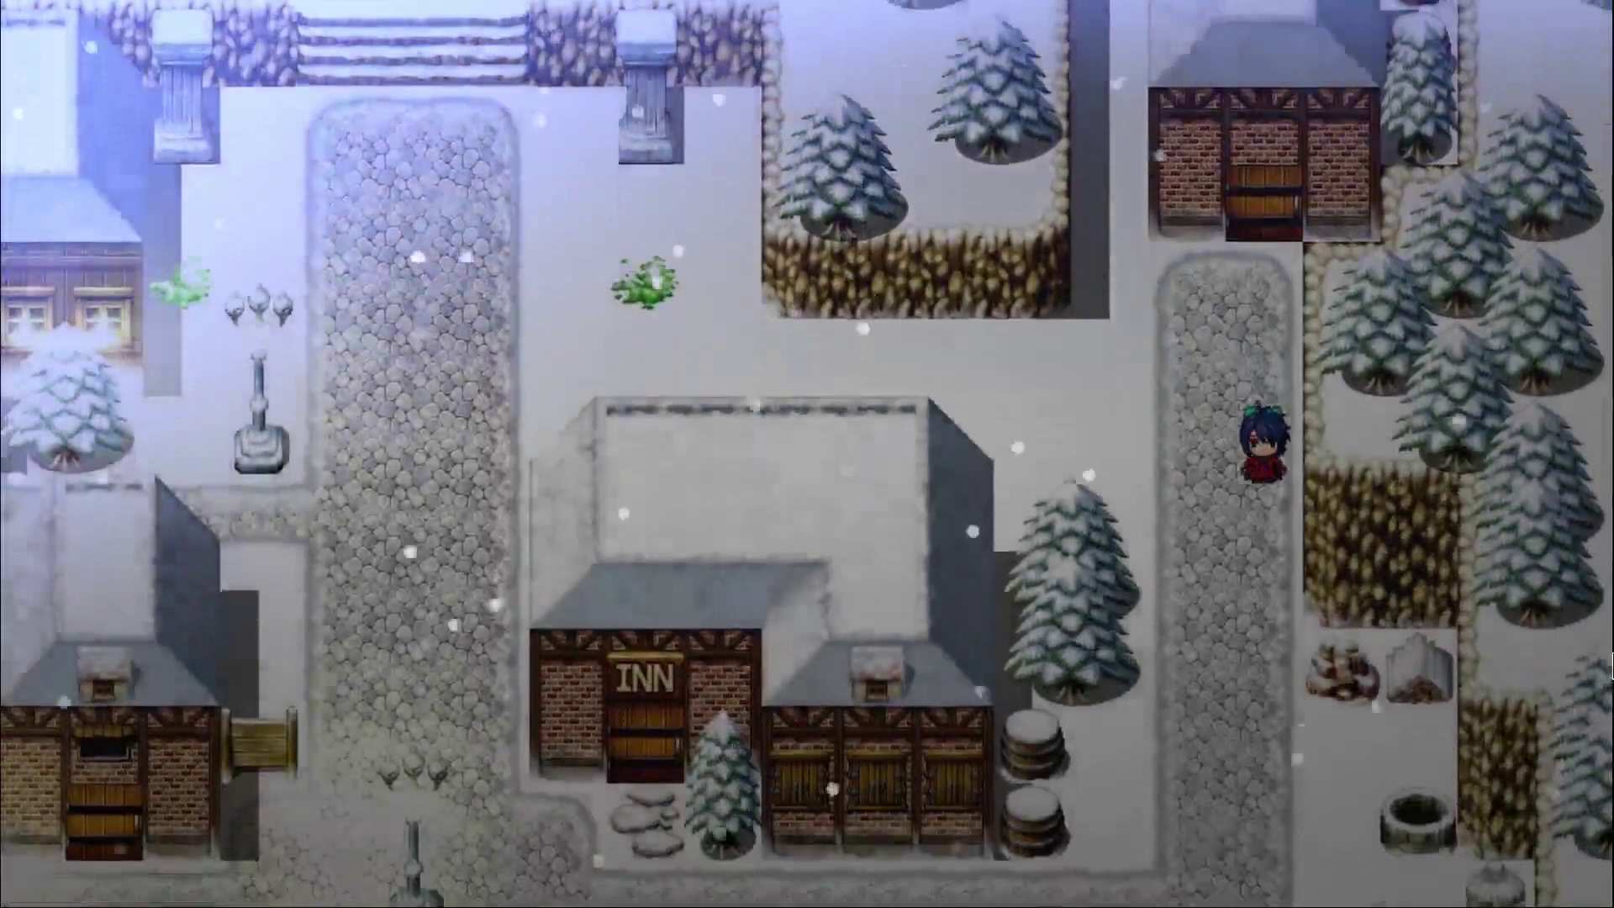